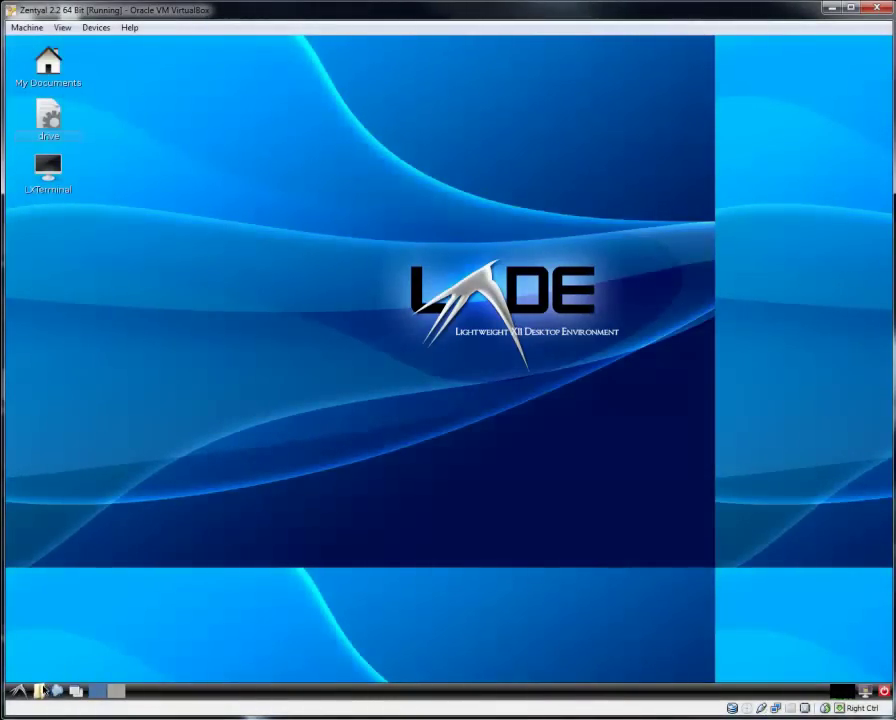
Open the file manager and view the contents of the storage1 drive.
{"action": "left_click", "coordinate": [40, 689]}
{"action": "left_click_drag", "start_coordinate": [469, 209], "coordinate": [468, 153]}
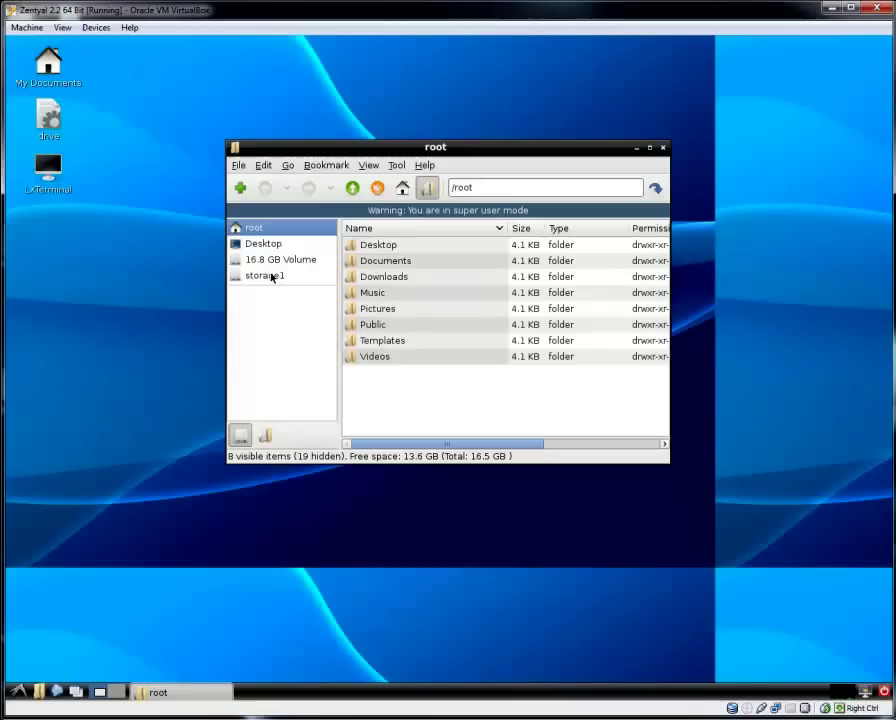
{"action": "left_click", "coordinate": [268, 276]}
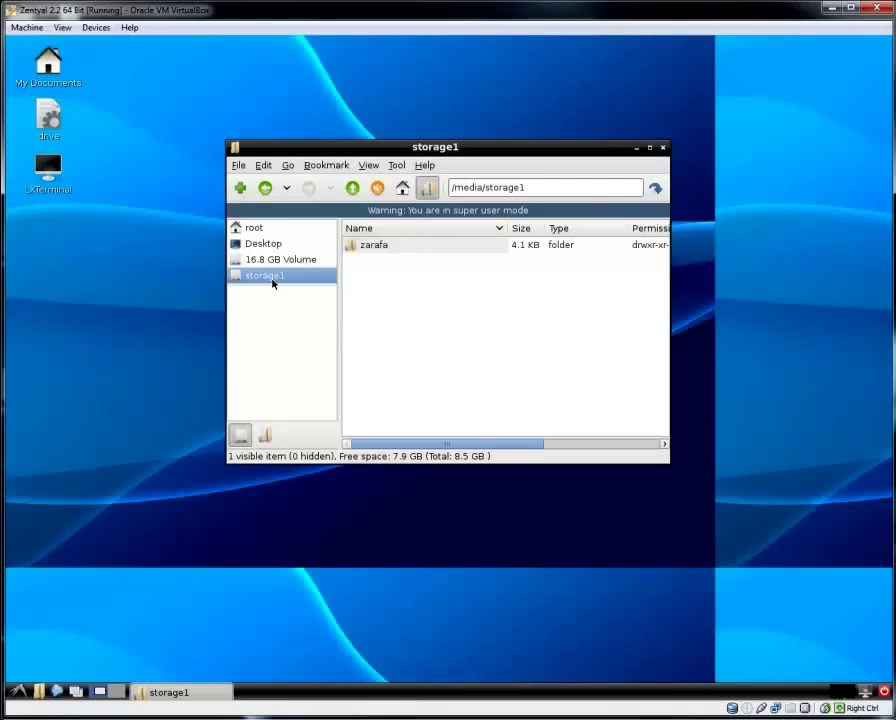
Browse the 16.8 GB system volume's root and select its storage1 folder.
{"action": "left_click", "coordinate": [306, 260]}
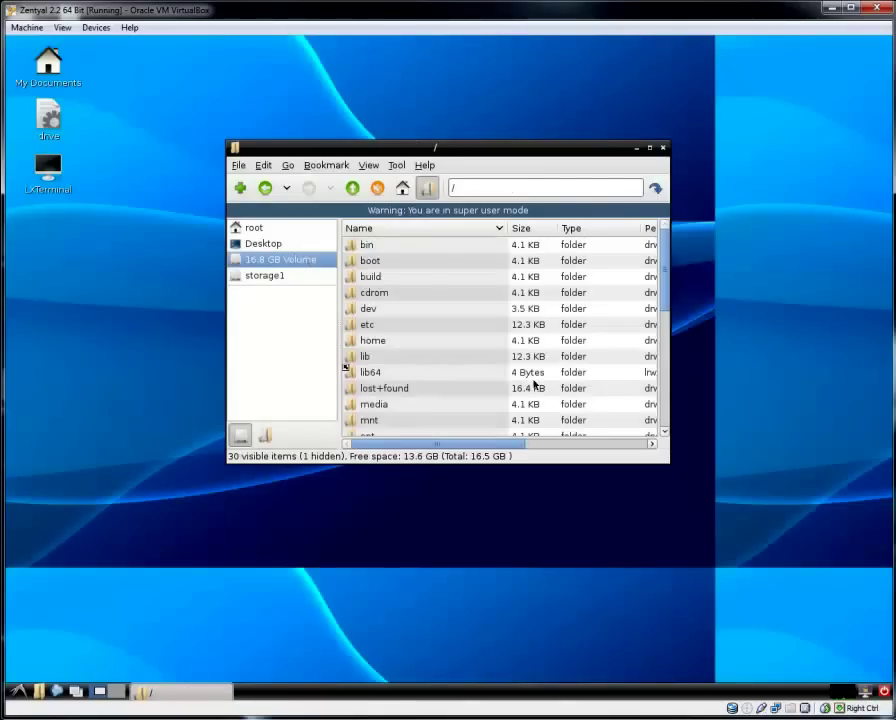
{"action": "scroll", "coordinate": [456, 380], "scroll_direction": "down", "scroll_amount": 3}
{"action": "left_click", "coordinate": [408, 399]}
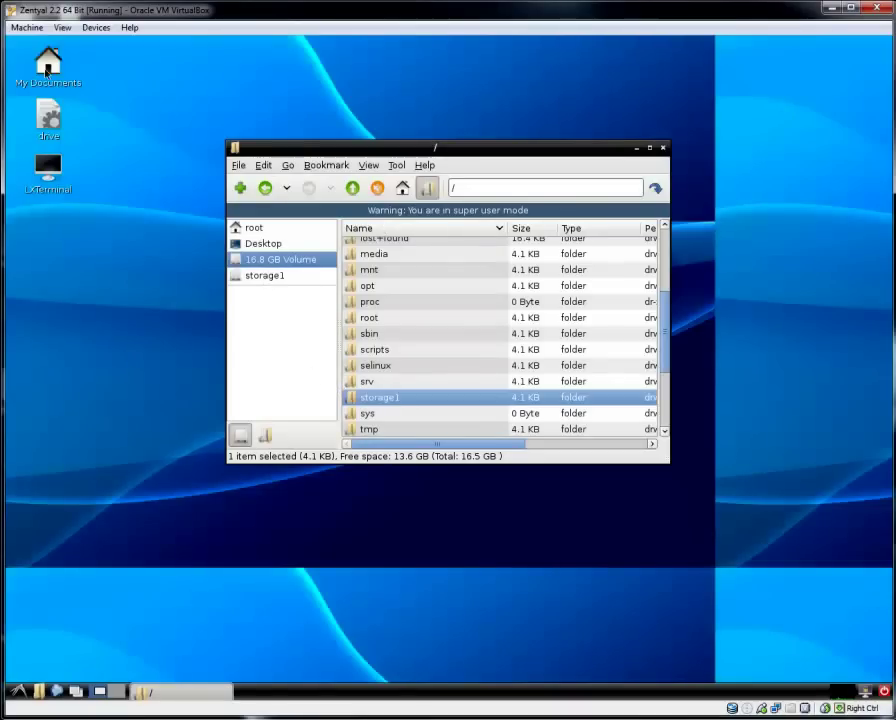
Open the desktop's drive script in Leafpad.
{"action": "right_click", "coordinate": [48, 118]}
{"action": "mouse_move", "coordinate": [90, 140]}
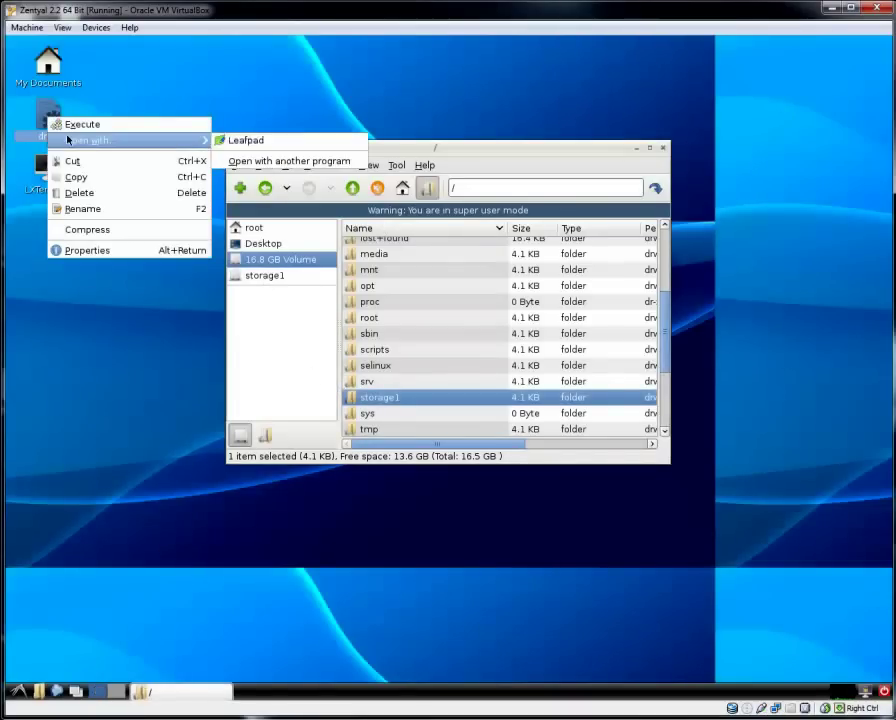
{"action": "left_click", "coordinate": [268, 148]}
{"action": "left_click_drag", "start_coordinate": [360, 247], "coordinate": [303, 193]}
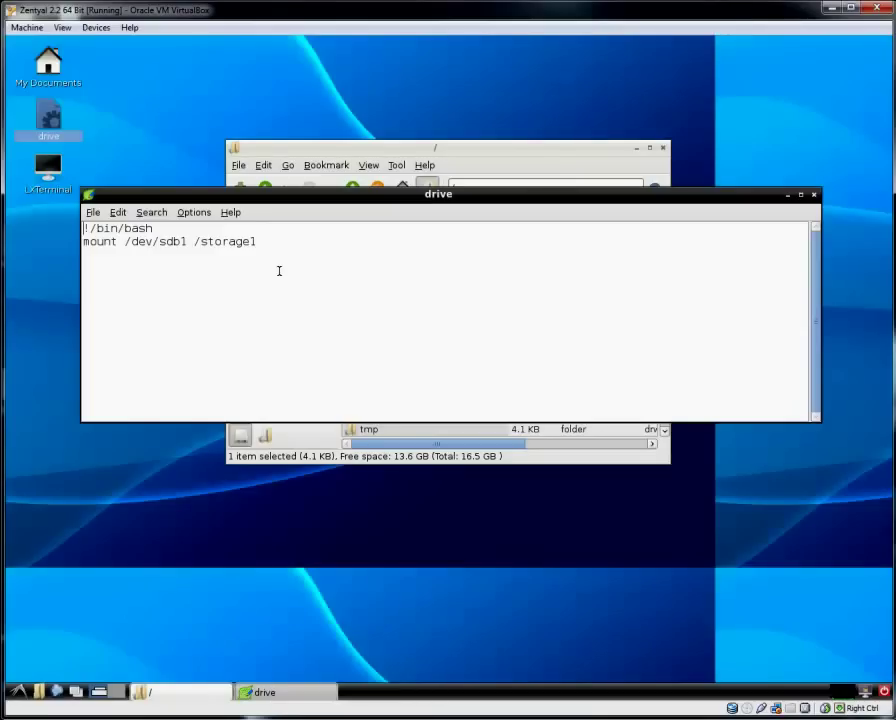
Highlight mount, /dev/sdb1 and /storage1 in the script's mount line.
{"action": "left_click_drag", "start_coordinate": [119, 241], "coordinate": [84, 241]}
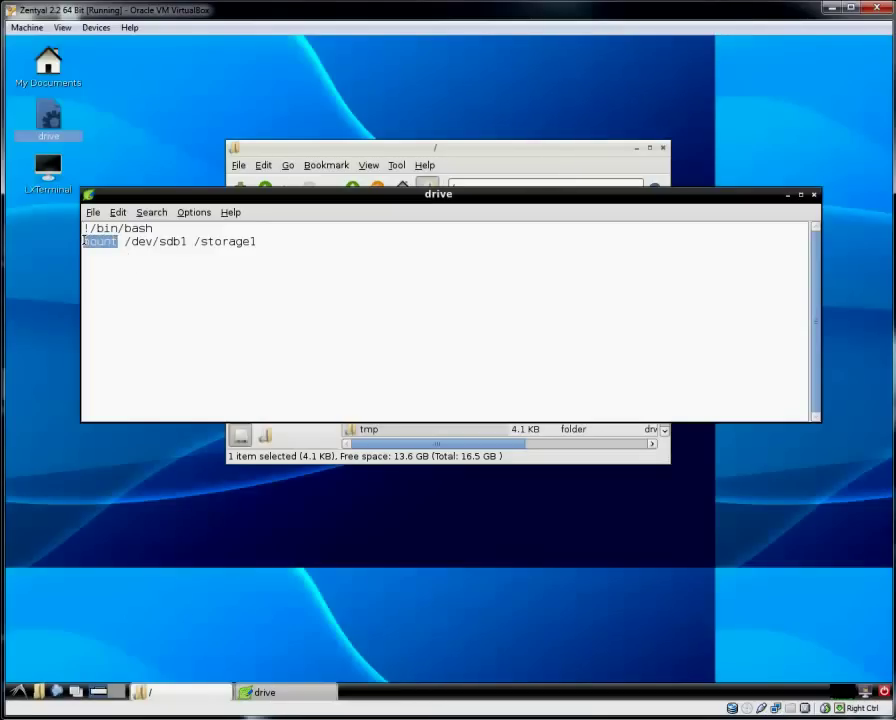
{"action": "left_click_drag", "start_coordinate": [193, 241], "coordinate": [125, 241]}
{"action": "left_click_drag", "start_coordinate": [258, 241], "coordinate": [124, 241]}
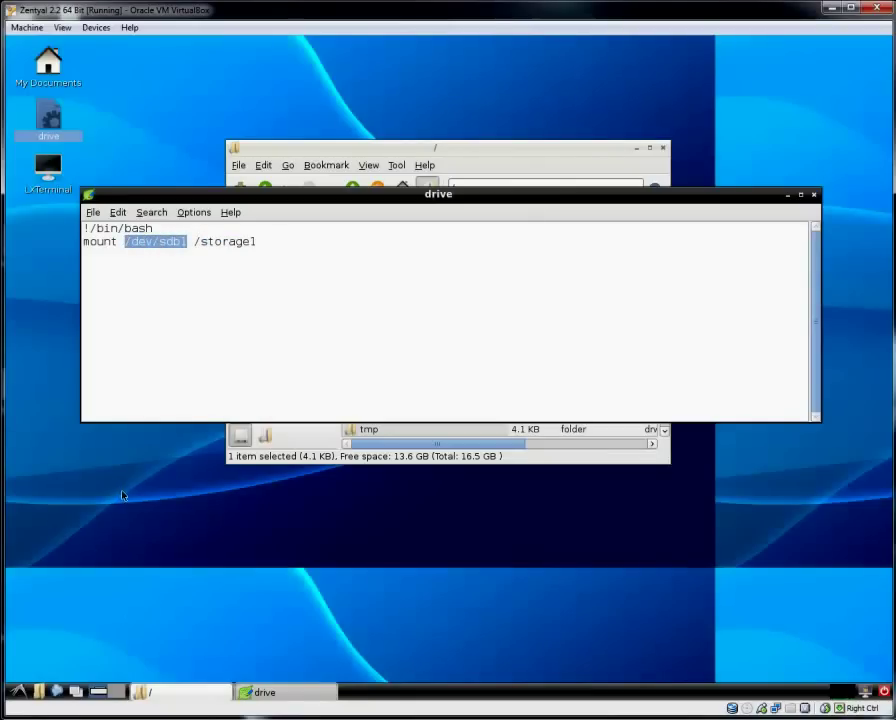
Check /dev/sdb's 8 GiB ext4 storage1 partition in GParted, then close GParted and Leafpad.
{"action": "left_click", "coordinate": [18, 690]}
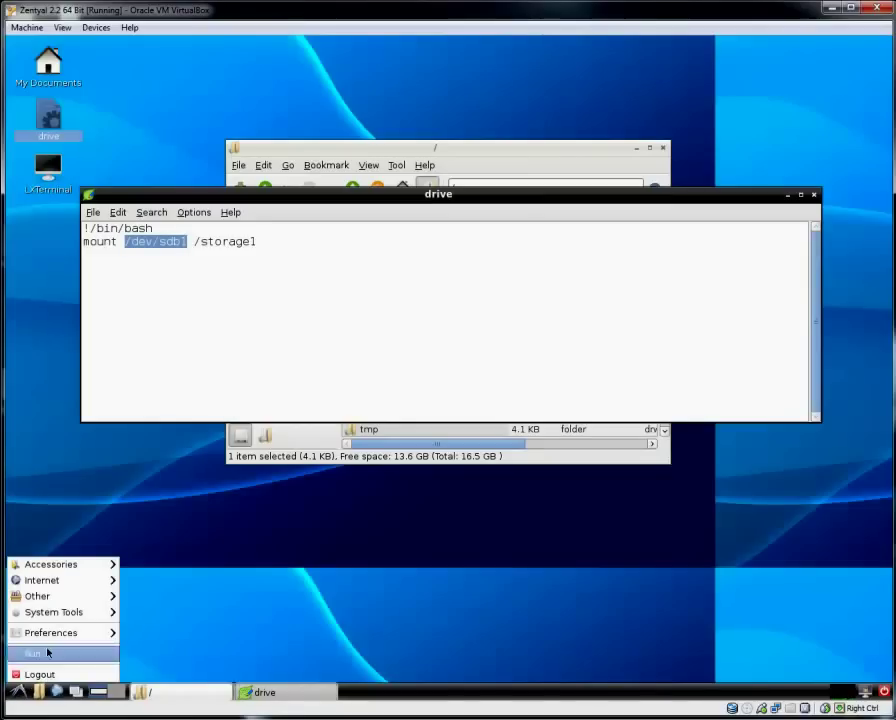
{"action": "mouse_move", "coordinate": [54, 636]}
{"action": "left_click", "coordinate": [140, 629]}
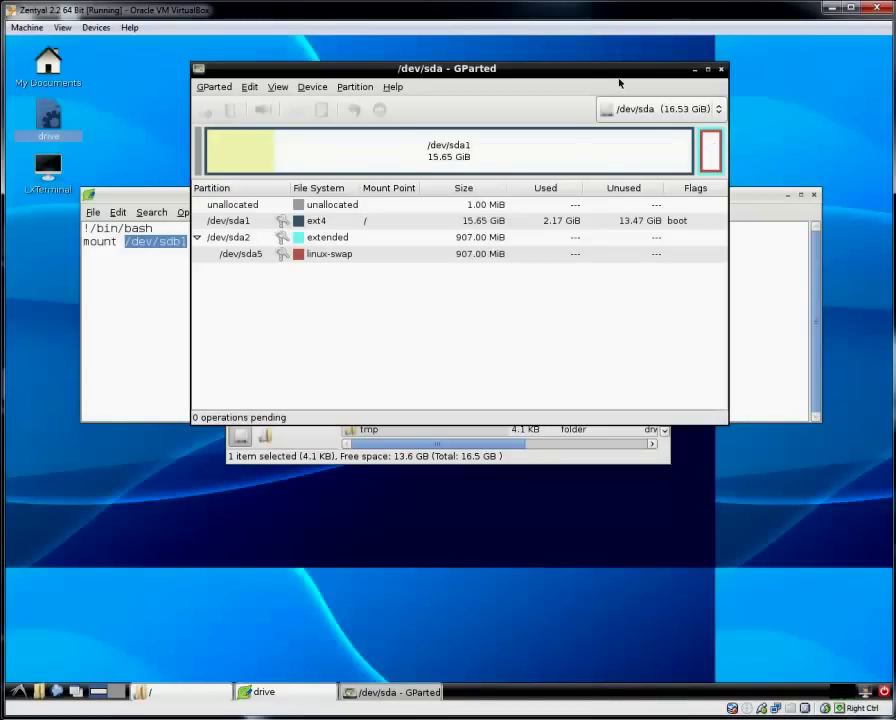
{"action": "left_click_drag", "start_coordinate": [620, 70], "coordinate": [591, 285]}
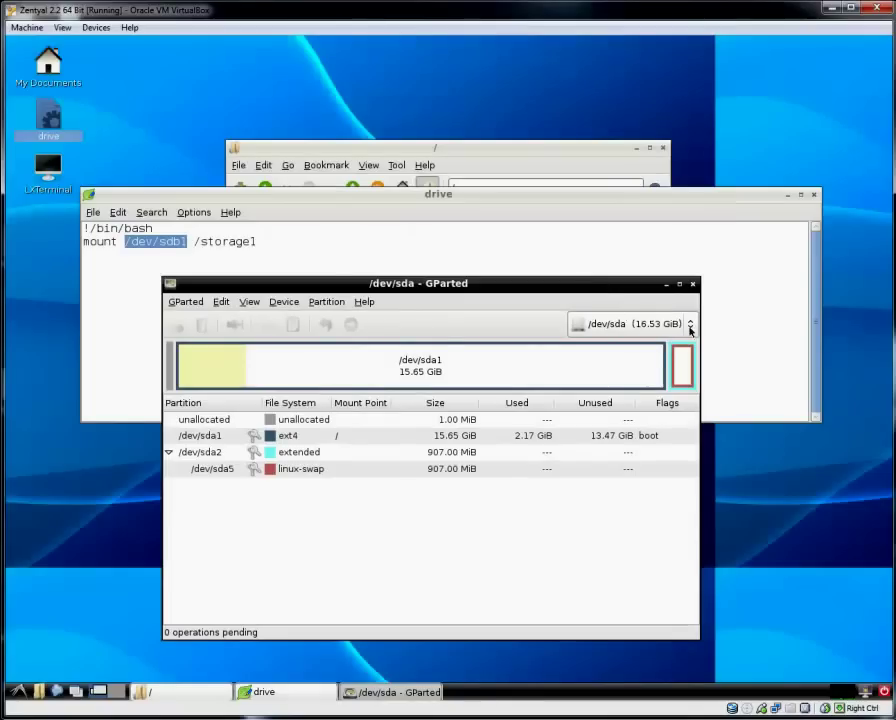
{"action": "left_click", "coordinate": [690, 323]}
{"action": "left_click", "coordinate": [680, 342]}
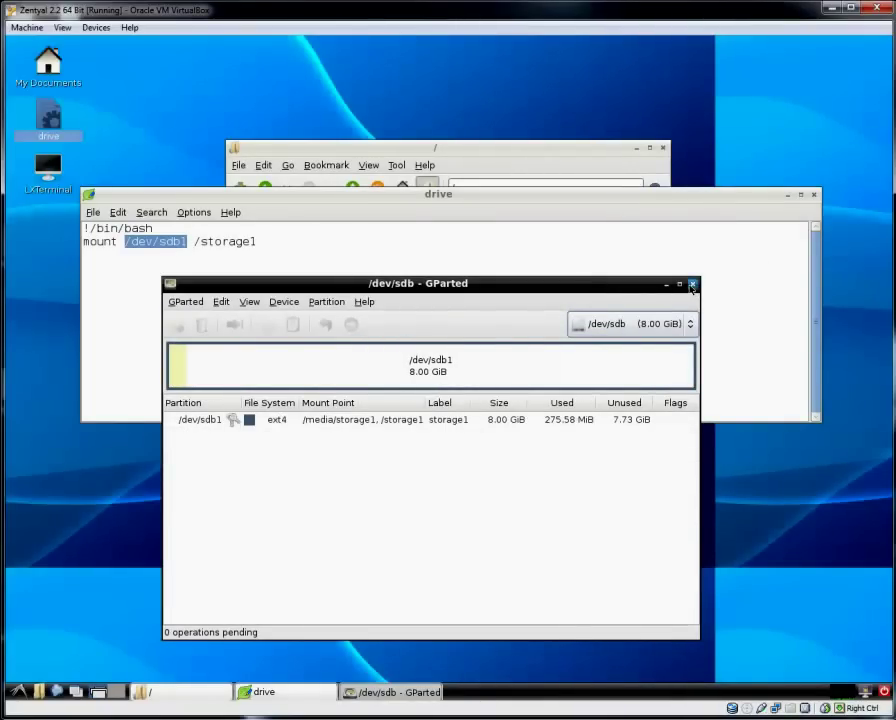
{"action": "left_click", "coordinate": [691, 283]}
{"action": "left_click", "coordinate": [813, 193]}
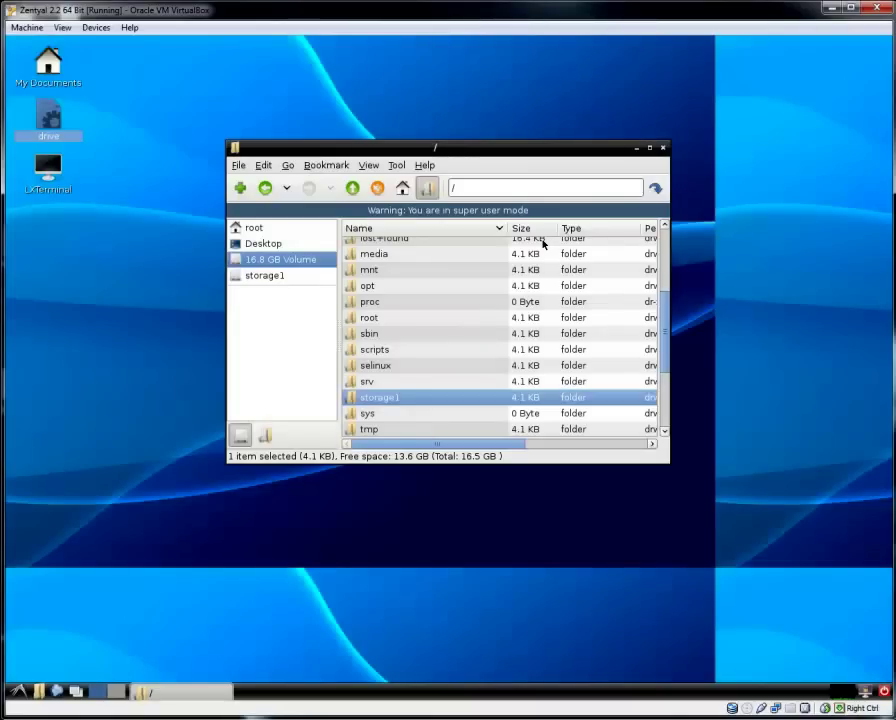
Switch to the folder tree, open /scripts, and bring up zarafa.sh's context menu.
{"action": "left_click", "coordinate": [261, 284]}
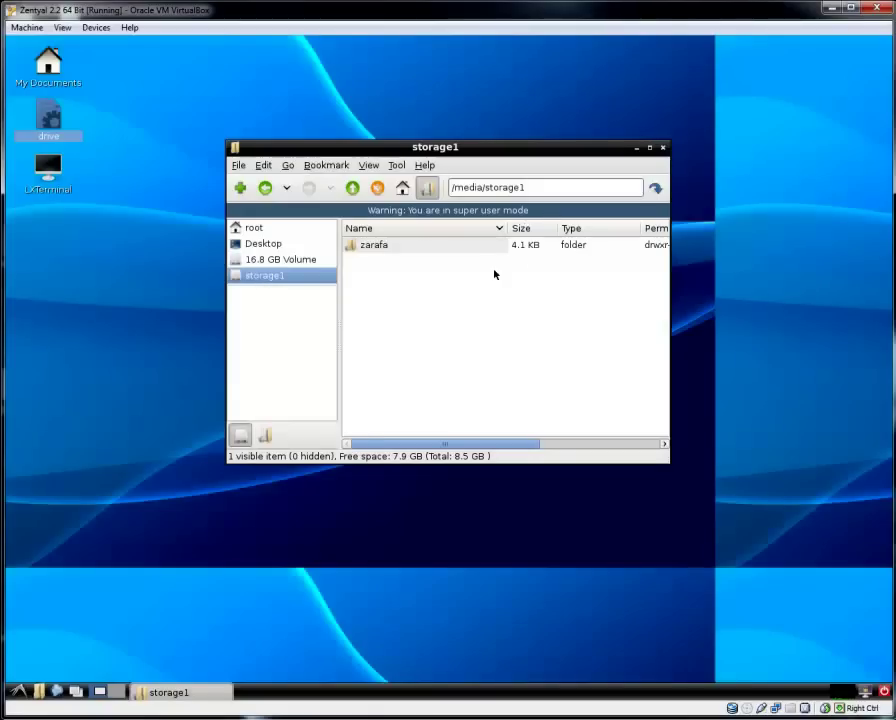
{"action": "left_click", "coordinate": [267, 436]}
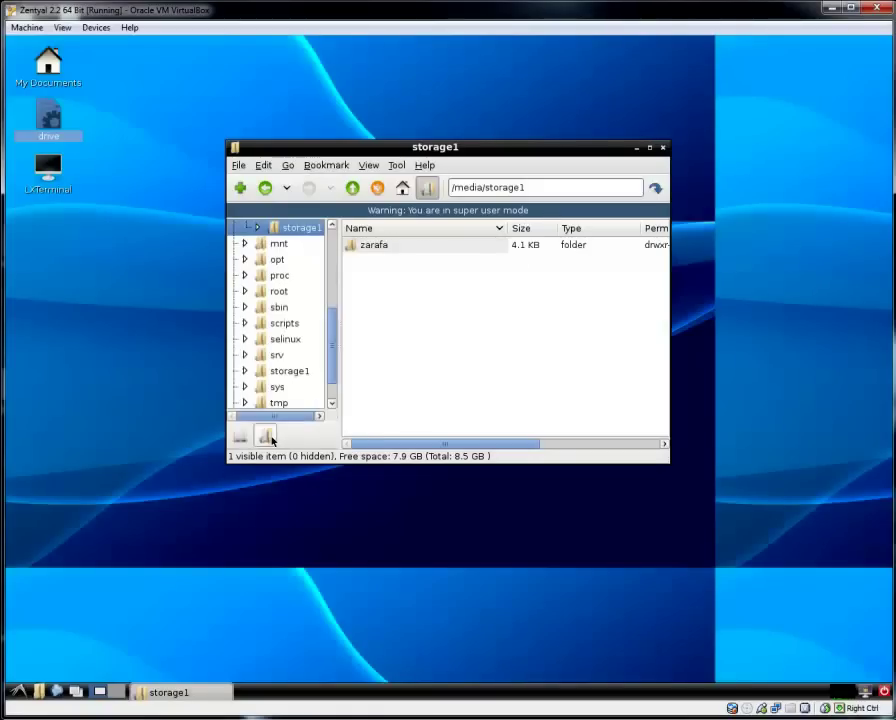
{"action": "left_click", "coordinate": [285, 324]}
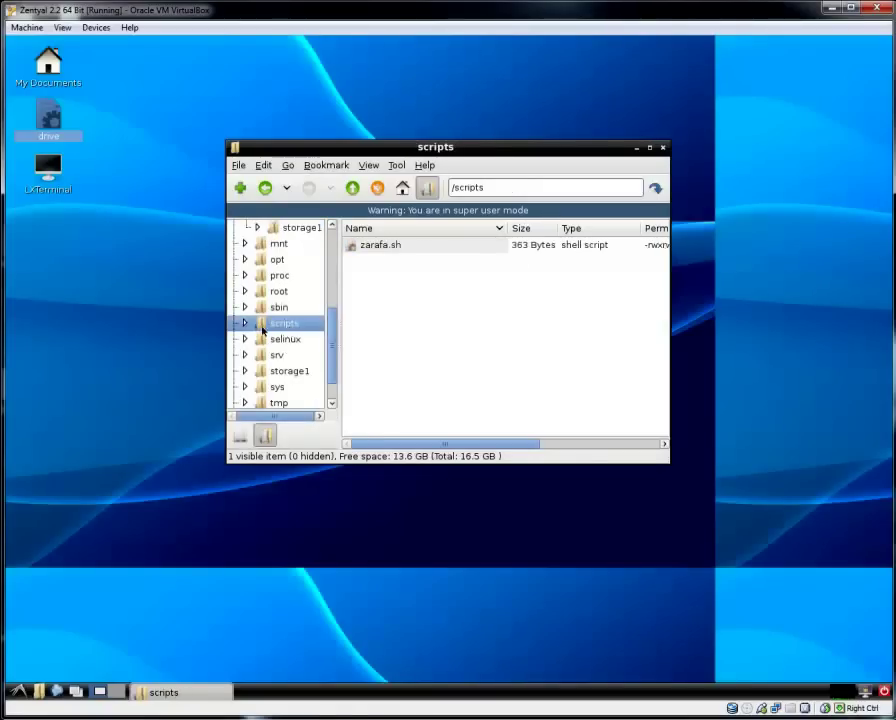
{"action": "left_click", "coordinate": [377, 250]}
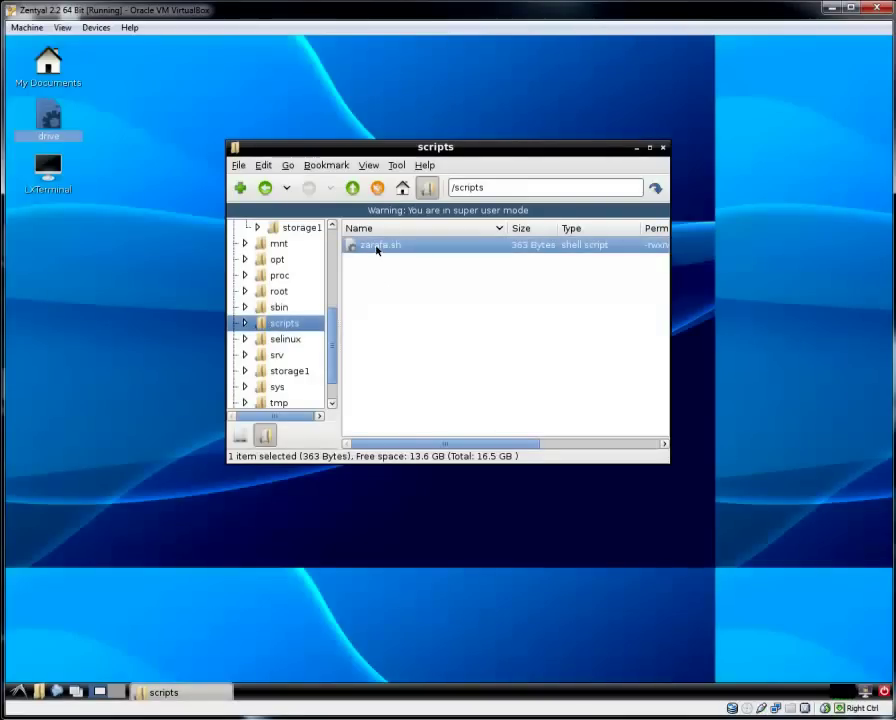
{"action": "right_click", "coordinate": [377, 250]}
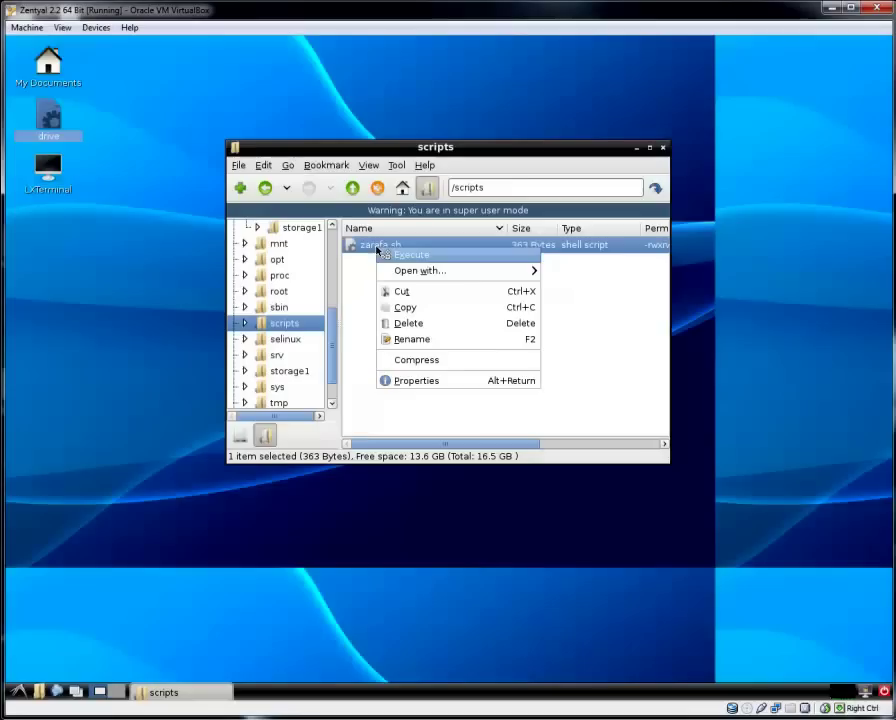
Open zarafa.sh in Leafpad.
{"action": "mouse_move", "coordinate": [393, 270]}
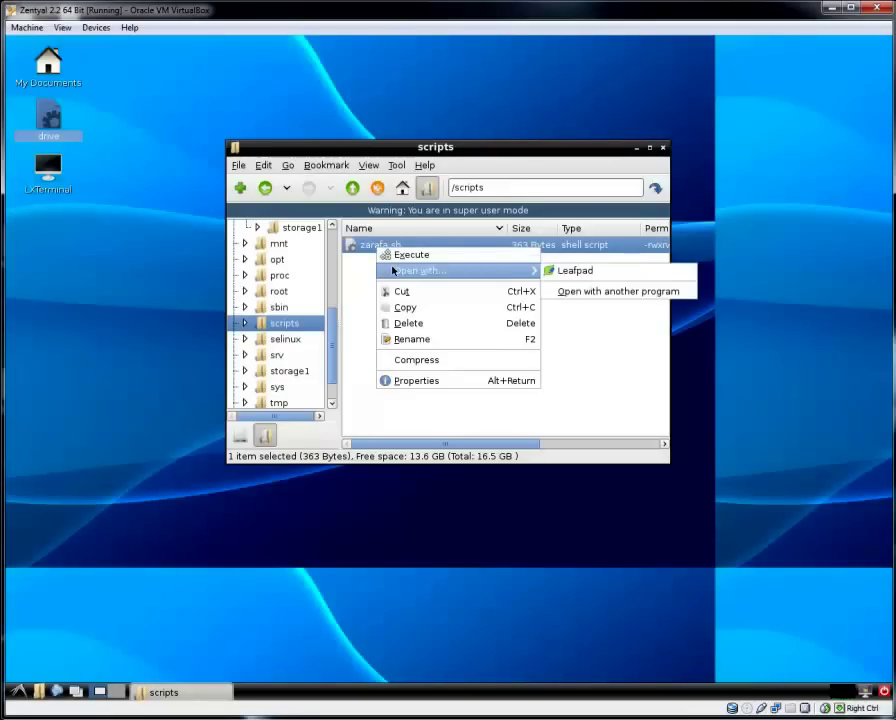
{"action": "left_click", "coordinate": [592, 268]}
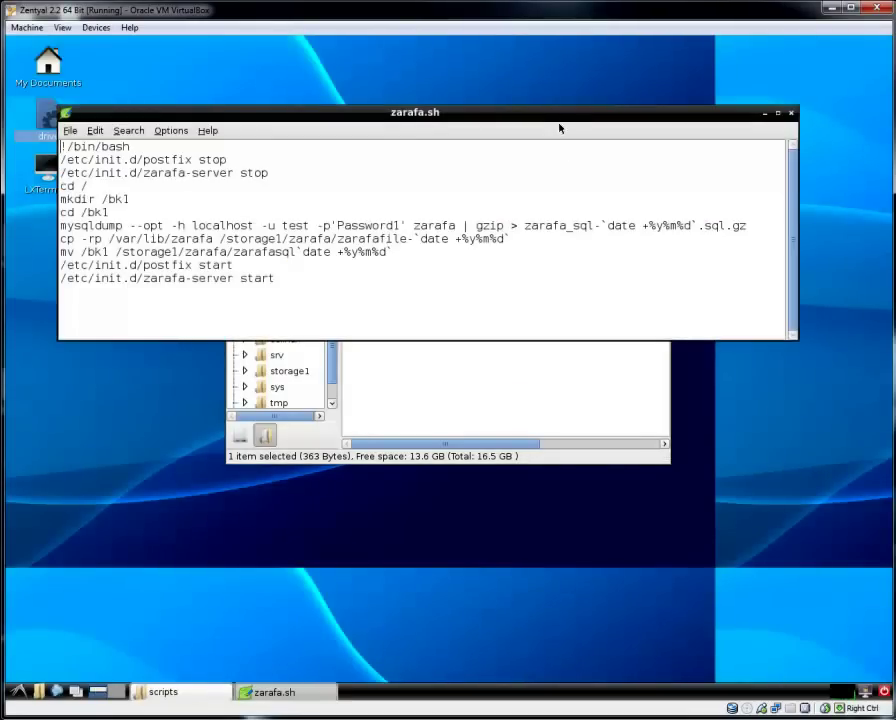
{"action": "left_click_drag", "start_coordinate": [559, 118], "coordinate": [555, 150]}
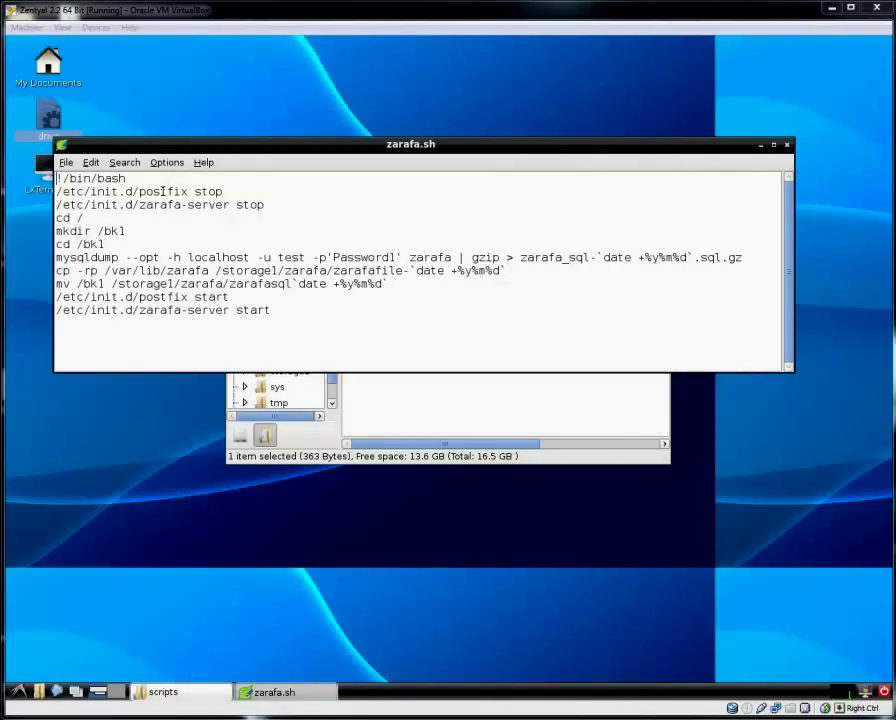
Highlight the script's !/bin/bash, zarafa-server stop, mkdir /bk1, cd /bk1 and mysqldump parts.
{"action": "left_click_drag", "start_coordinate": [126, 179], "coordinate": [56, 179]}
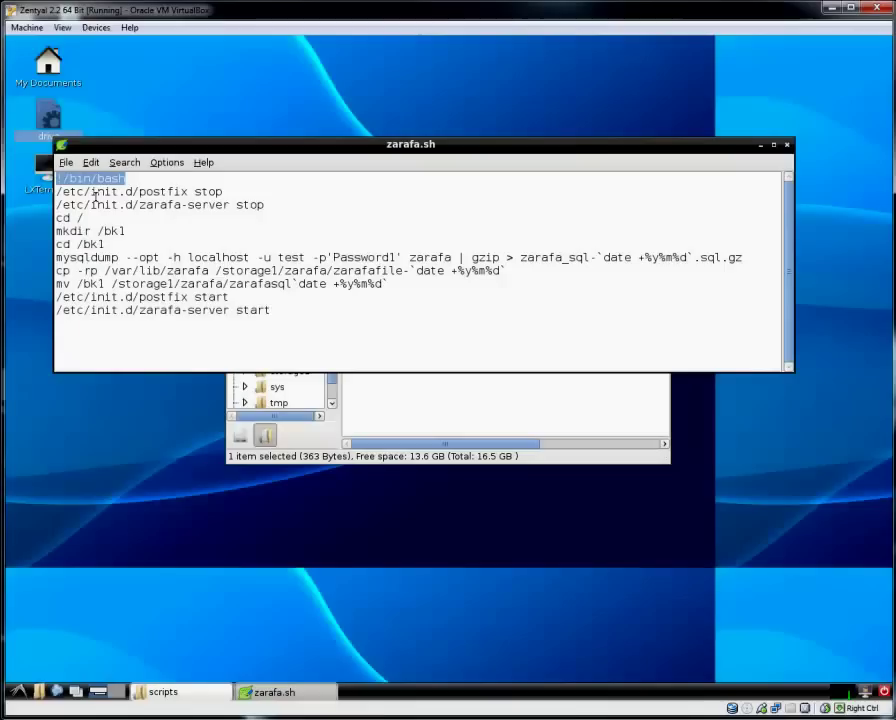
{"action": "left_click", "coordinate": [164, 200]}
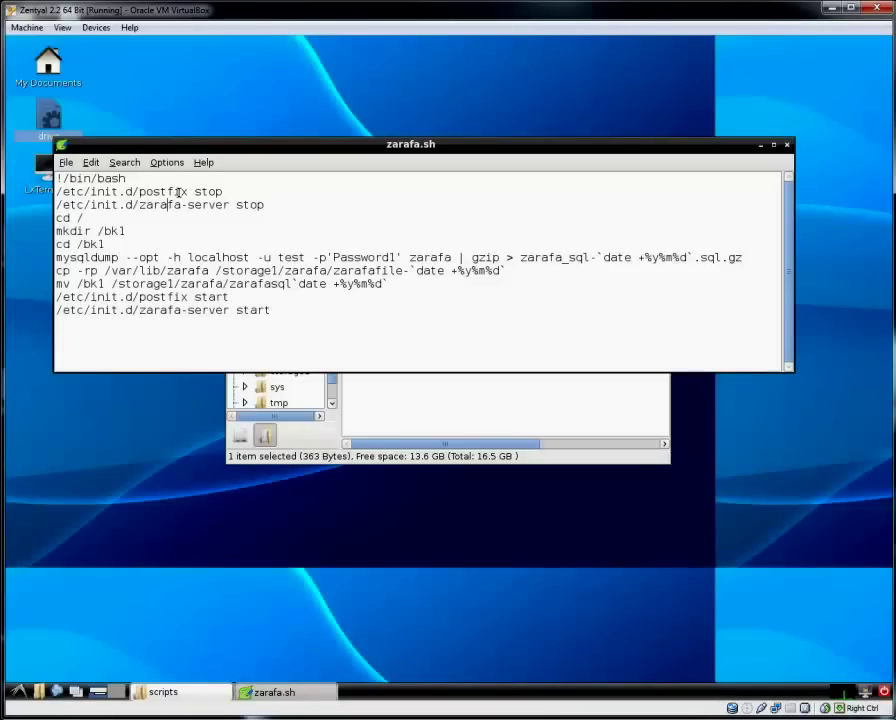
{"action": "left_click_drag", "start_coordinate": [265, 204], "coordinate": [192, 207]}
{"action": "left_click", "coordinate": [80, 218]}
{"action": "left_click_drag", "start_coordinate": [96, 231], "coordinate": [56, 231]}
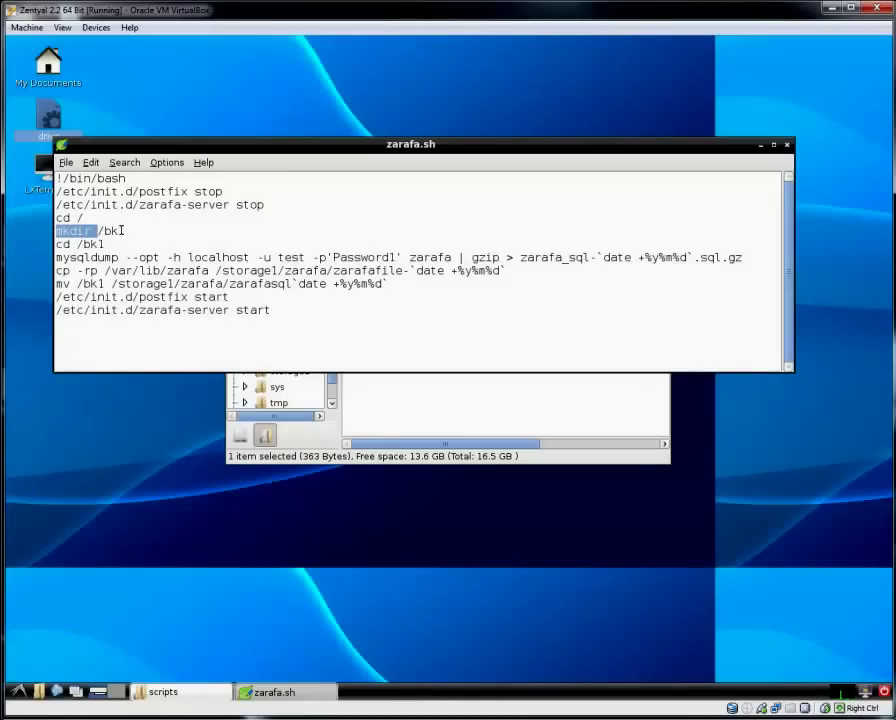
{"action": "left_click_drag", "start_coordinate": [125, 231], "coordinate": [99, 232]}
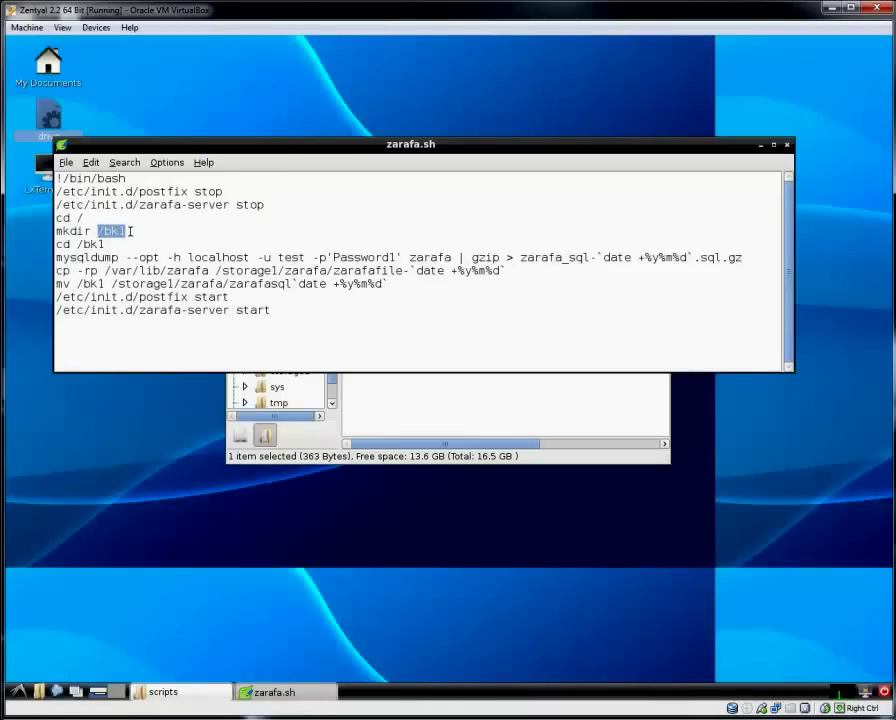
{"action": "left_click", "coordinate": [134, 231]}
{"action": "left_click", "coordinate": [107, 244]}
{"action": "double_click", "coordinate": [98, 244]}
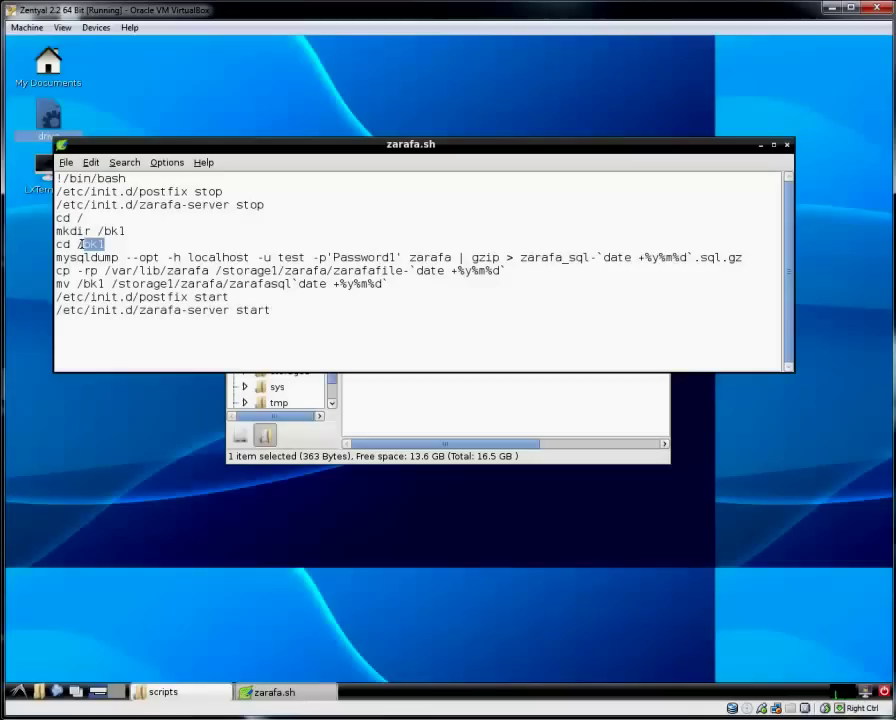
{"action": "left_click_drag", "start_coordinate": [56, 258], "coordinate": [118, 261]}
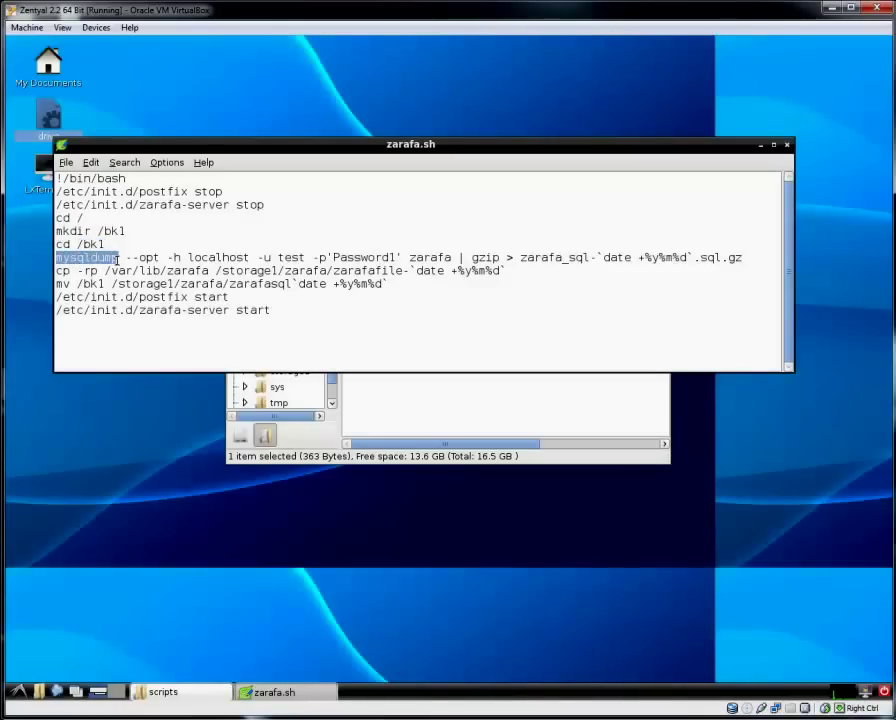
Highlight the mysqldump line's host, user test, password, database zarafa and zarafa_sql date .sql.gz file name.
{"action": "left_click_drag", "start_coordinate": [188, 258], "coordinate": [247, 258]}
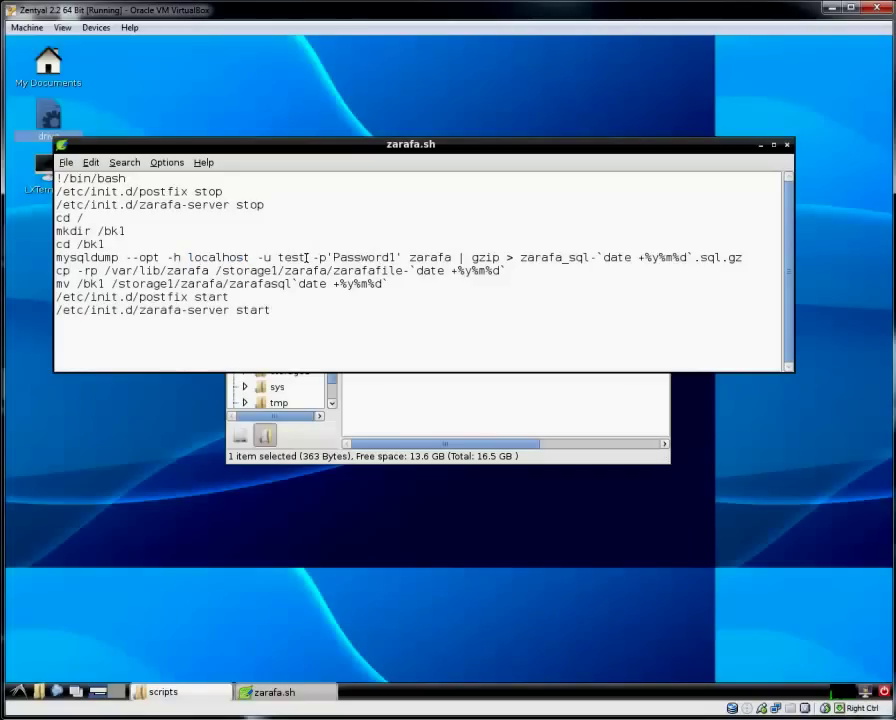
{"action": "left_click_drag", "start_coordinate": [307, 257], "coordinate": [280, 257]}
{"action": "left_click_drag", "start_coordinate": [399, 257], "coordinate": [333, 256]}
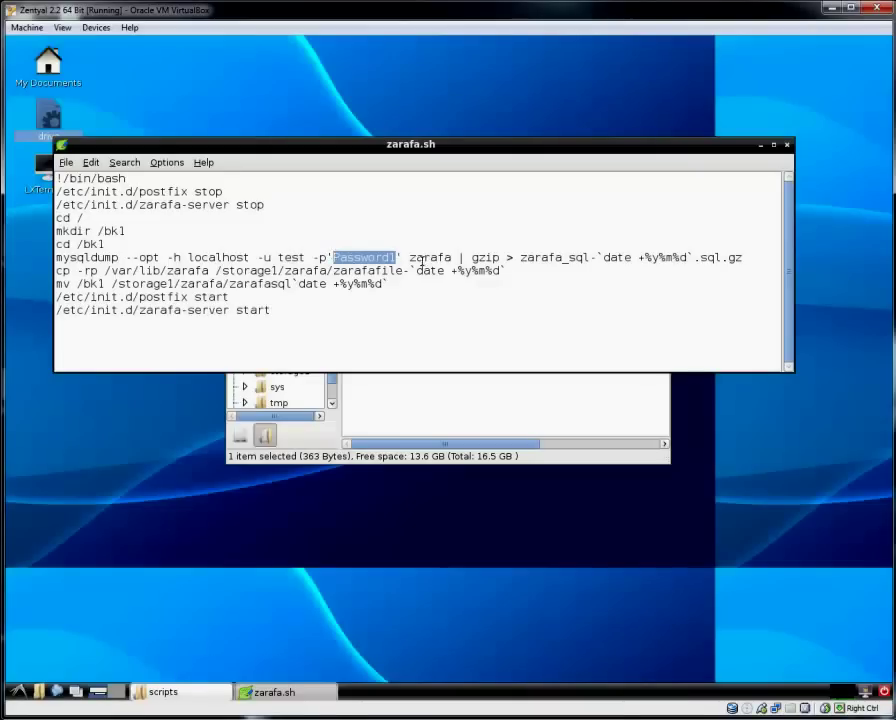
{"action": "left_click", "coordinate": [420, 258]}
{"action": "left_click_drag", "start_coordinate": [451, 257], "coordinate": [411, 257]}
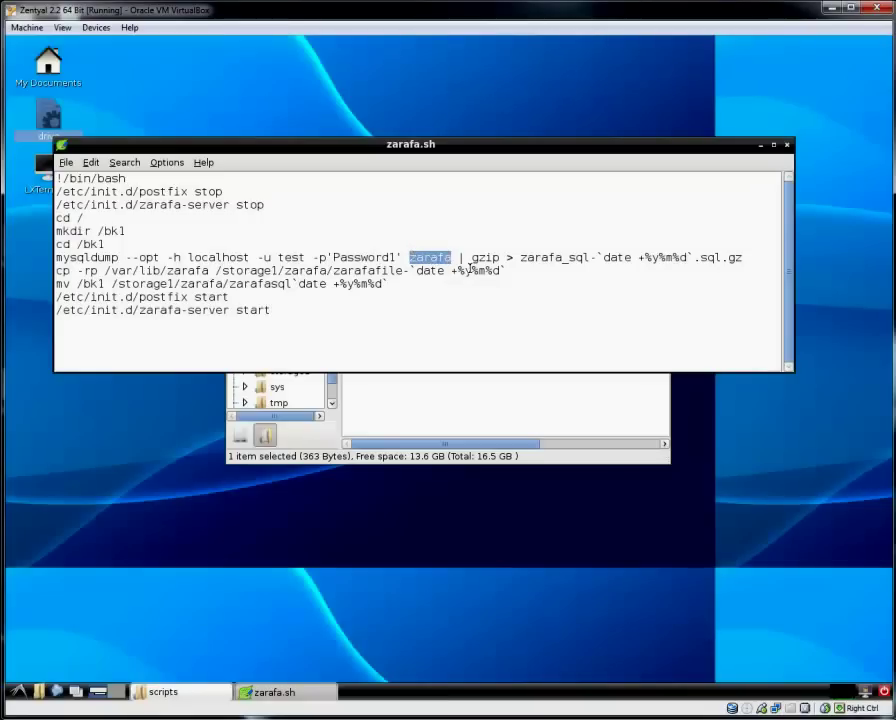
{"action": "left_click_drag", "start_coordinate": [570, 257], "coordinate": [527, 257]}
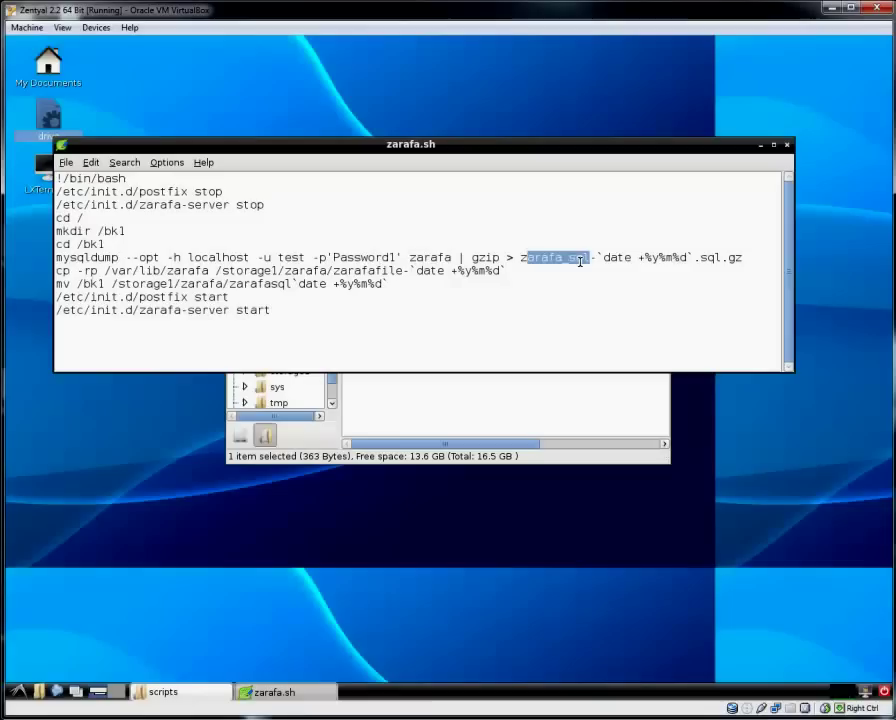
{"action": "left_click", "coordinate": [584, 257]}
{"action": "left_click_drag", "start_coordinate": [590, 257], "coordinate": [521, 257]}
{"action": "left_click_drag", "start_coordinate": [692, 257], "coordinate": [599, 257]}
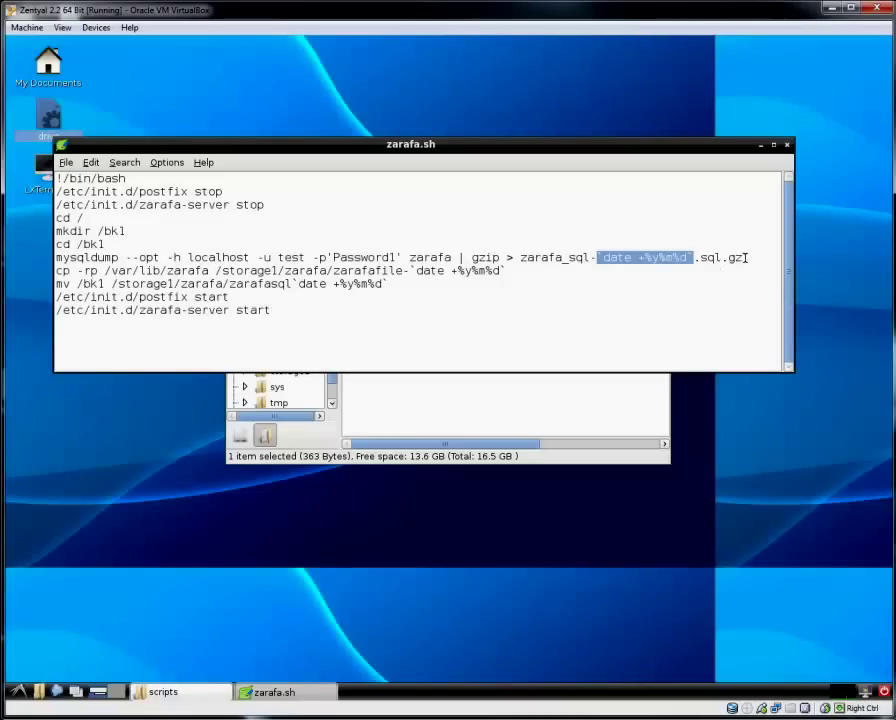
{"action": "left_click_drag", "start_coordinate": [742, 257], "coordinate": [701, 258]}
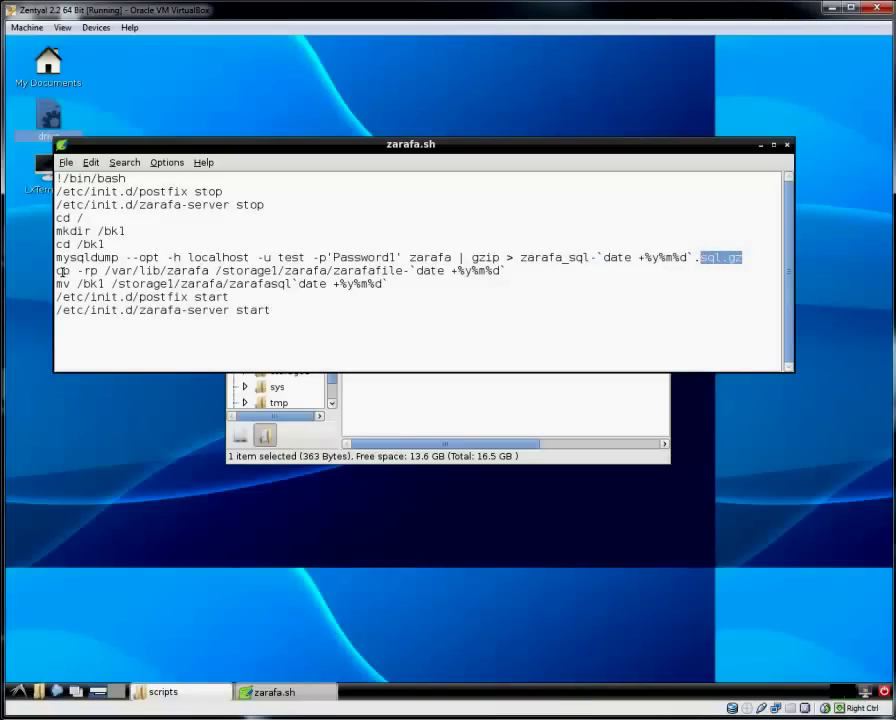
Highlight the copy command's -rp flags and its zarafa source path.
{"action": "left_click_drag", "start_coordinate": [80, 270], "coordinate": [97, 270]}
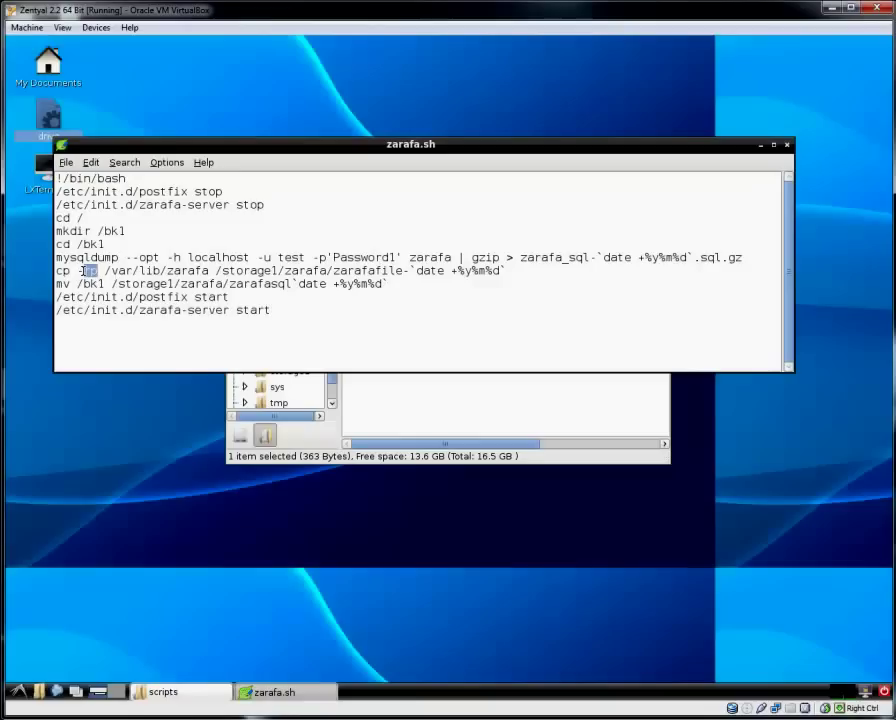
{"action": "left_click", "coordinate": [209, 272]}
{"action": "left_click_drag", "start_coordinate": [209, 270], "coordinate": [167, 270]}
{"action": "left_click", "coordinate": [114, 272]}
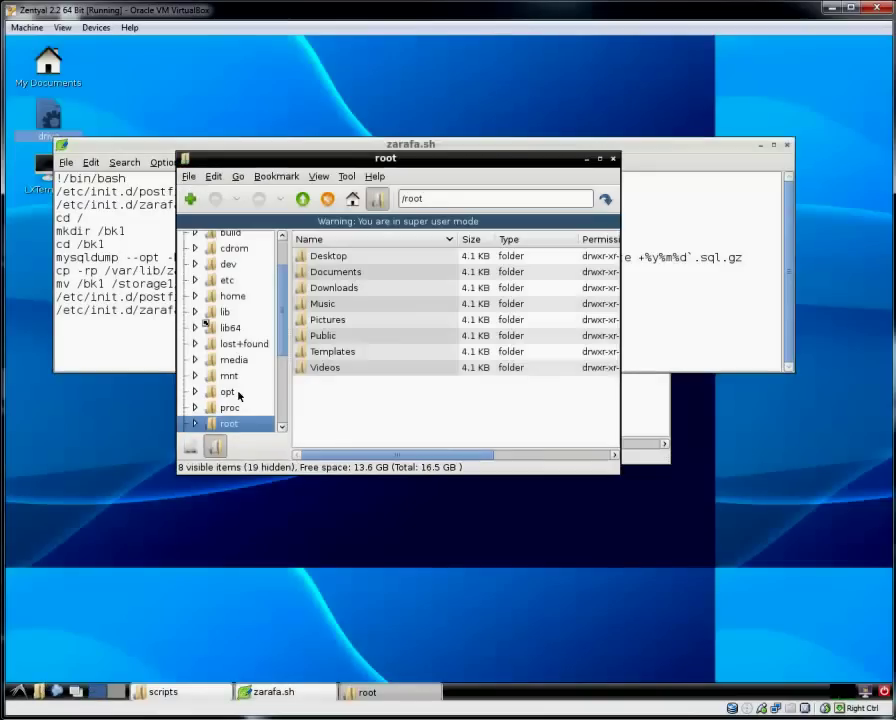
Navigate to /var/lib, select its zarafa folder, then close the file manager window.
{"action": "scroll", "coordinate": [238, 398], "scroll_direction": "down", "scroll_amount": 3}
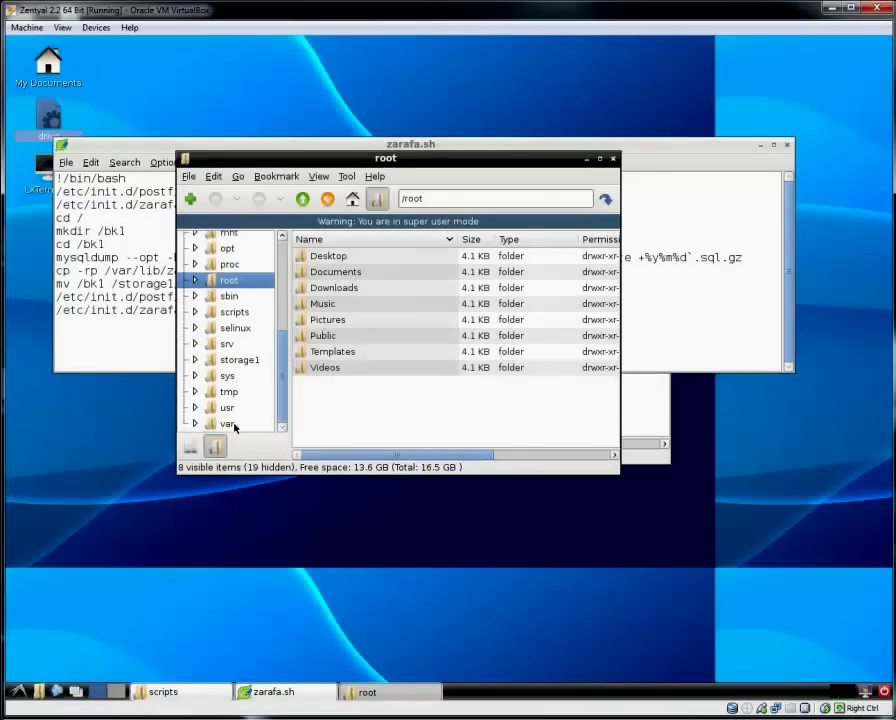
{"action": "left_click", "coordinate": [233, 425]}
{"action": "left_click", "coordinate": [316, 304]}
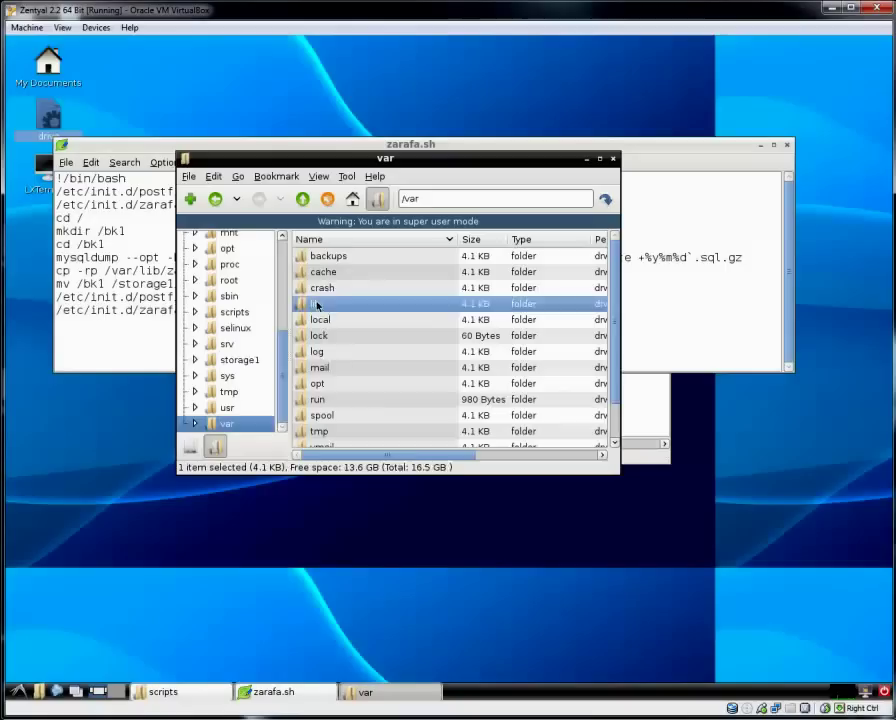
{"action": "double_click", "coordinate": [316, 304]}
{"action": "left_click", "coordinate": [344, 319]}
{"action": "type", "text": "z"}
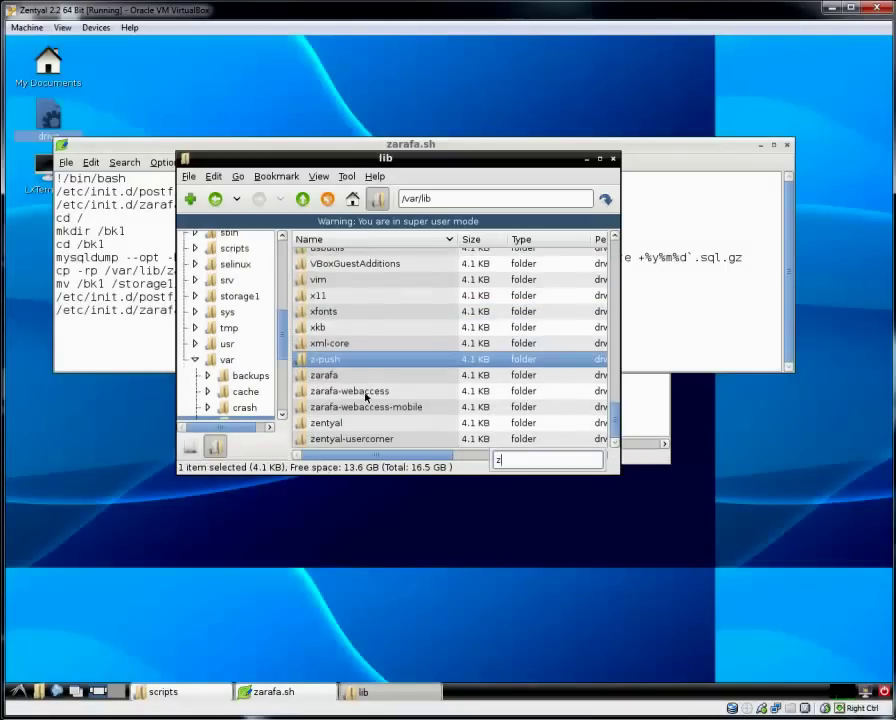
{"action": "left_click", "coordinate": [342, 376]}
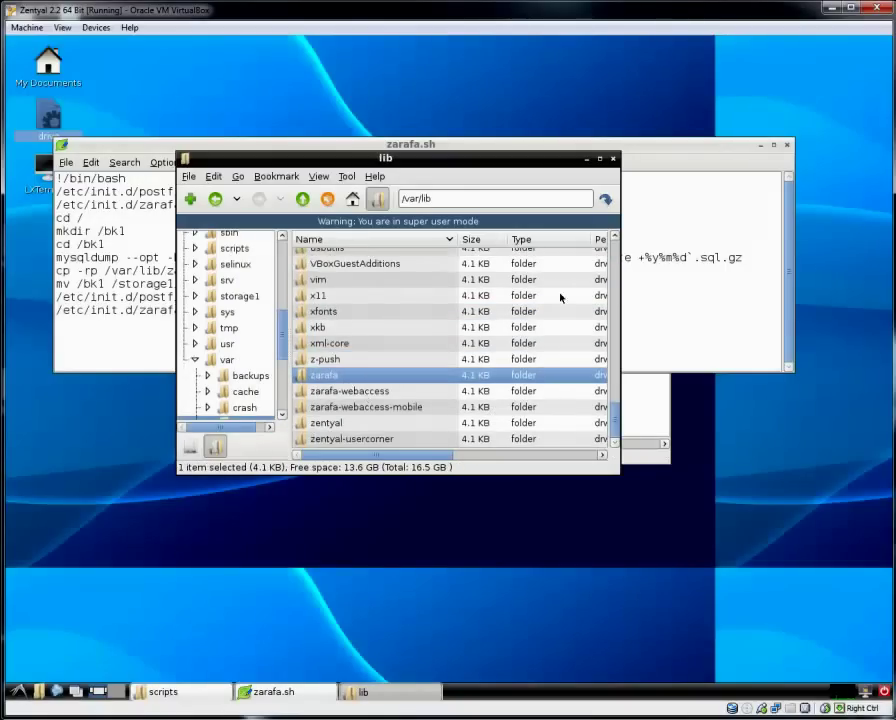
{"action": "left_click", "coordinate": [613, 159]}
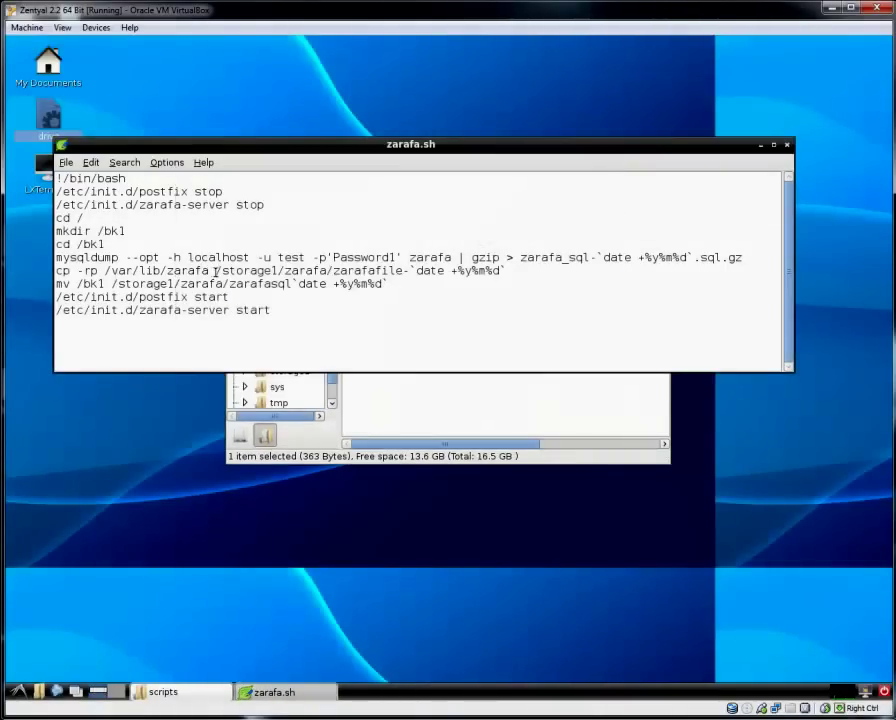
{"action": "left_click", "coordinate": [209, 271]}
{"action": "left_click_drag", "start_coordinate": [333, 271], "coordinate": [398, 272]}
{"action": "left_click", "coordinate": [335, 271]}
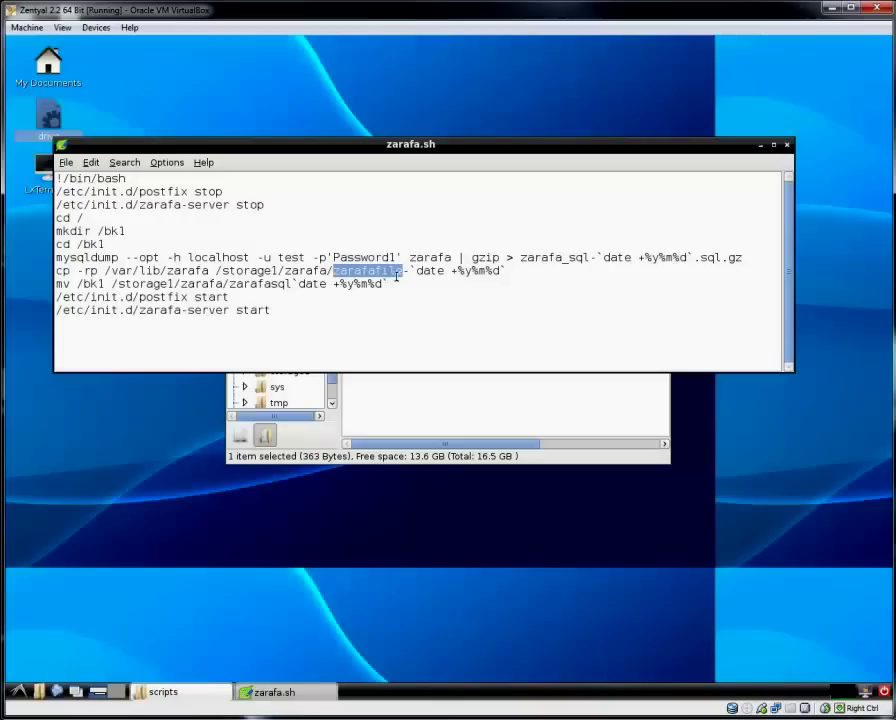
{"action": "left_click", "coordinate": [510, 274]}
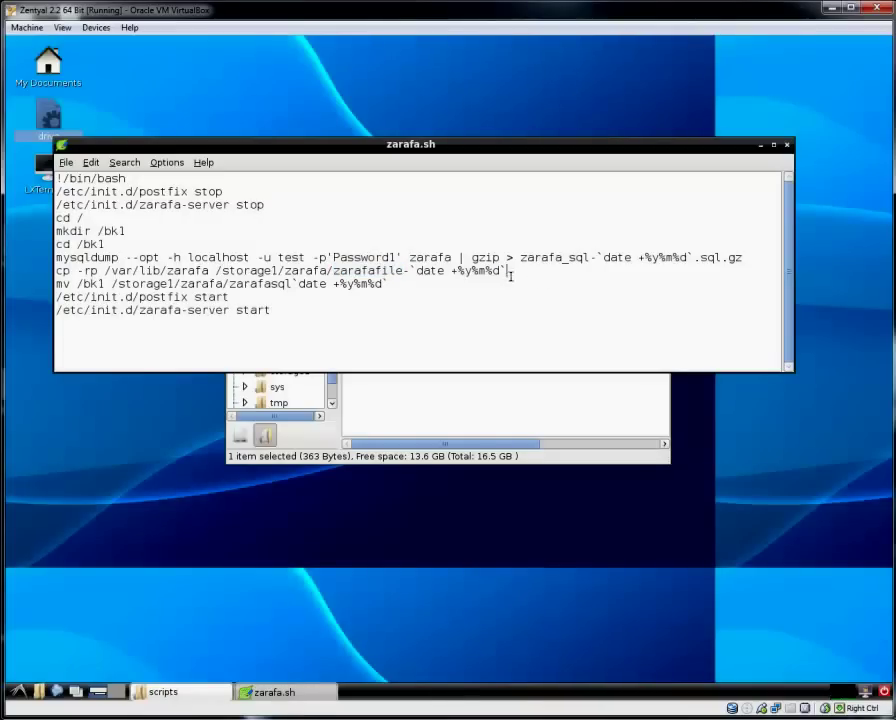
{"action": "left_click_drag", "start_coordinate": [510, 274], "coordinate": [408, 272]}
{"action": "left_click", "coordinate": [587, 286]}
{"action": "left_click_drag", "start_coordinate": [77, 283], "coordinate": [104, 284]}
{"action": "left_click", "coordinate": [125, 290]}
{"action": "left_click_drag", "start_coordinate": [229, 285], "coordinate": [278, 287]}
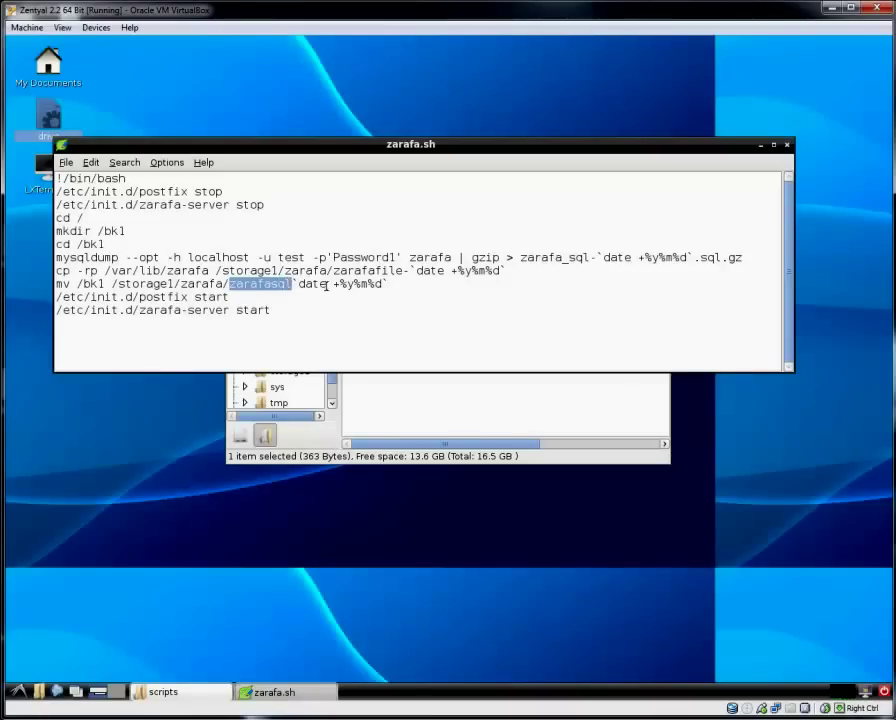
{"action": "left_click_drag", "start_coordinate": [396, 284], "coordinate": [231, 285]}
{"action": "left_click", "coordinate": [257, 309]}
{"action": "left_click", "coordinate": [165, 297]}
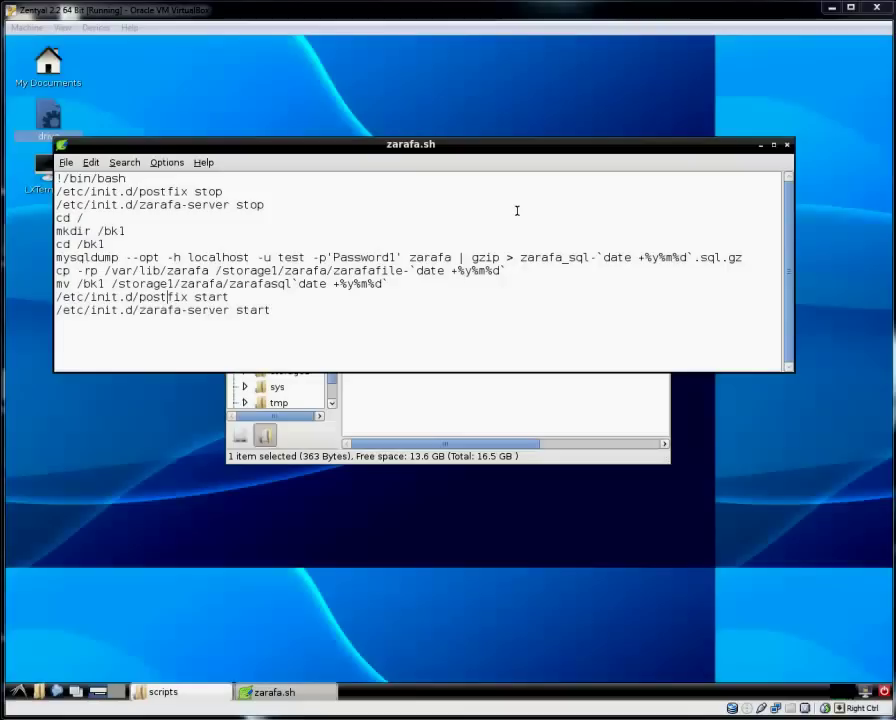
Close Leafpad and inspect the zarafafile-120831 and zarafasql120831 backups in /storage1/zarafa.
{"action": "left_click", "coordinate": [788, 146]}
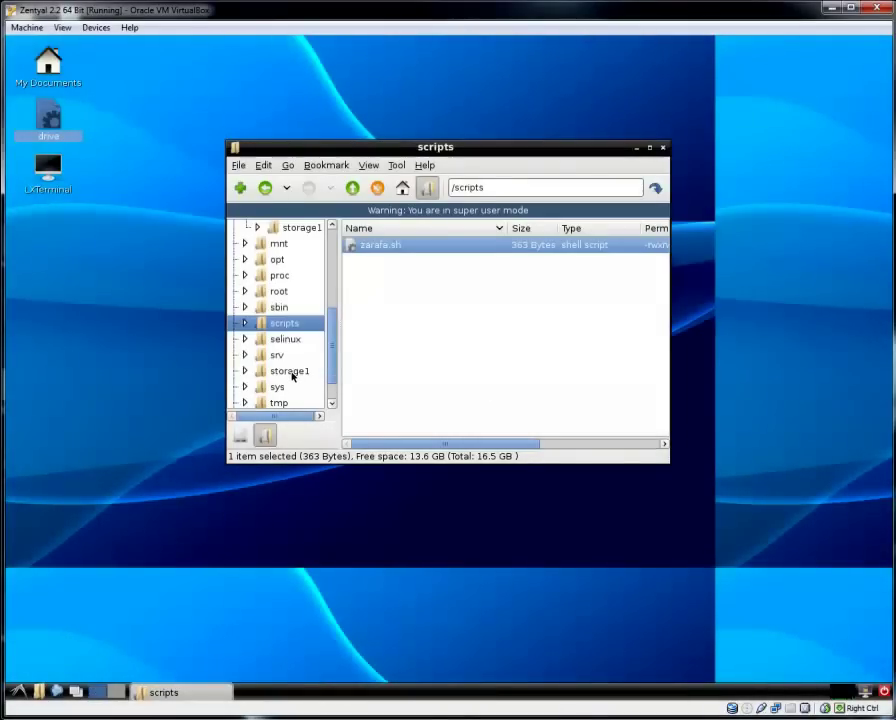
{"action": "left_click", "coordinate": [290, 371]}
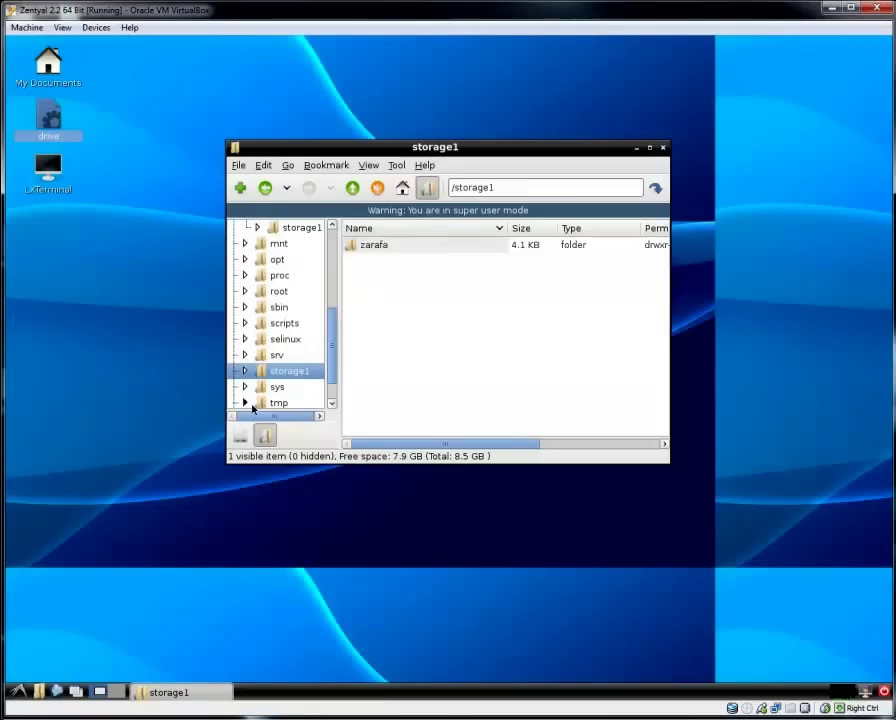
{"action": "left_click", "coordinate": [240, 436]}
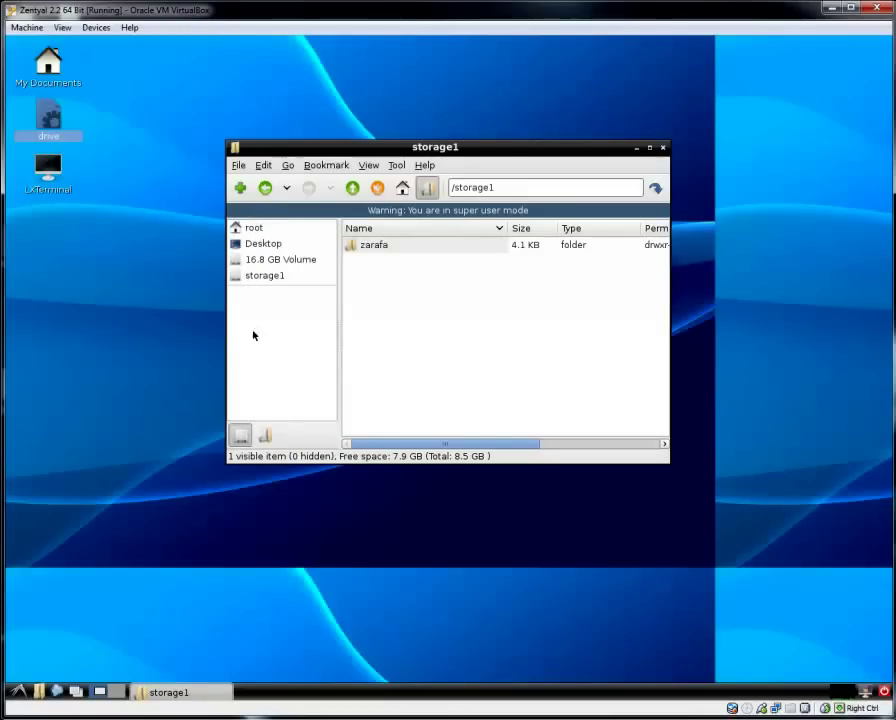
{"action": "left_click", "coordinate": [266, 434]}
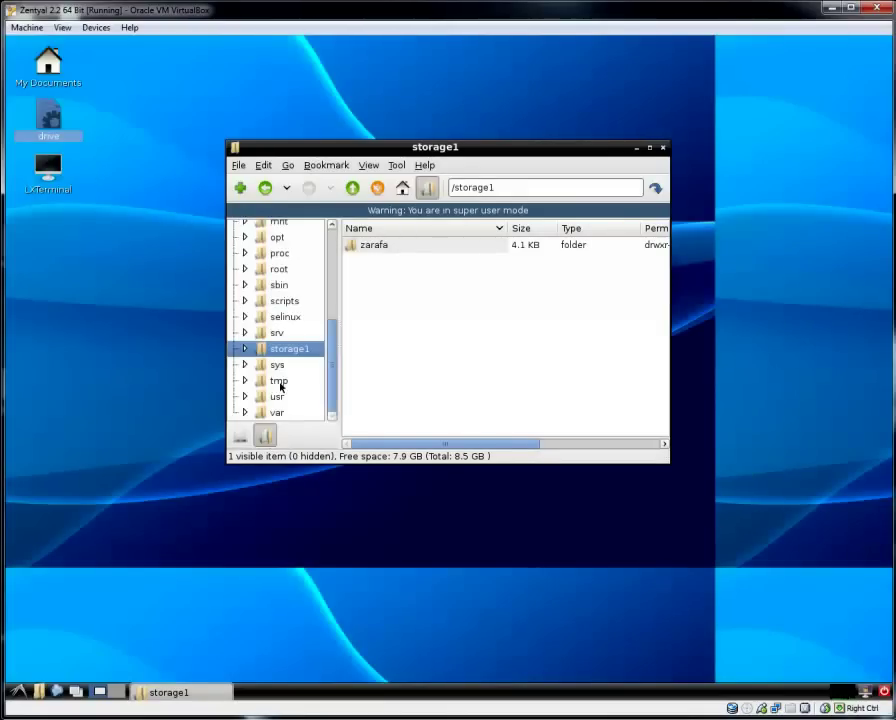
{"action": "double_click", "coordinate": [369, 249]}
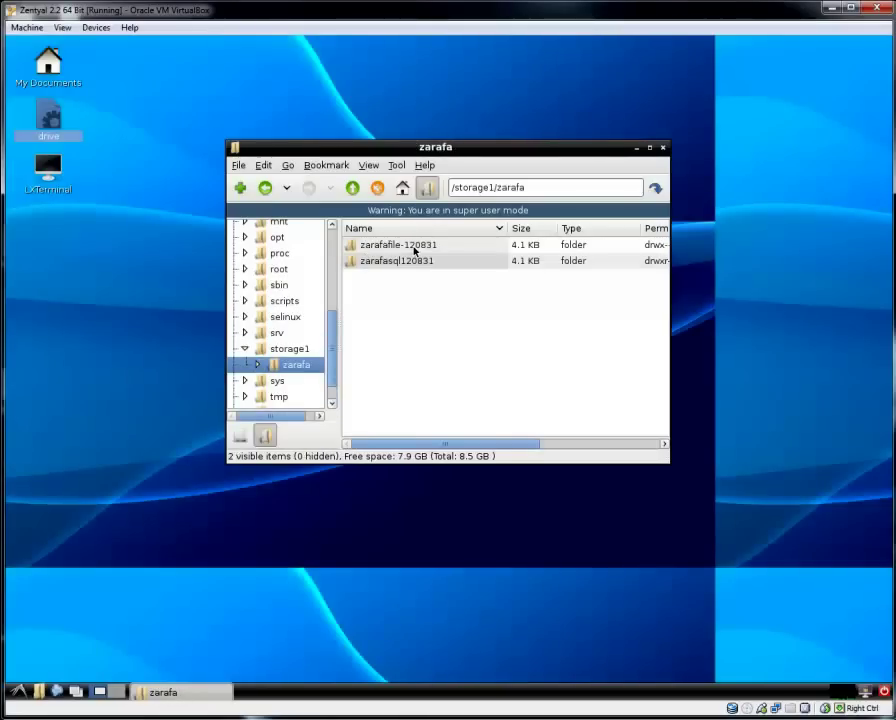
{"action": "left_click", "coordinate": [414, 247]}
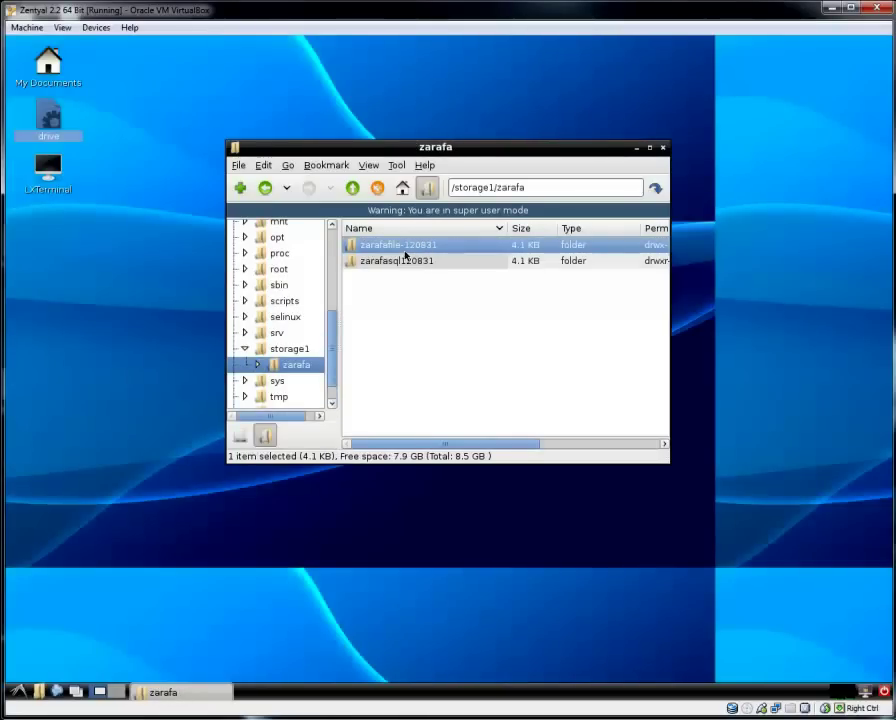
{"action": "left_click", "coordinate": [407, 265]}
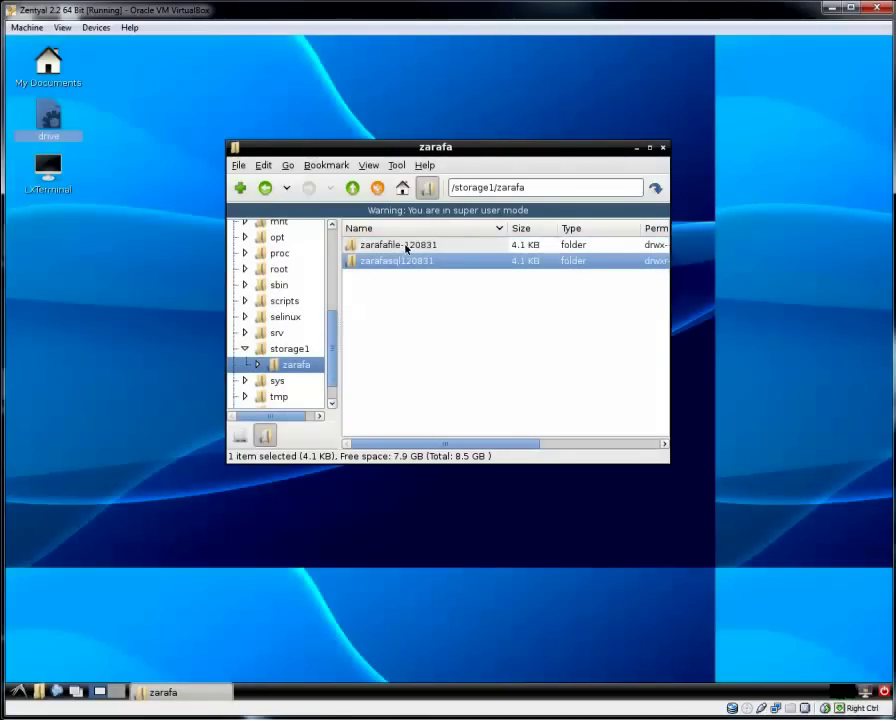
{"action": "left_click", "coordinate": [405, 246]}
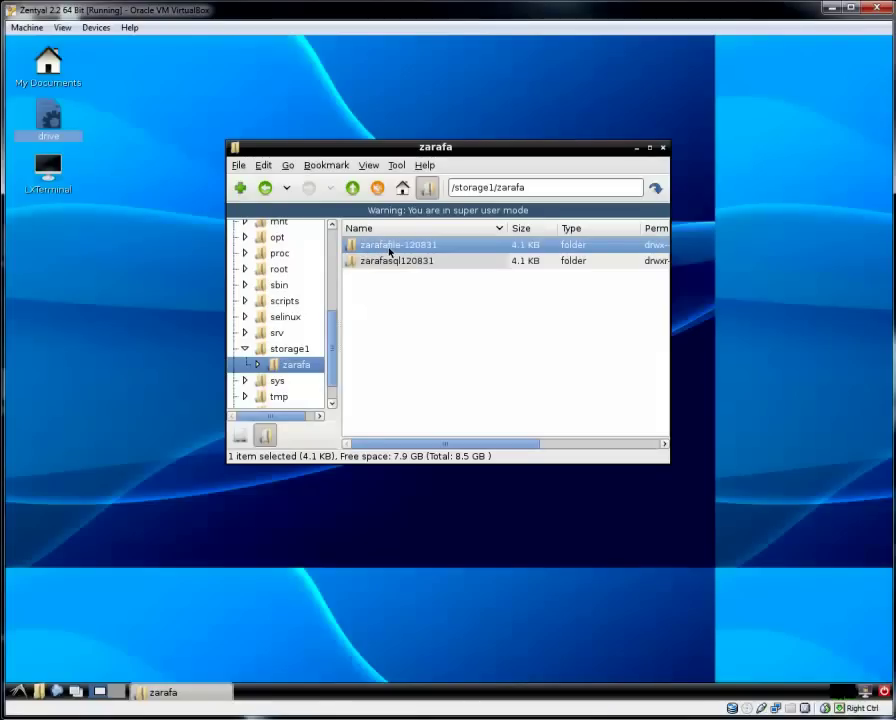
{"action": "left_click", "coordinate": [422, 293]}
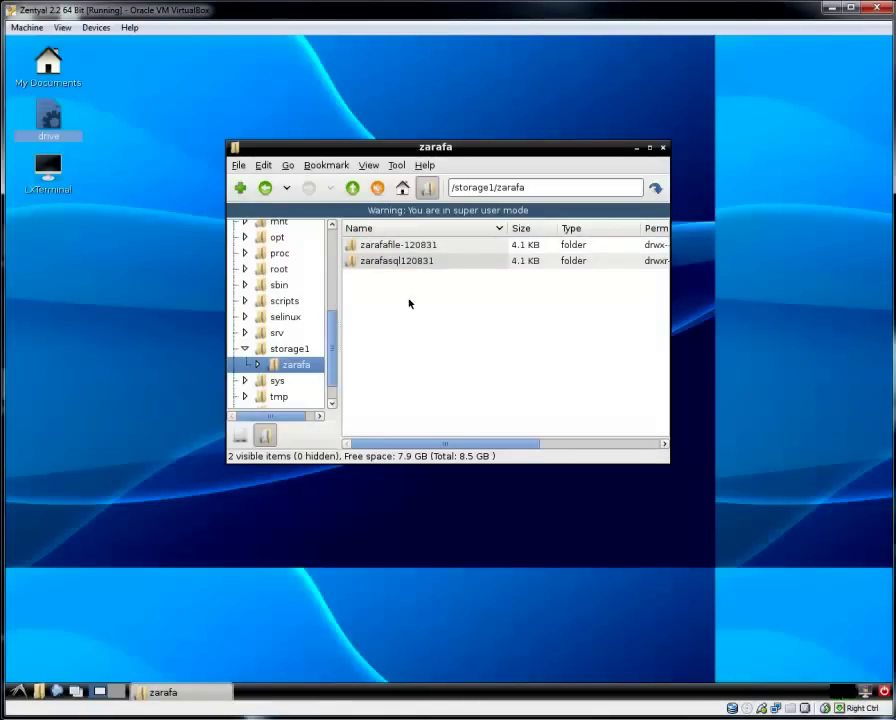
Go to the scripts folder and launch Firefox.
{"action": "mouse_move", "coordinate": [330, 340]}
{"action": "left_mouse_down"}
{"action": "mouse_move", "coordinate": [333, 309]}
{"action": "mouse_move", "coordinate": [332, 322]}
{"action": "left_mouse_up"}
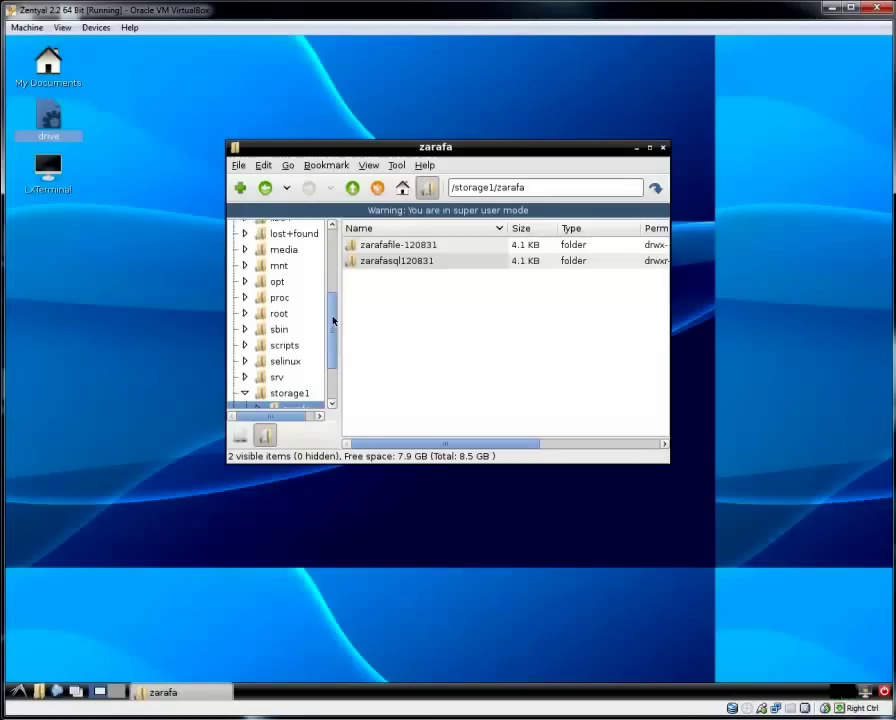
{"action": "left_click", "coordinate": [290, 345]}
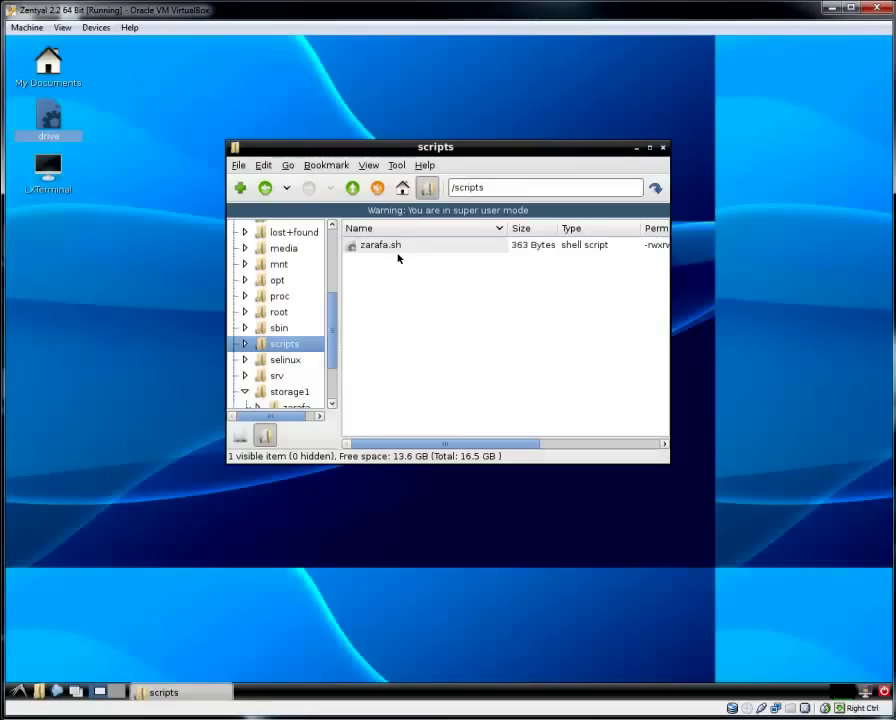
{"action": "left_click", "coordinate": [57, 691]}
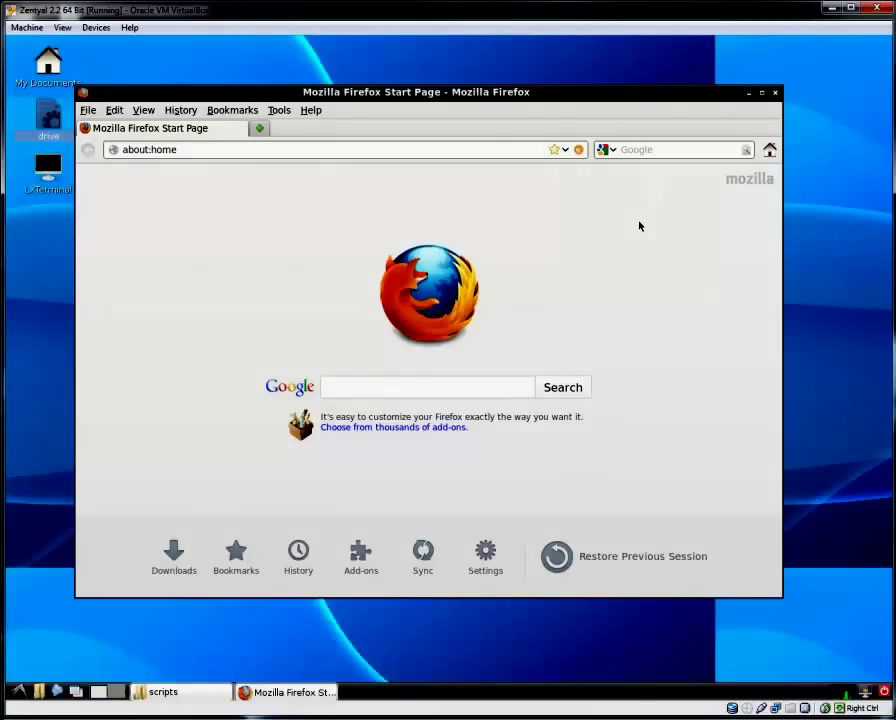
Log in to Webmin as admin from the address history, declining to save the password.
{"action": "left_click", "coordinate": [565, 150]}
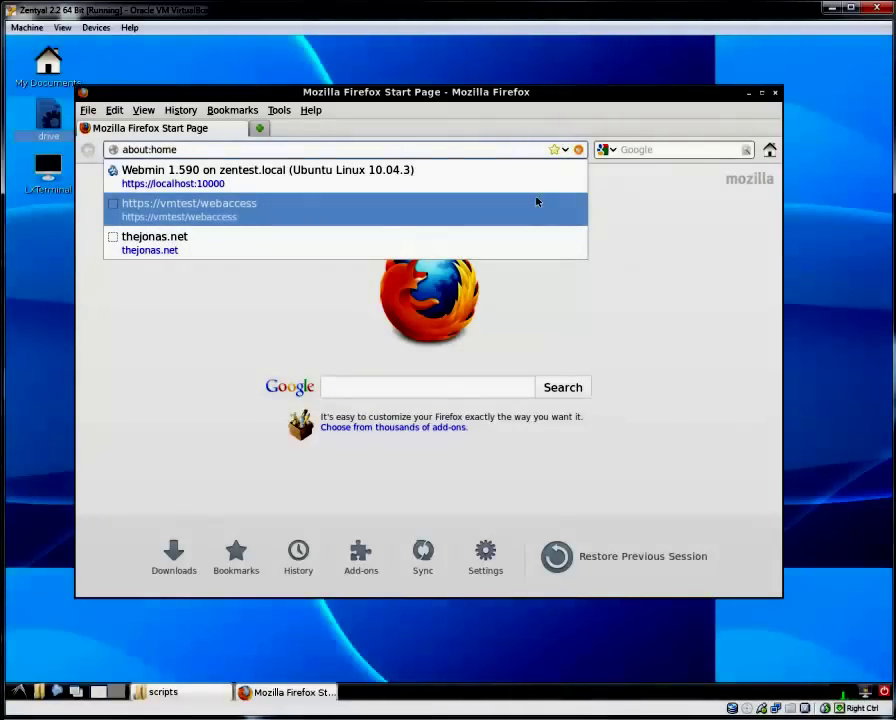
{"action": "left_click", "coordinate": [530, 184]}
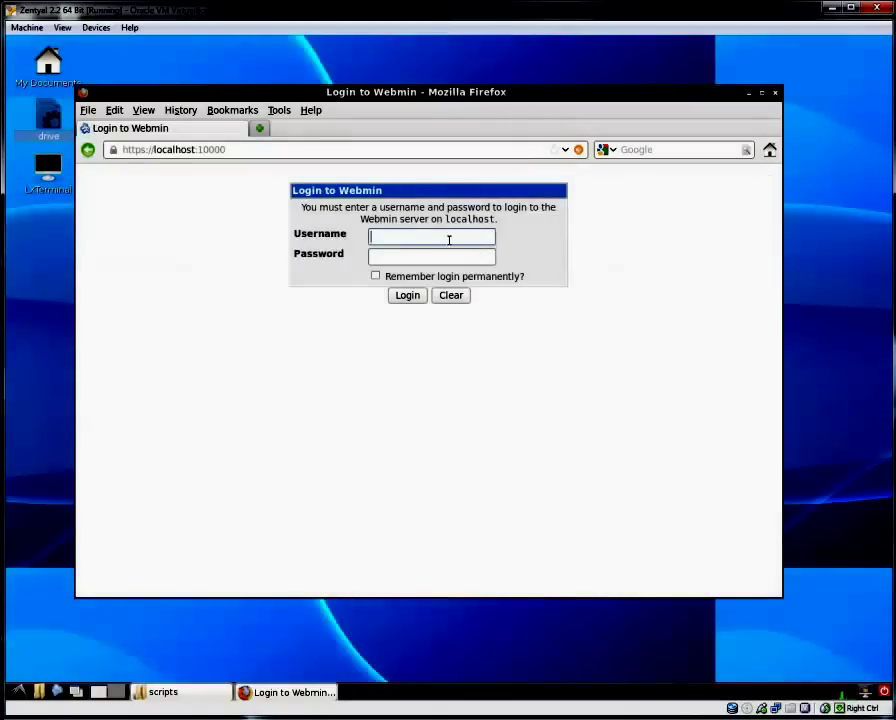
{"action": "left_click", "coordinate": [448, 239]}
{"action": "left_click", "coordinate": [448, 250]}
{"action": "left_click", "coordinate": [444, 256]}
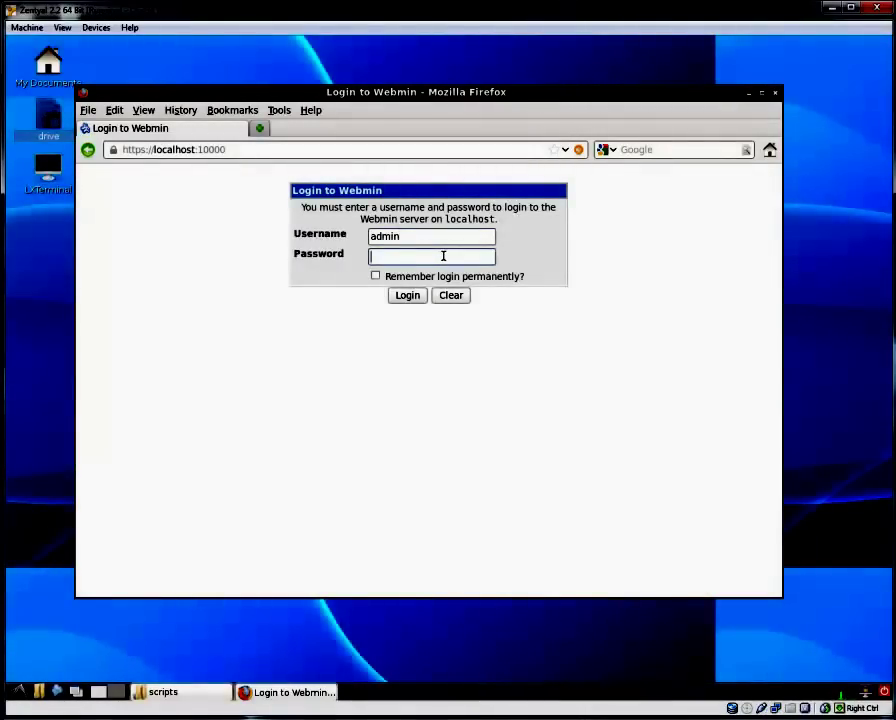
{"action": "type", "text": "••••••••"}
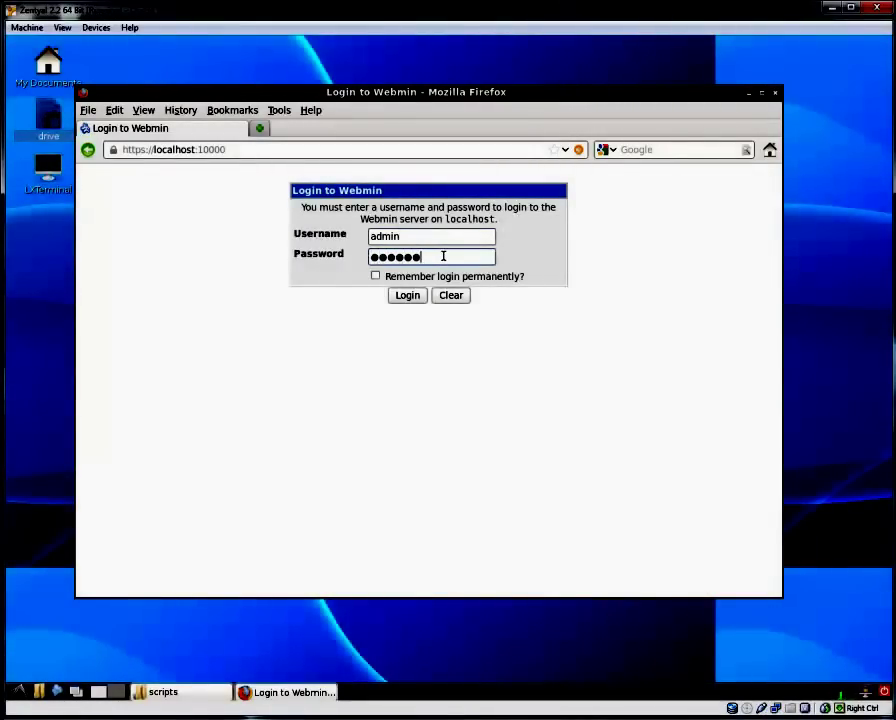
{"action": "key", "text": "Return"}
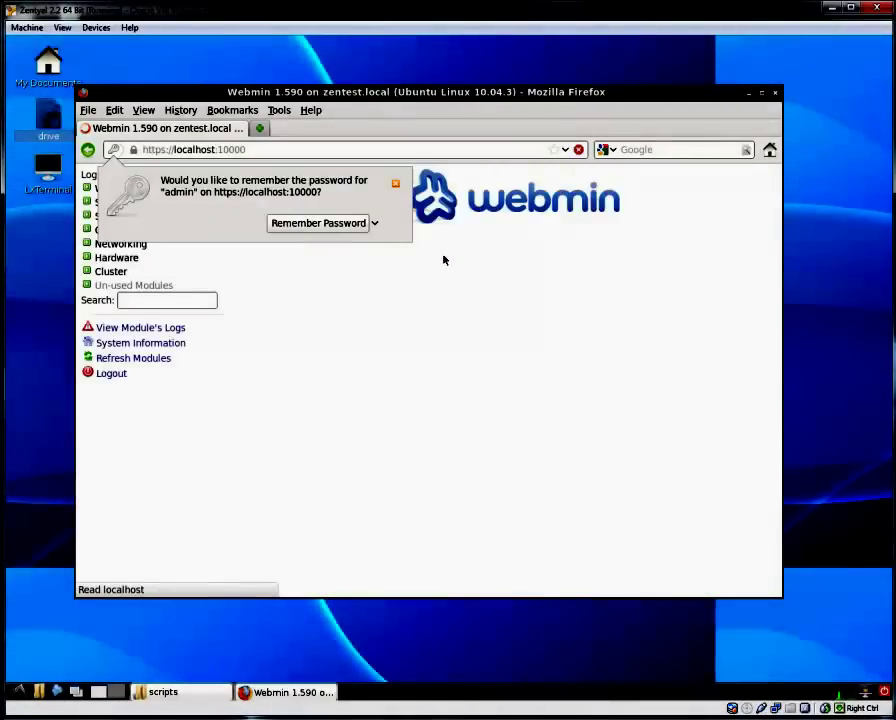
{"action": "left_click", "coordinate": [395, 183]}
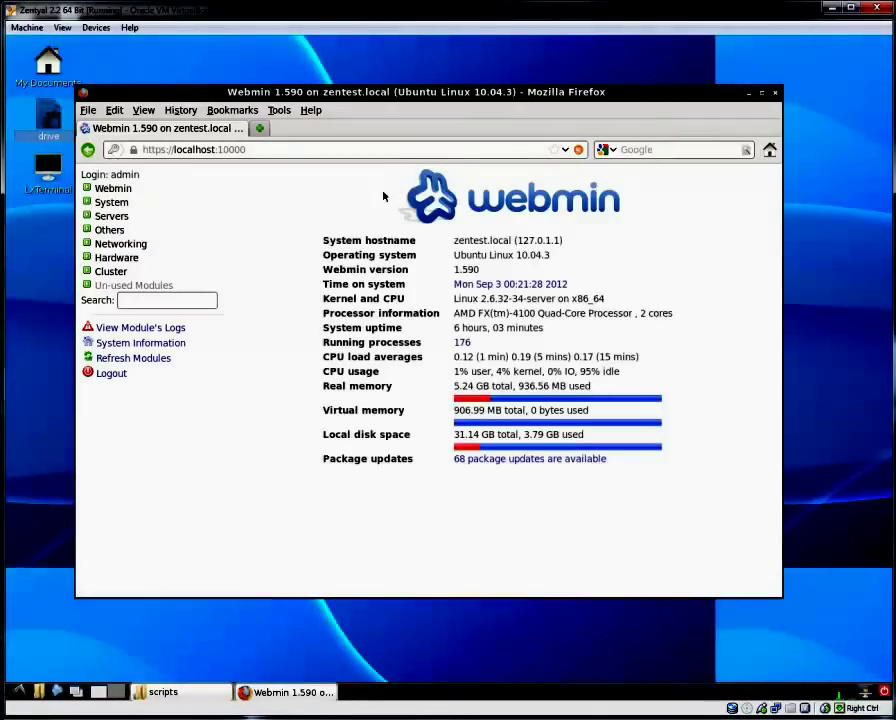
Open System > Scheduled Cron Jobs and start a new scheduled cron job.
{"action": "left_click", "coordinate": [118, 203]}
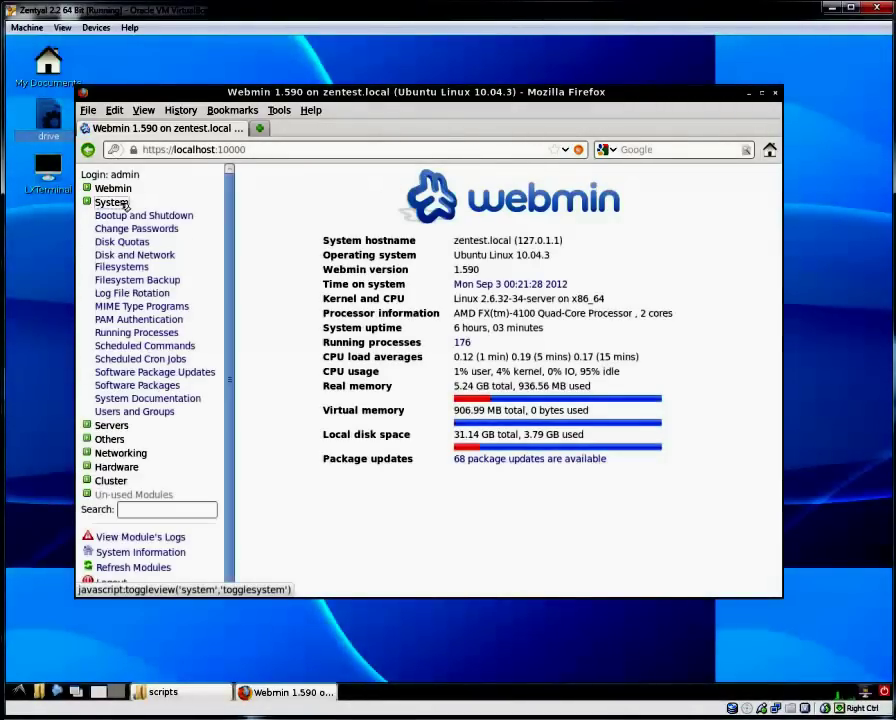
{"action": "left_click", "coordinate": [141, 359]}
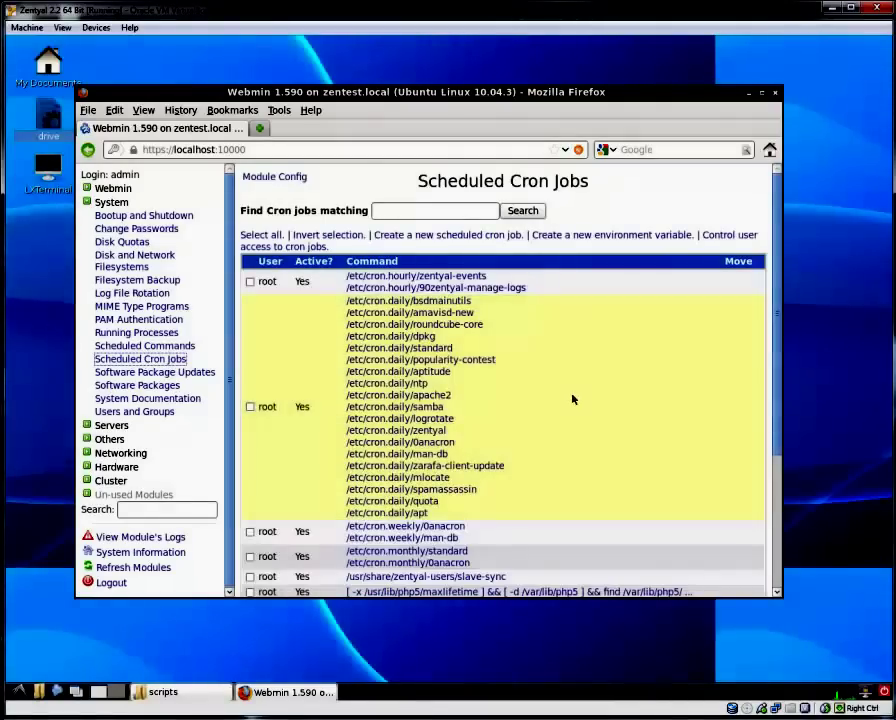
{"action": "scroll", "coordinate": [573, 399], "scroll_direction": "down", "scroll_amount": 4}
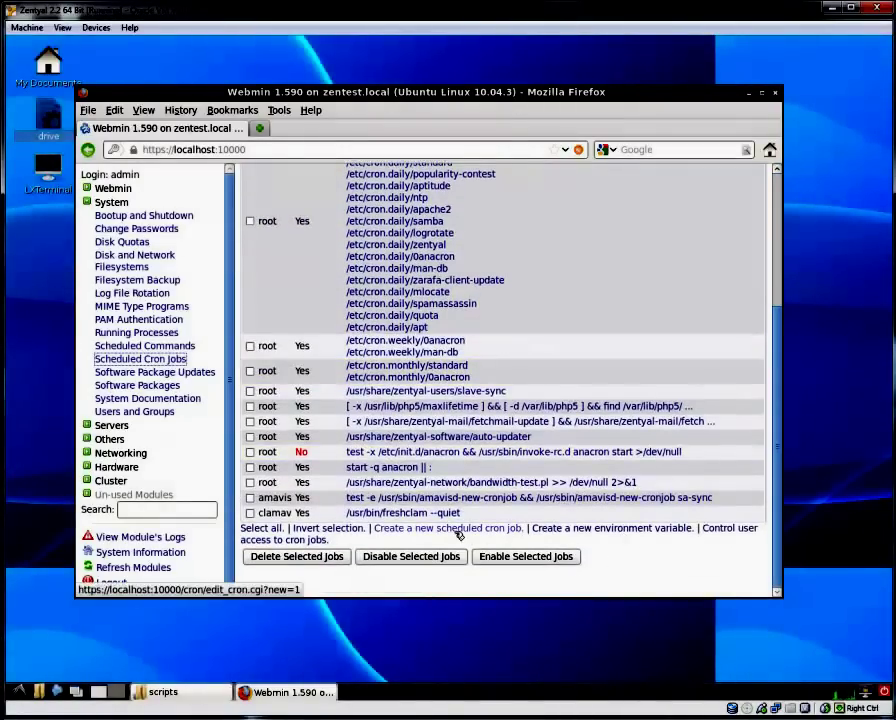
{"action": "left_click", "coordinate": [457, 530]}
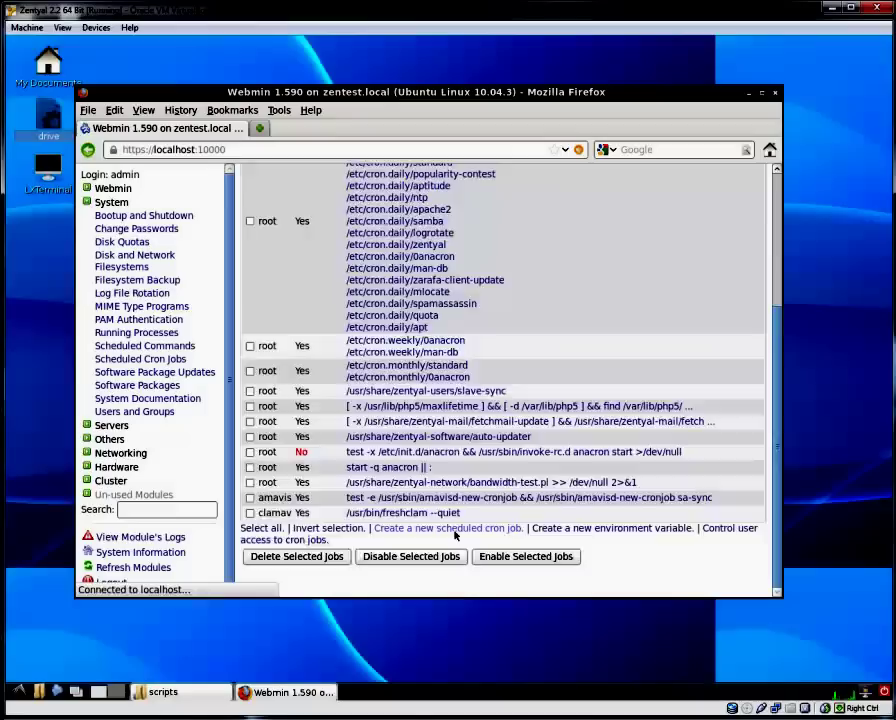
Choose root as the user the cron job runs as.
{"action": "left_click", "coordinate": [467, 231]}
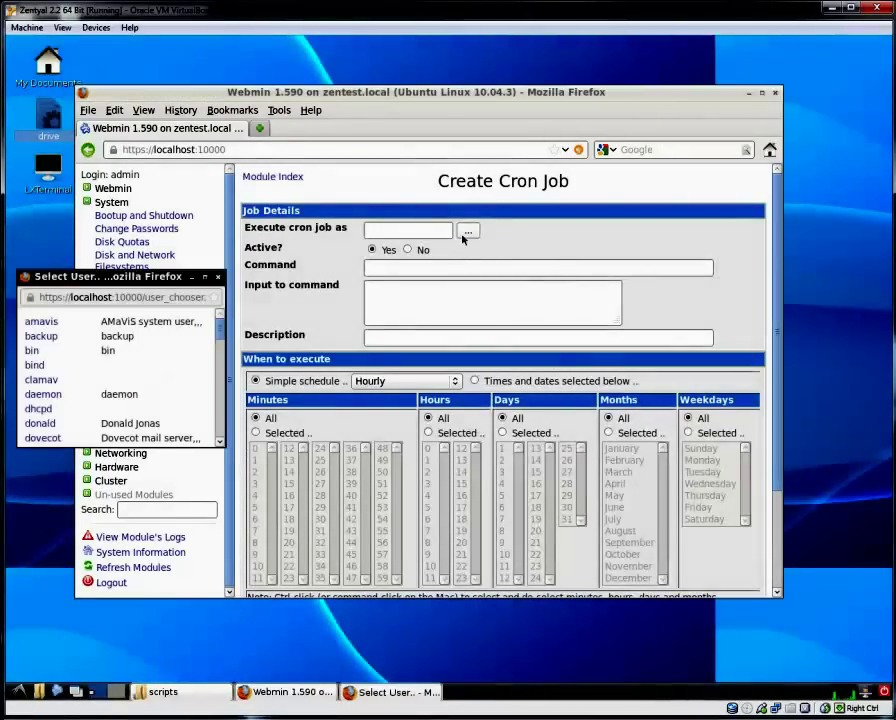
{"action": "left_click_drag", "start_coordinate": [219, 333], "coordinate": [212, 406]}
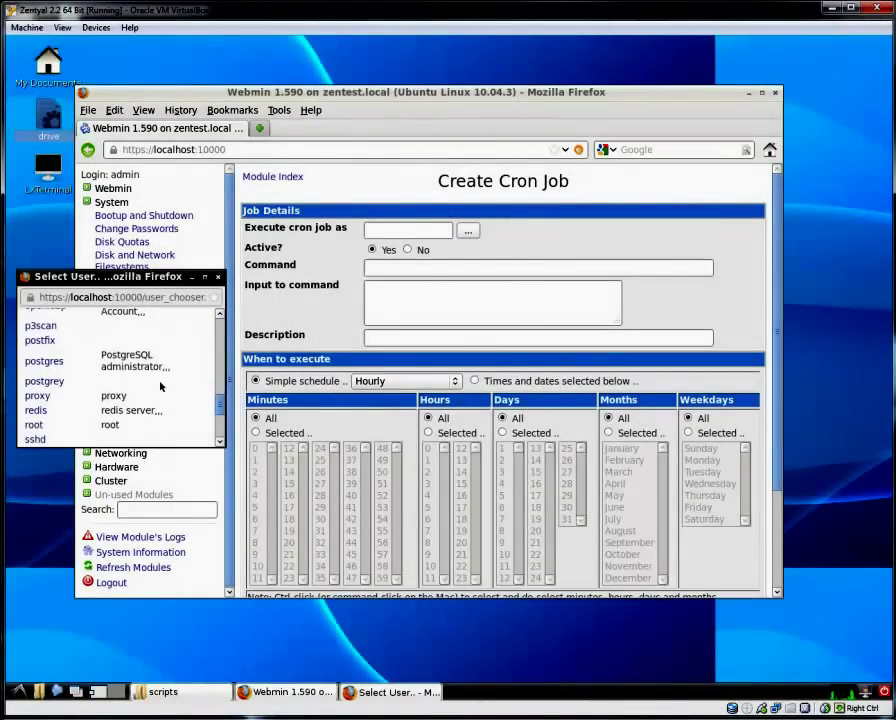
{"action": "left_click", "coordinate": [32, 435]}
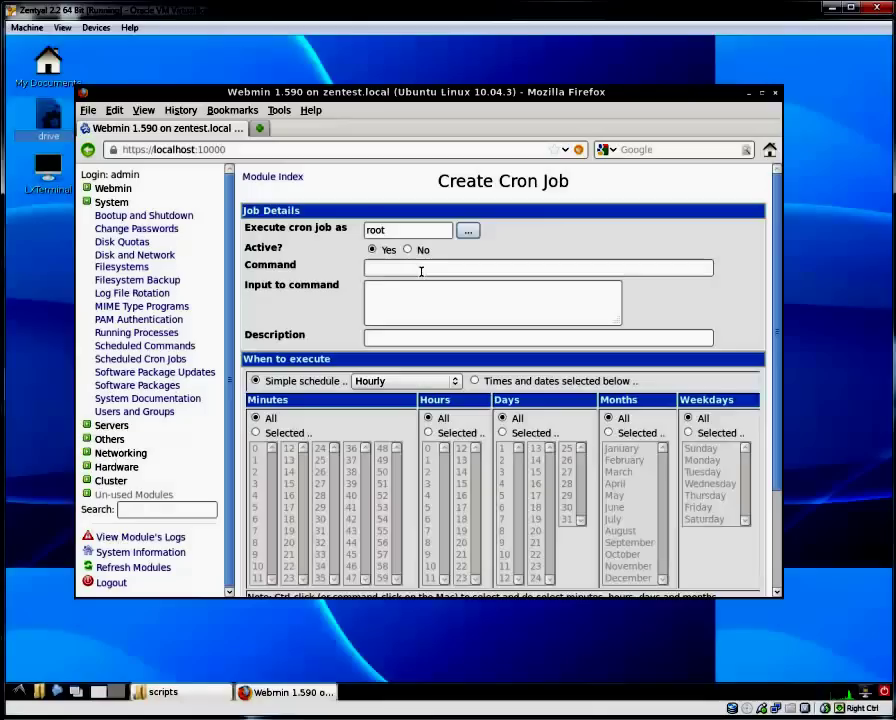
Enter /scripts/zarafa.sh as the command, then paste it into Input to command and Description.
{"action": "left_click", "coordinate": [423, 271]}
{"action": "type", "text": "/"}
{"action": "left_click", "coordinate": [420, 282]}
{"action": "left_click_drag", "start_coordinate": [447, 270], "coordinate": [362, 268]}
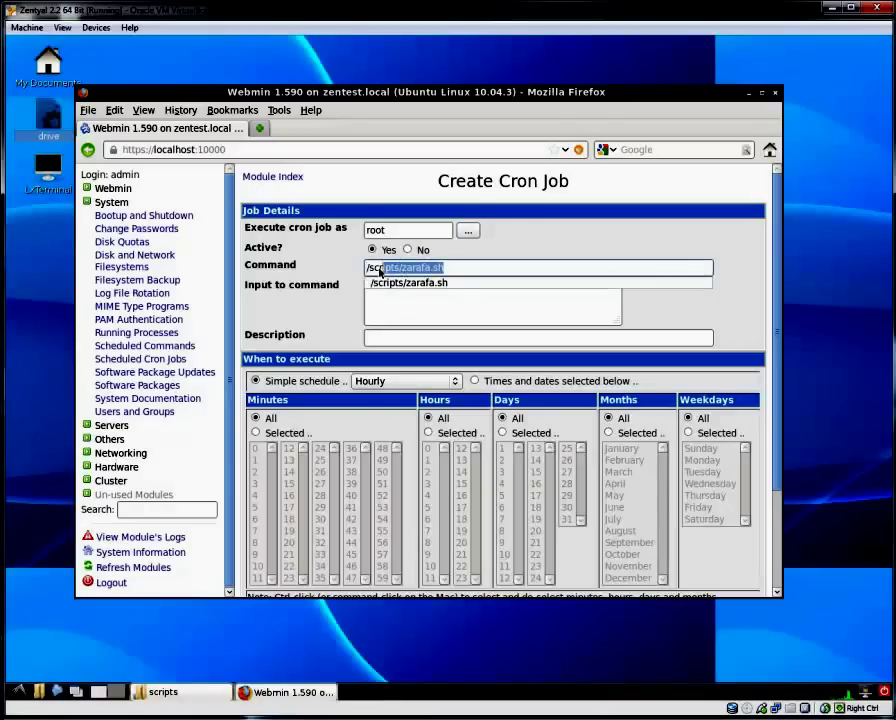
{"action": "right_click", "coordinate": [416, 268]}
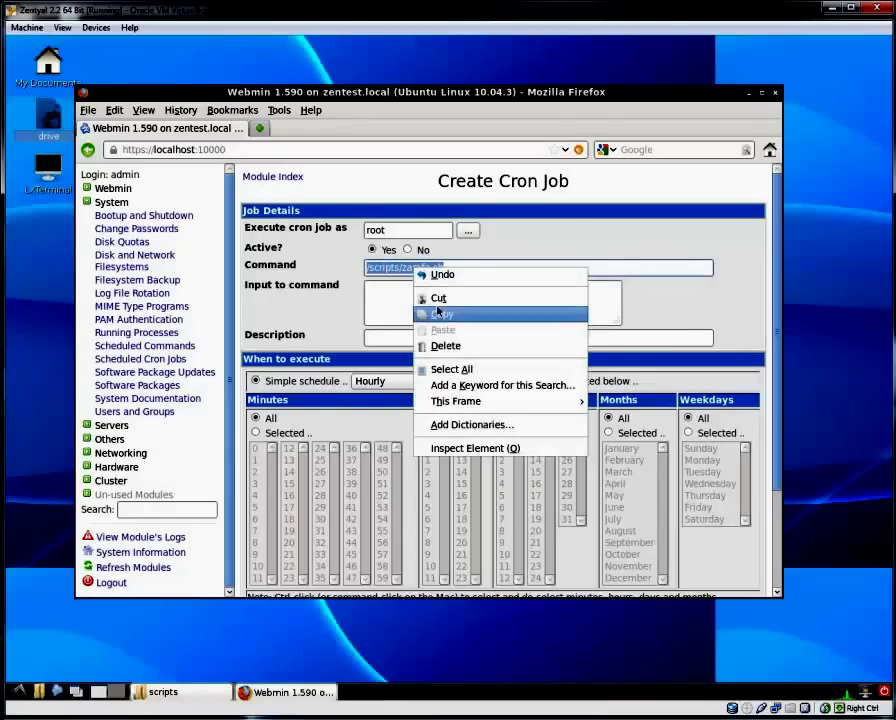
{"action": "left_click", "coordinate": [440, 314]}
{"action": "left_click", "coordinate": [442, 304]}
{"action": "right_click", "coordinate": [443, 303]}
{"action": "left_click", "coordinate": [470, 365]}
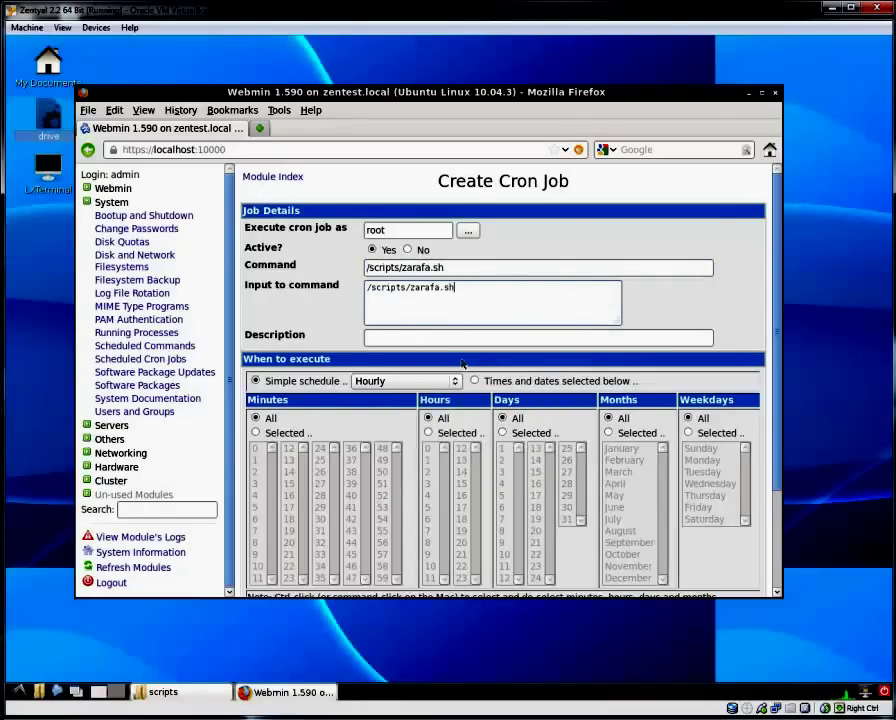
{"action": "right_click", "coordinate": [444, 337]}
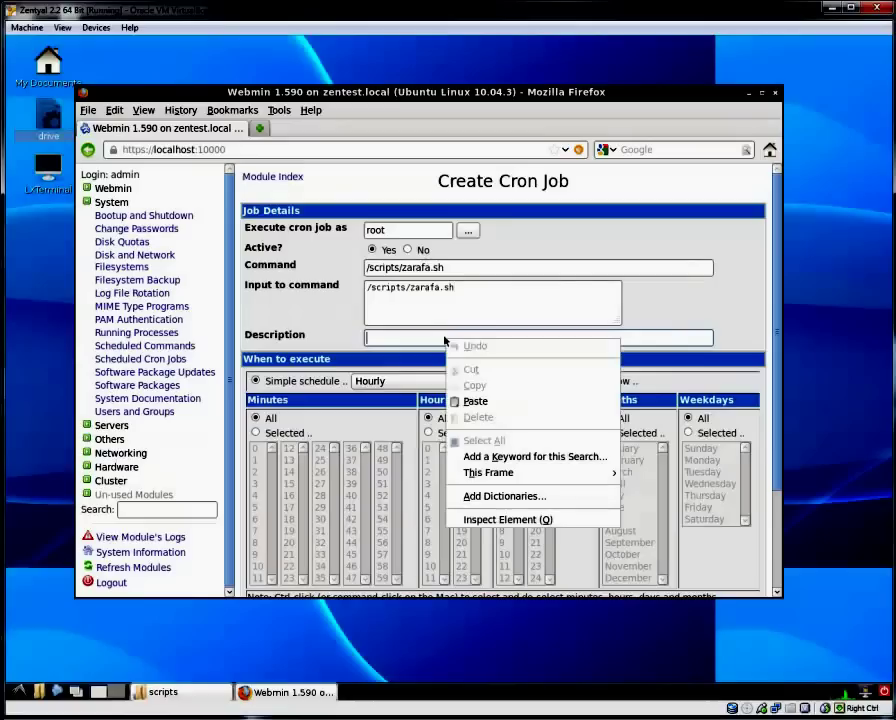
{"action": "left_click", "coordinate": [468, 400]}
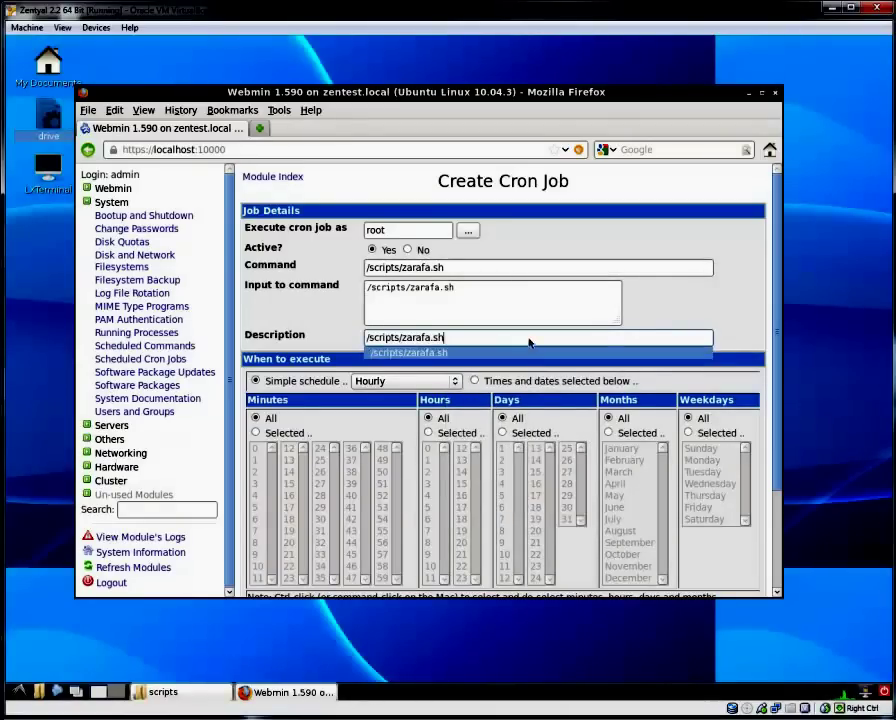
{"action": "left_click", "coordinate": [516, 311]}
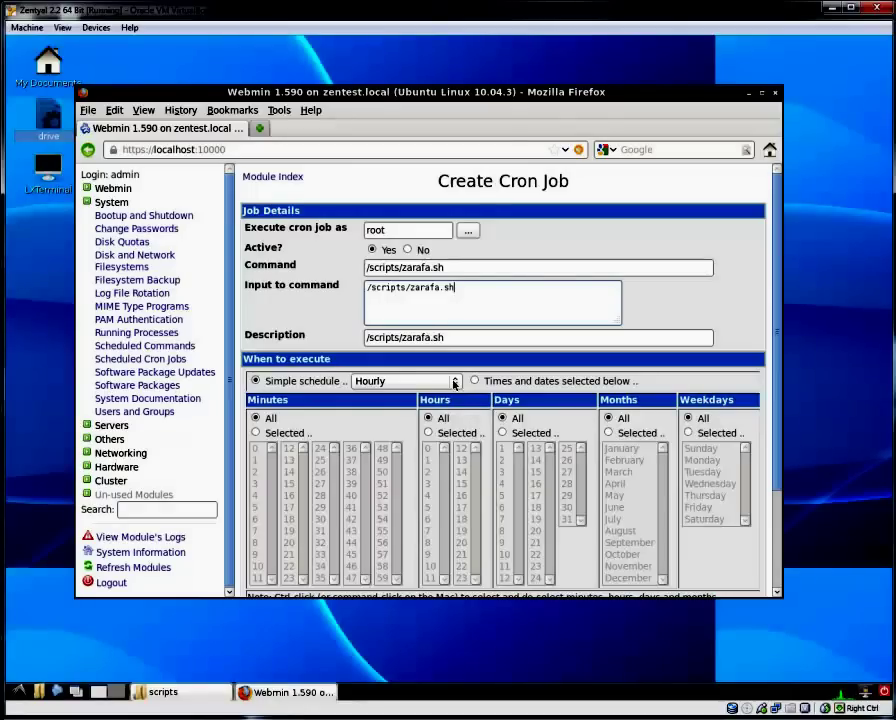
Switch the zarafa.sh schedule to selected times, running at minute 30 of hour 3.
{"action": "left_click", "coordinate": [420, 382]}
{"action": "left_click", "coordinate": [446, 410]}
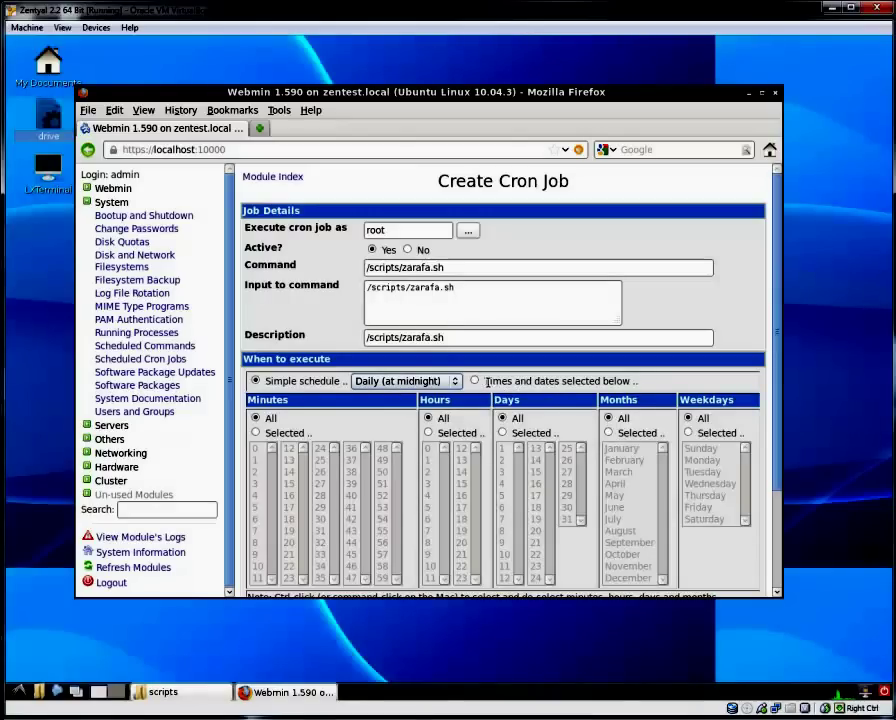
{"action": "left_click", "coordinate": [475, 382]}
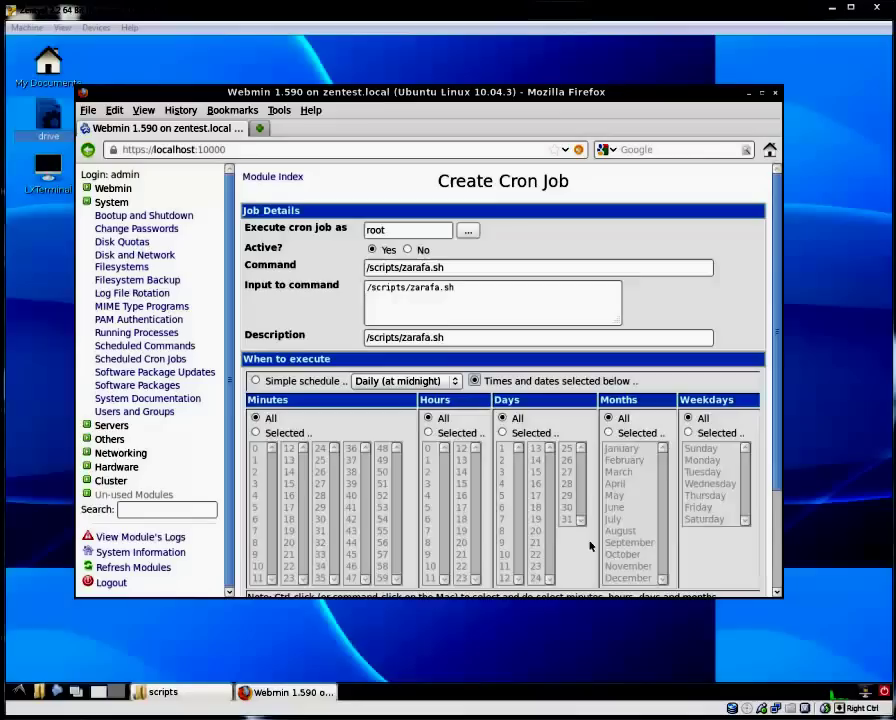
{"action": "left_click", "coordinate": [256, 432]}
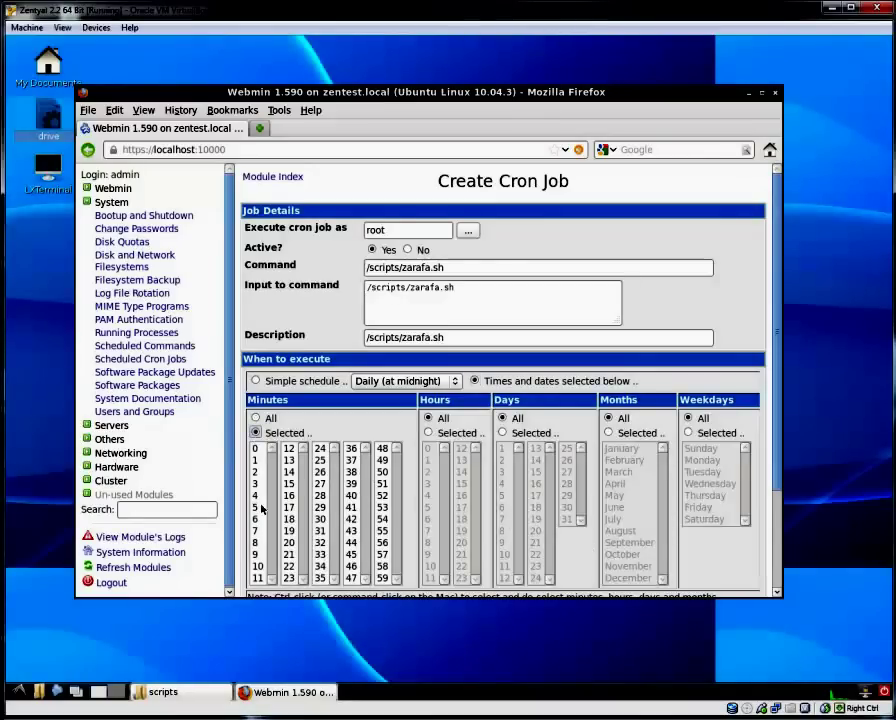
{"action": "left_click", "coordinate": [320, 519]}
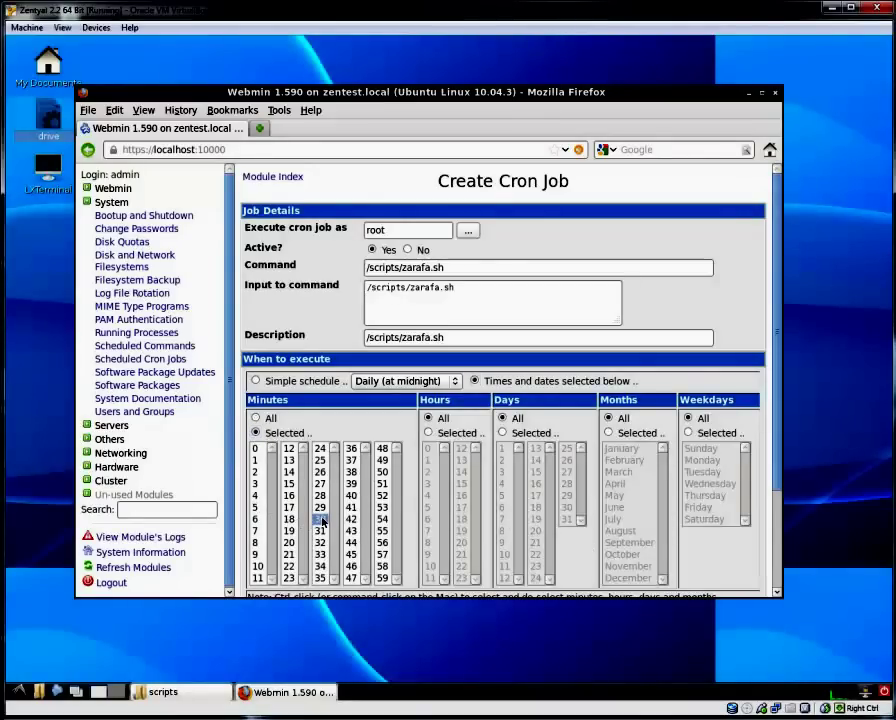
{"action": "left_click", "coordinate": [428, 432]}
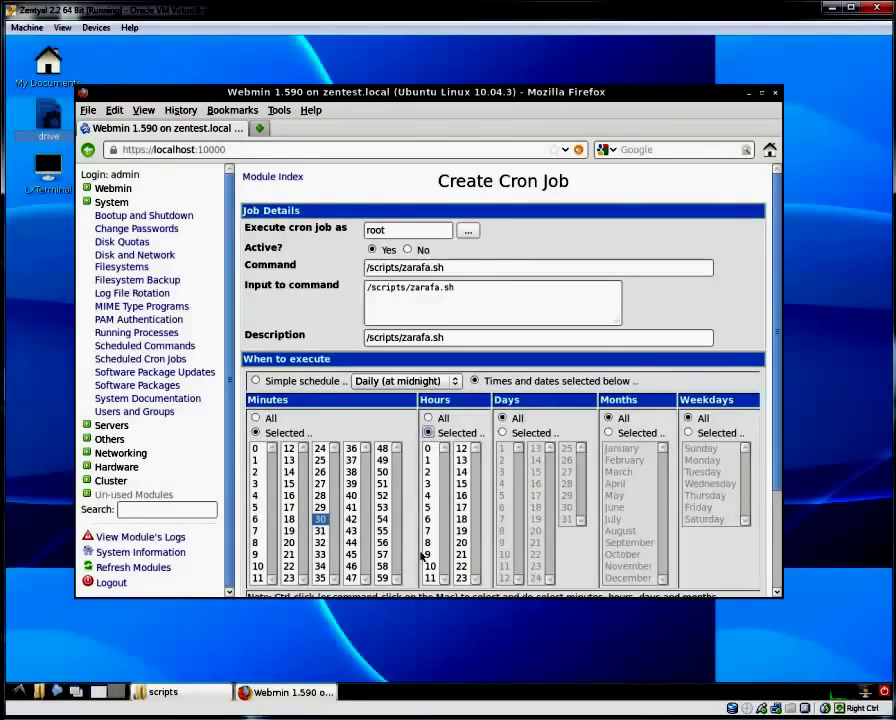
{"action": "left_click", "coordinate": [429, 483]}
Select days 3, 7, 16, 20, 27 and 29 of the month and create the cron job.
{"action": "left_click", "coordinate": [502, 432]}
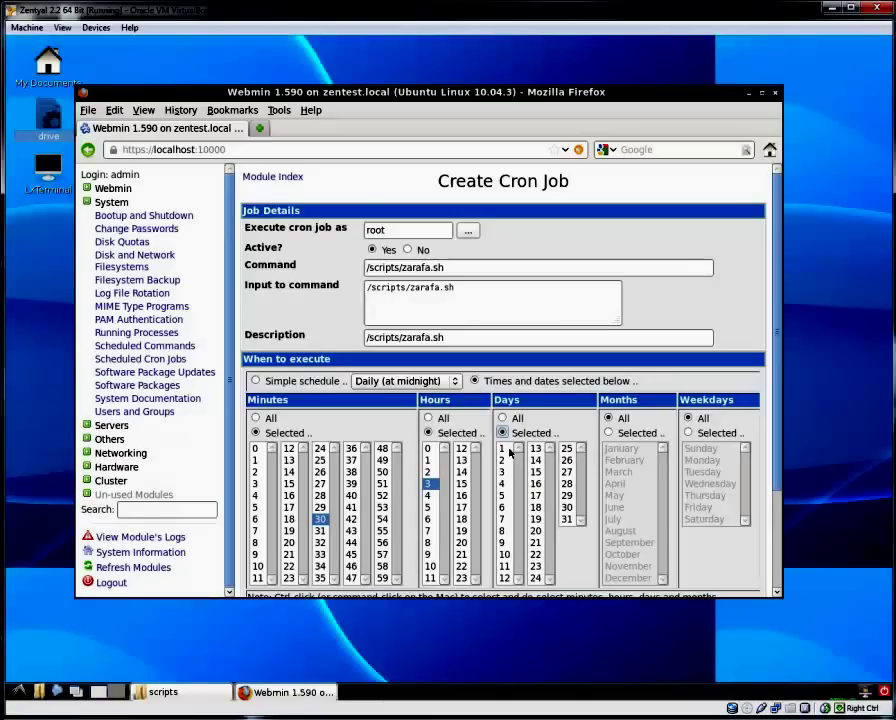
{"action": "left_click", "coordinate": [503, 471]}
{"action": "left_click", "coordinate": [503, 519], "text": "ctrl"}
{"action": "left_click", "coordinate": [536, 531], "text": "ctrl"}
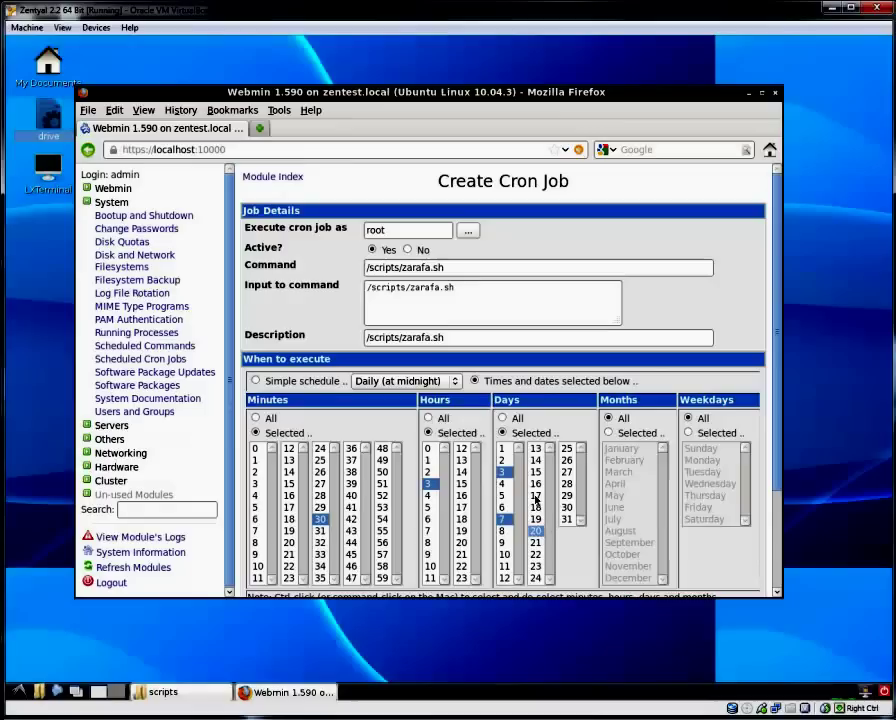
{"action": "left_click", "coordinate": [536, 483], "text": "ctrl"}
{"action": "left_click", "coordinate": [566, 472], "text": "ctrl"}
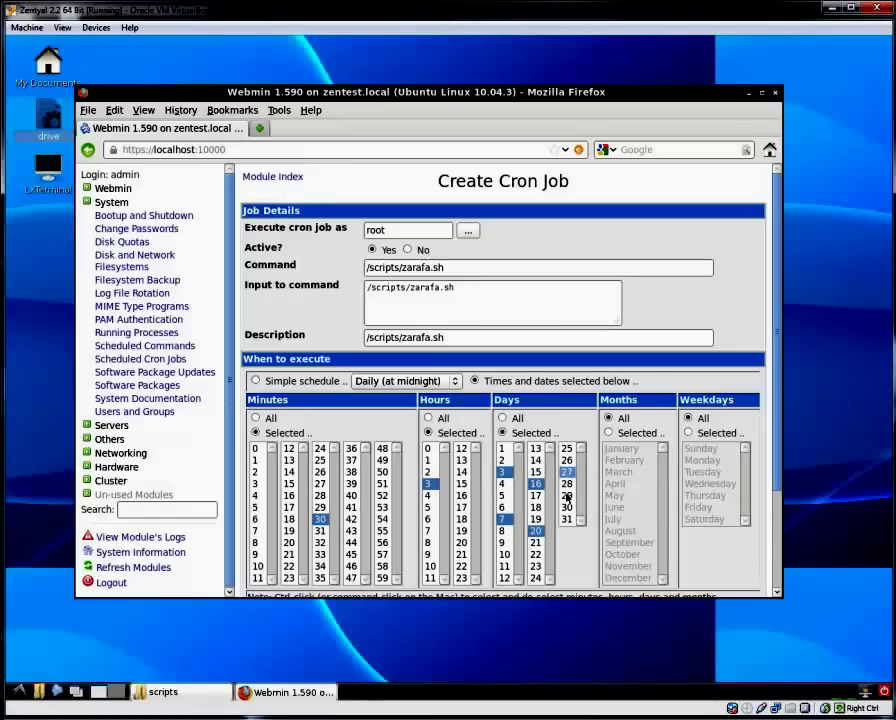
{"action": "left_click", "coordinate": [566, 495], "text": "ctrl"}
{"action": "left_click", "coordinate": [434, 485]}
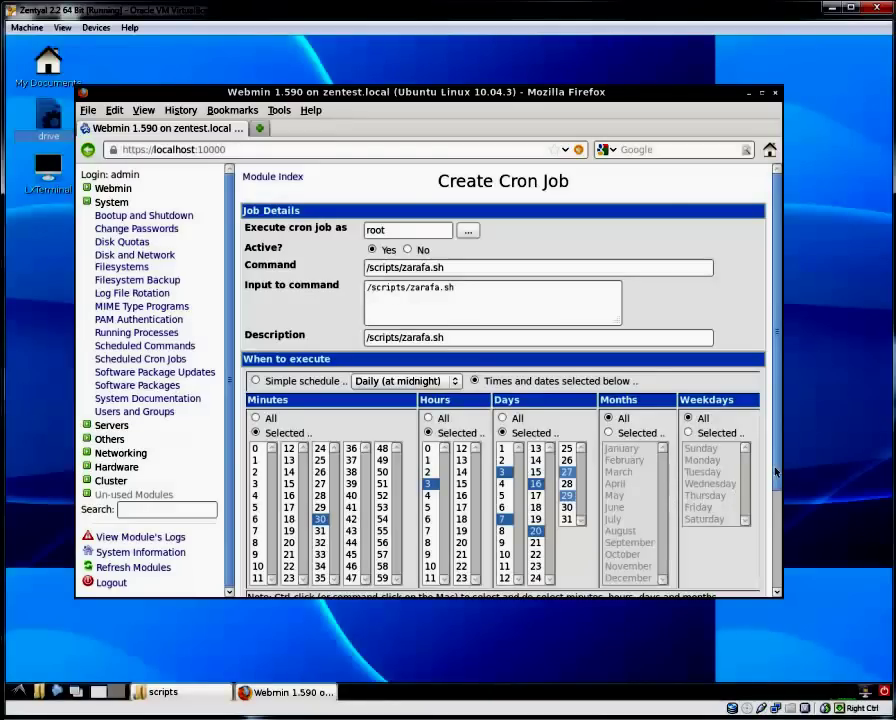
{"action": "left_click_drag", "start_coordinate": [775, 472], "coordinate": [778, 573]}
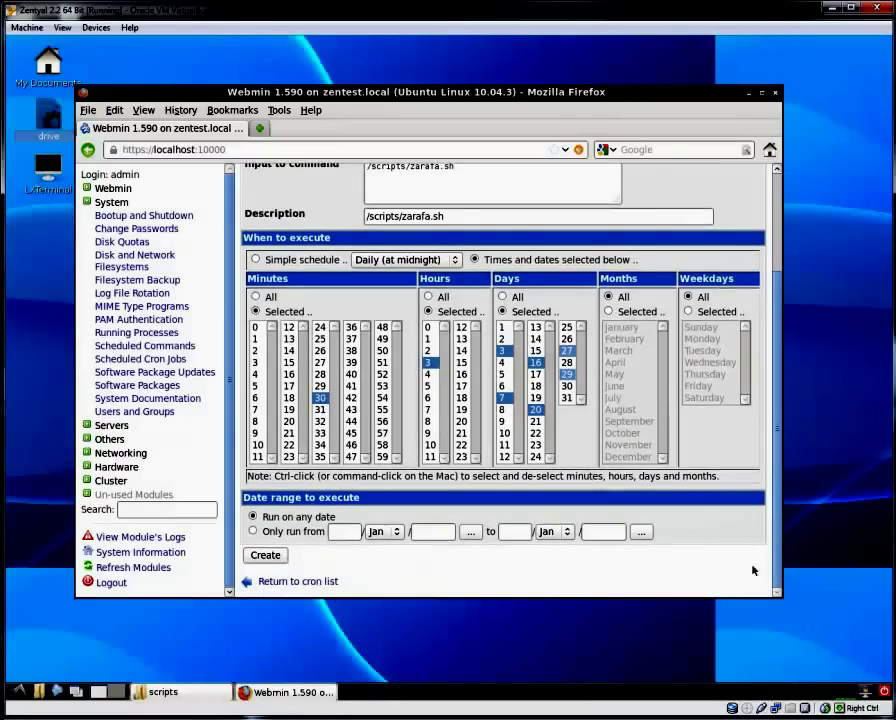
{"action": "left_click", "coordinate": [270, 557]}
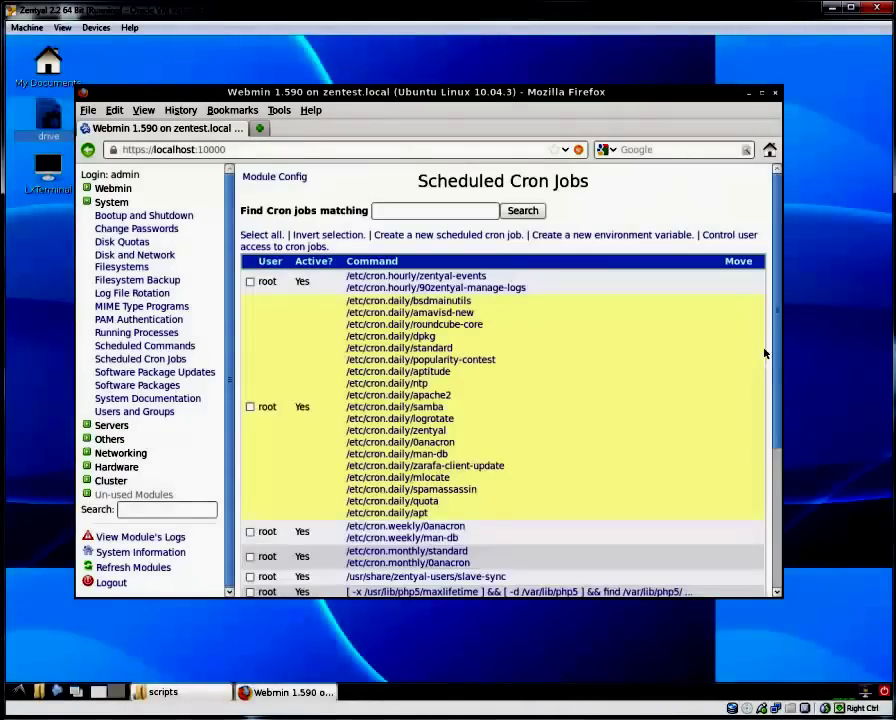
Run the /scripts/zarafa.sh job once immediately, then log out of Webmin.
{"action": "scroll", "coordinate": [768, 352], "scroll_direction": "down", "scroll_amount": 5}
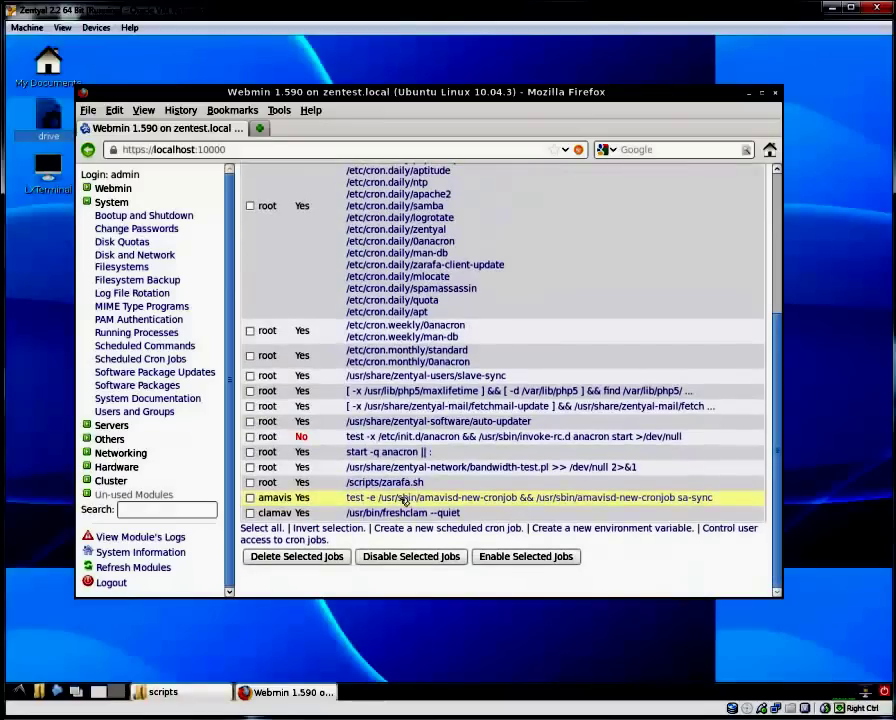
{"action": "left_click", "coordinate": [385, 482]}
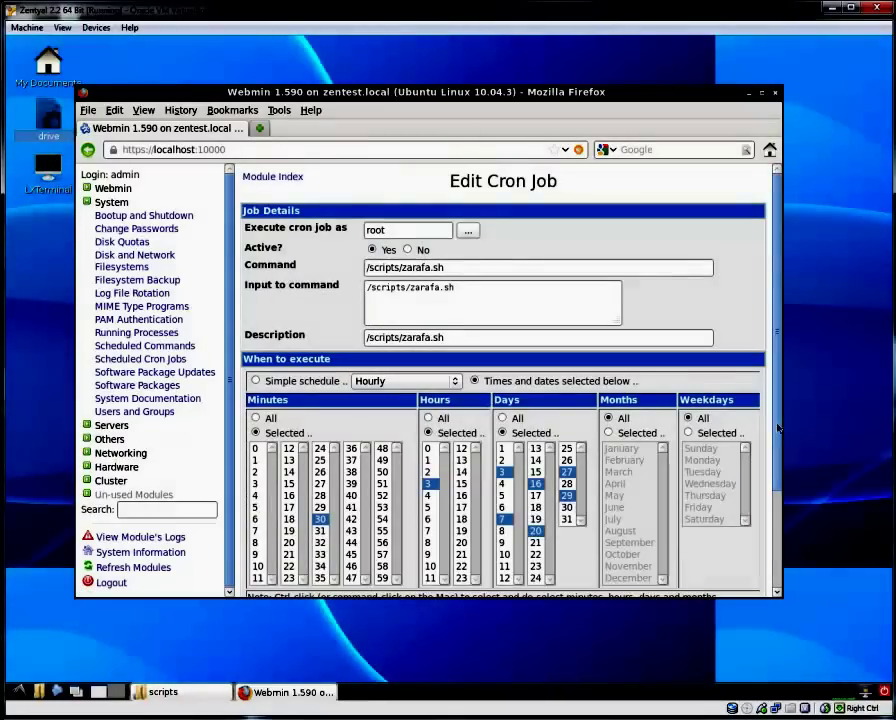
{"action": "scroll", "coordinate": [777, 428], "scroll_direction": "down", "scroll_amount": 3}
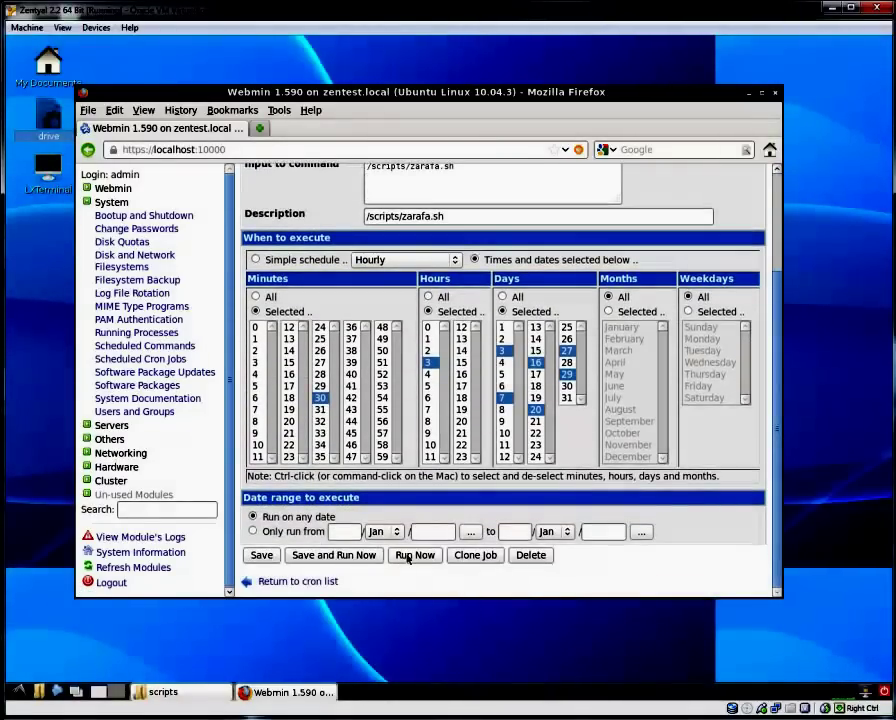
{"action": "left_click", "coordinate": [414, 555]}
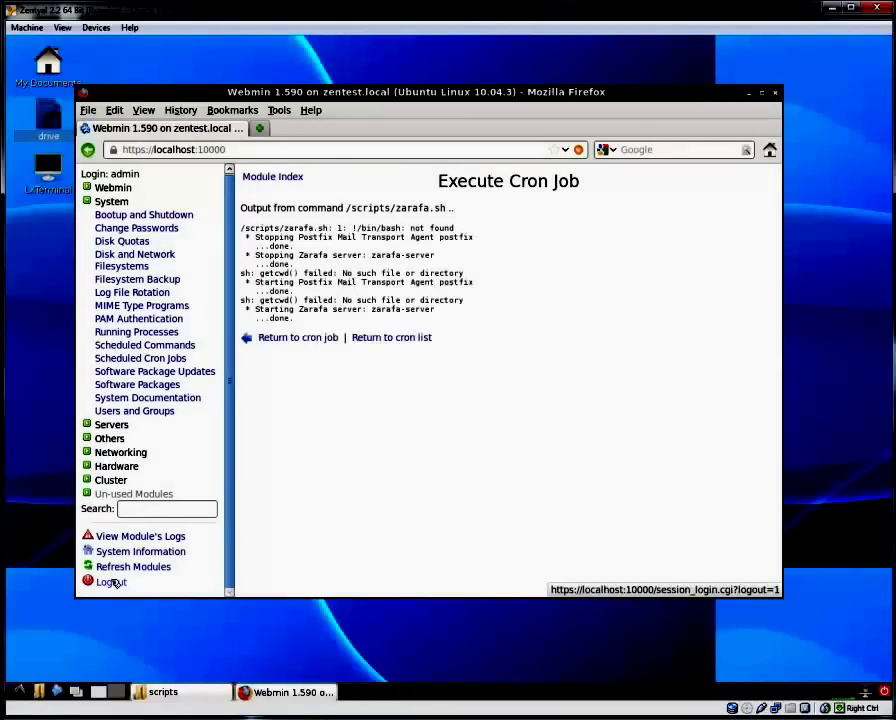
{"action": "left_click", "coordinate": [114, 582]}
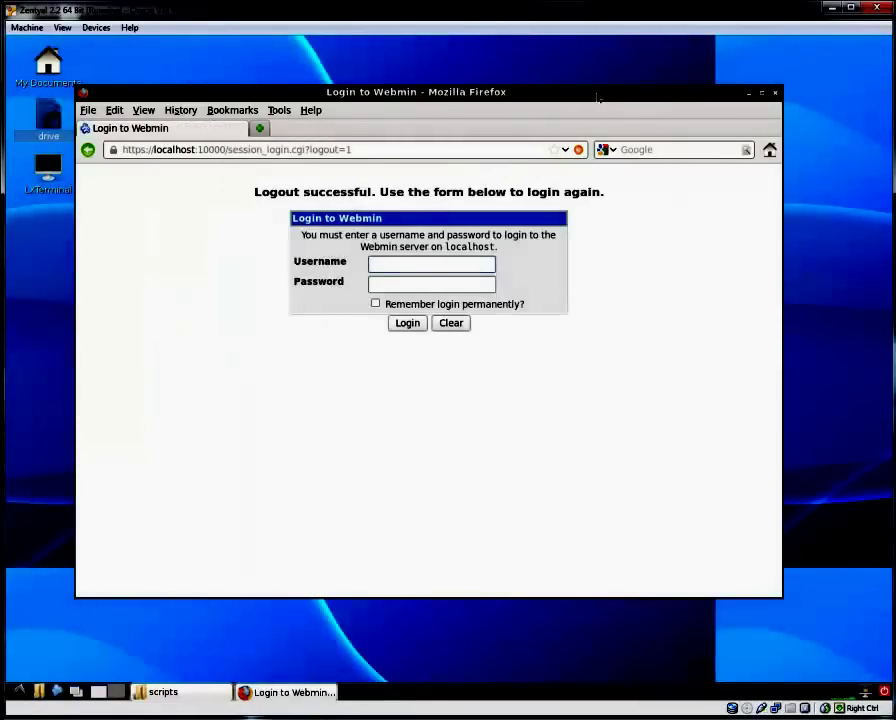
{"action": "left_click_drag", "start_coordinate": [600, 92], "coordinate": [630, 92]}
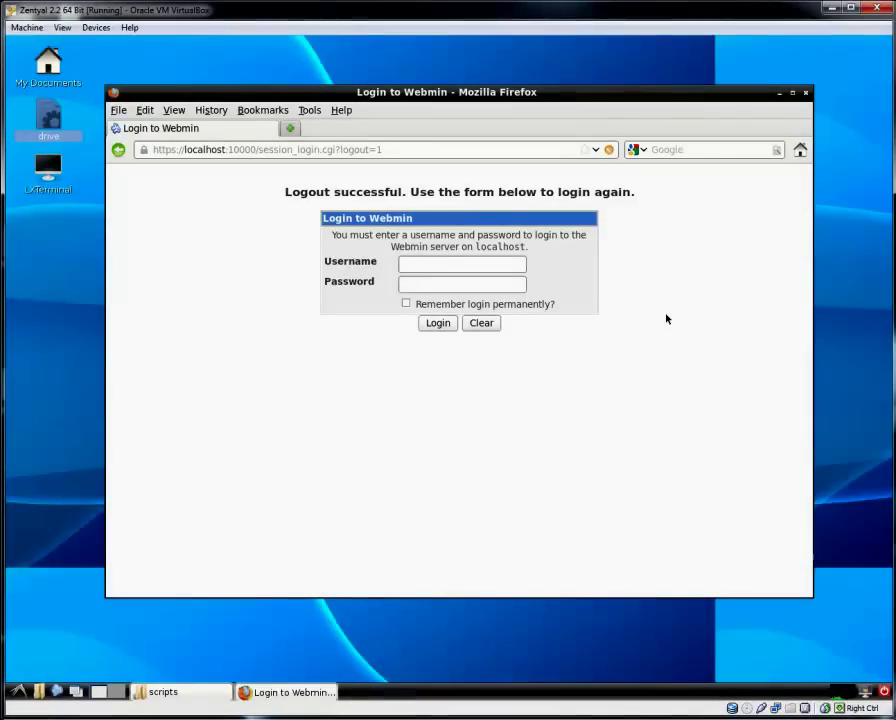
Close the browser and browse /storage1/zarafa, selecting the zarafafile-120903 and zarafasql120903 backups.
{"action": "left_click", "coordinate": [806, 94]}
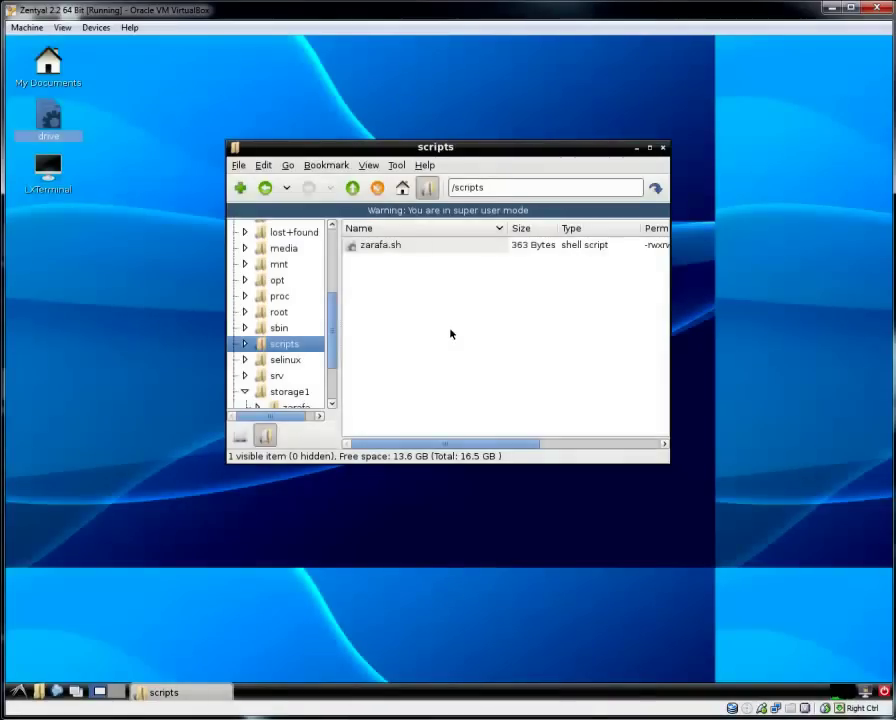
{"action": "left_click", "coordinate": [284, 392]}
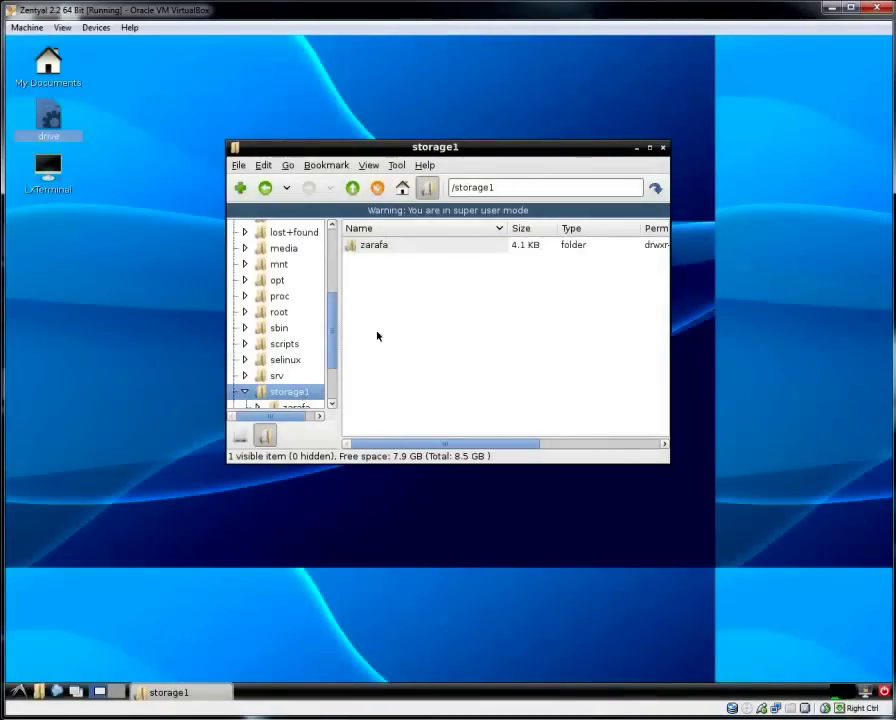
{"action": "left_click", "coordinate": [380, 253]}
{"action": "double_click", "coordinate": [380, 246]}
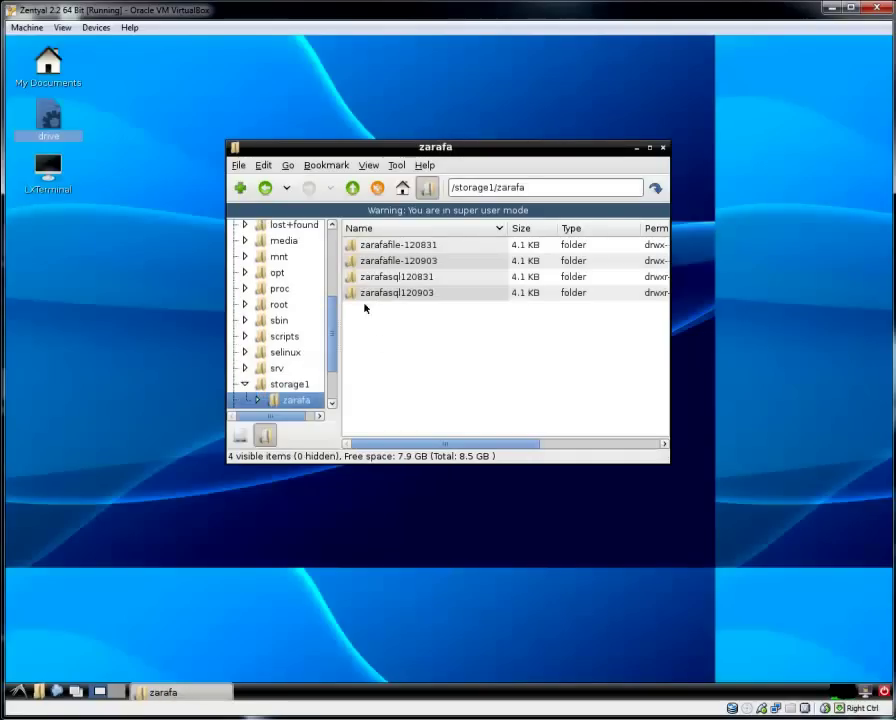
{"action": "left_click", "coordinate": [428, 296]}
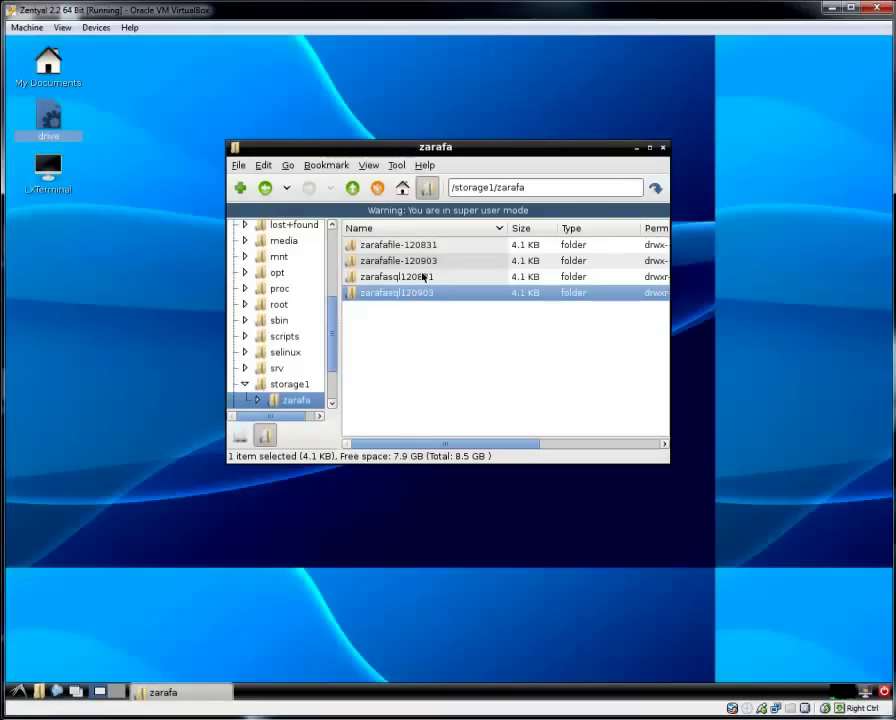
{"action": "left_click", "coordinate": [408, 260]}
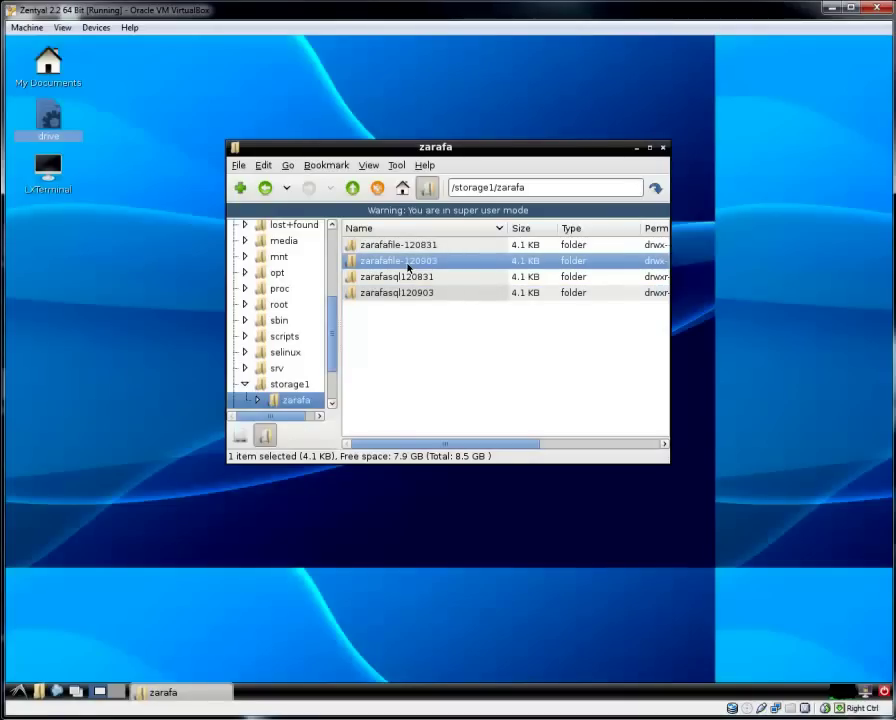
{"action": "left_click", "coordinate": [401, 293]}
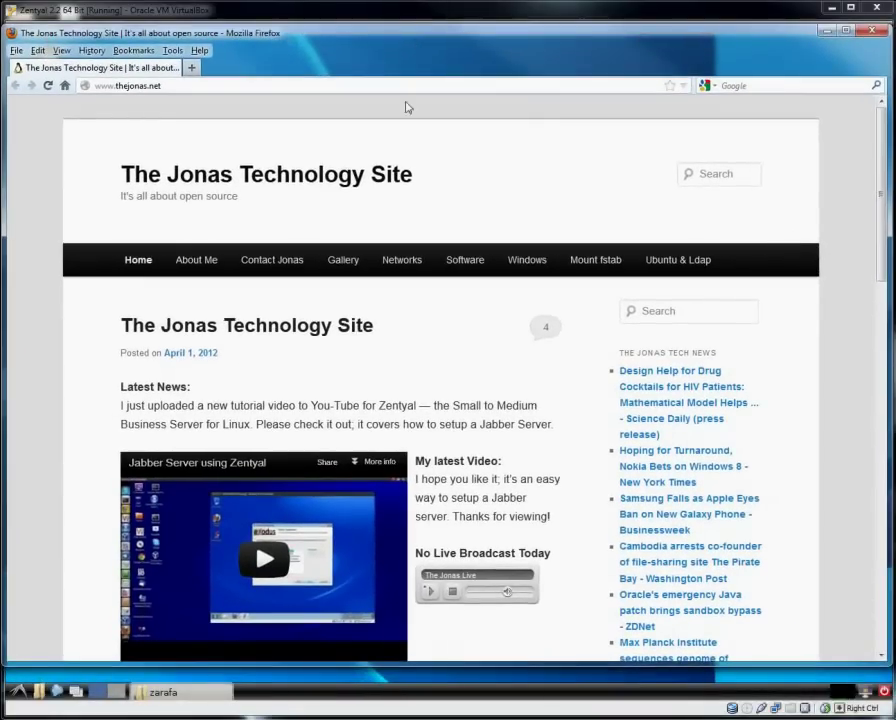
Open the site's Zarafa page from the Software > Zentyal menu.
{"action": "mouse_move", "coordinate": [460, 263]}
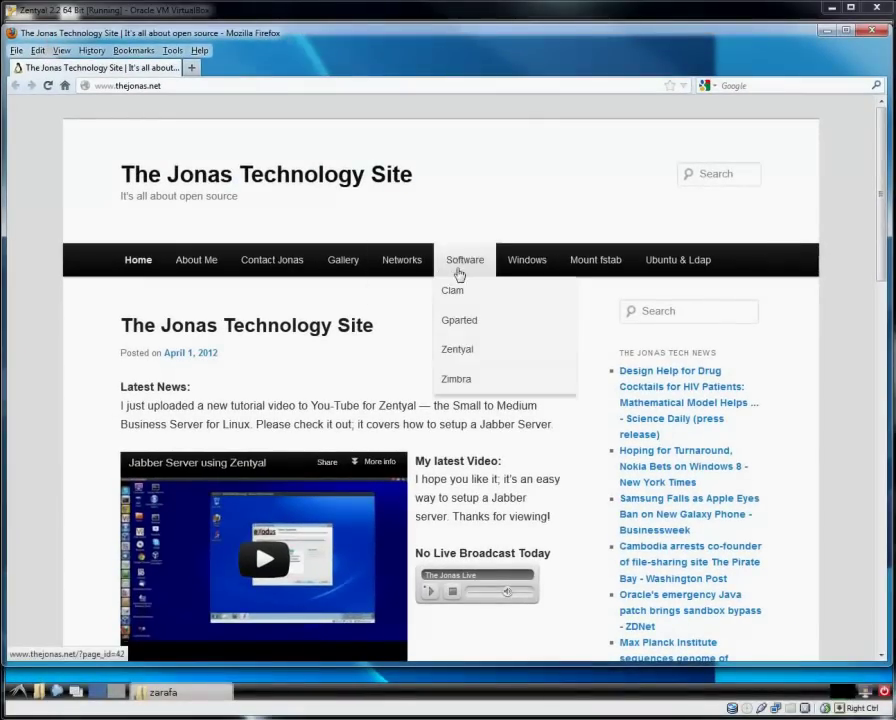
{"action": "mouse_move", "coordinate": [460, 357]}
{"action": "left_click", "coordinate": [603, 357]}
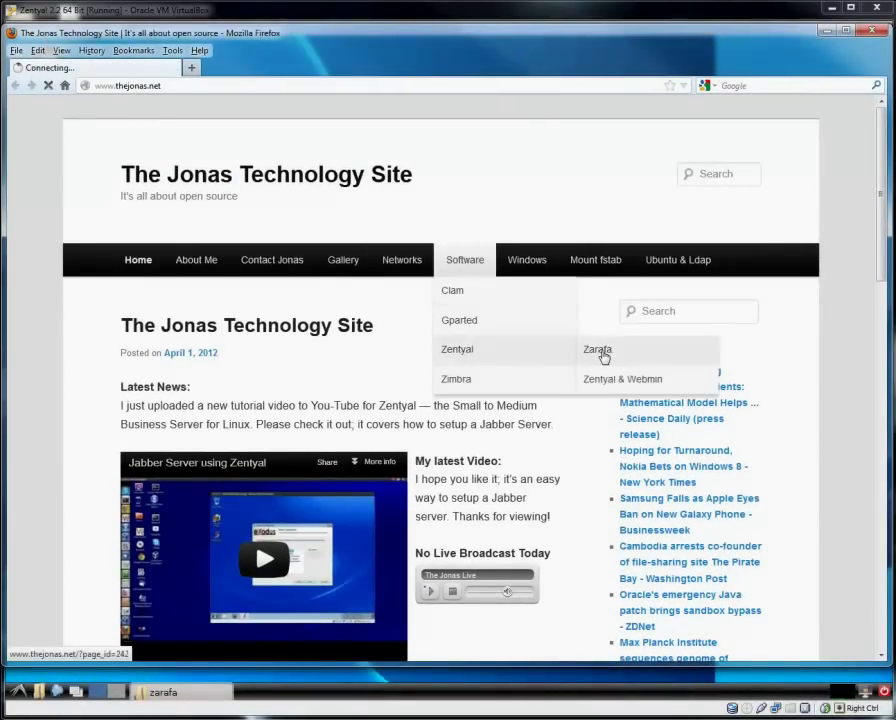
{"action": "scroll", "coordinate": [430, 364], "scroll_direction": "down", "scroll_amount": 5}
{"action": "scroll", "coordinate": [370, 357], "scroll_direction": "up", "scroll_amount": 3}
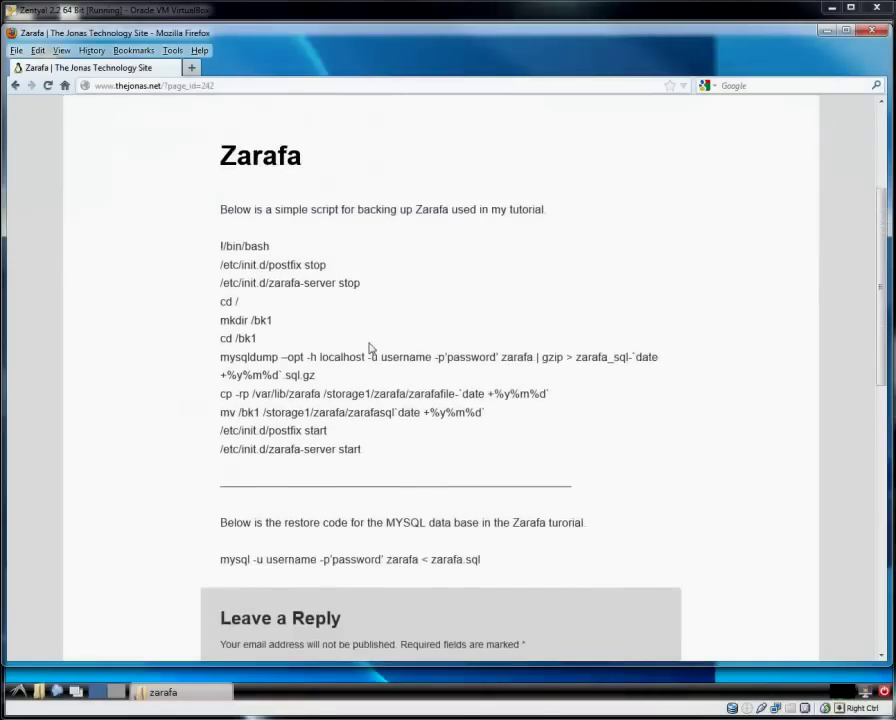
Highlight the backup script and the MySQL restore command, then minimize Firefox.
{"action": "left_click_drag", "start_coordinate": [378, 502], "coordinate": [219, 291]}
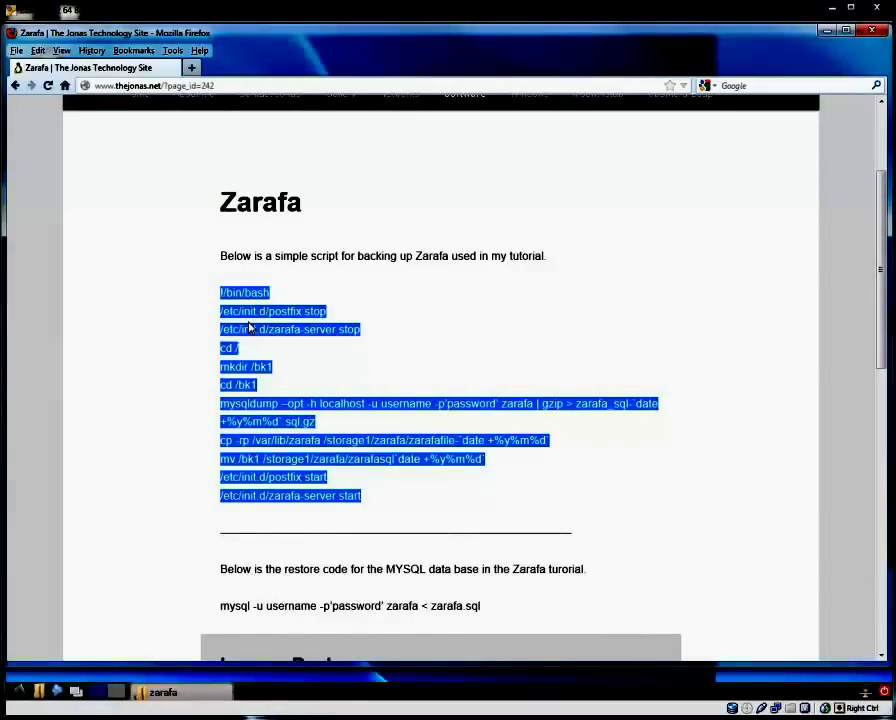
{"action": "left_click", "coordinate": [462, 334]}
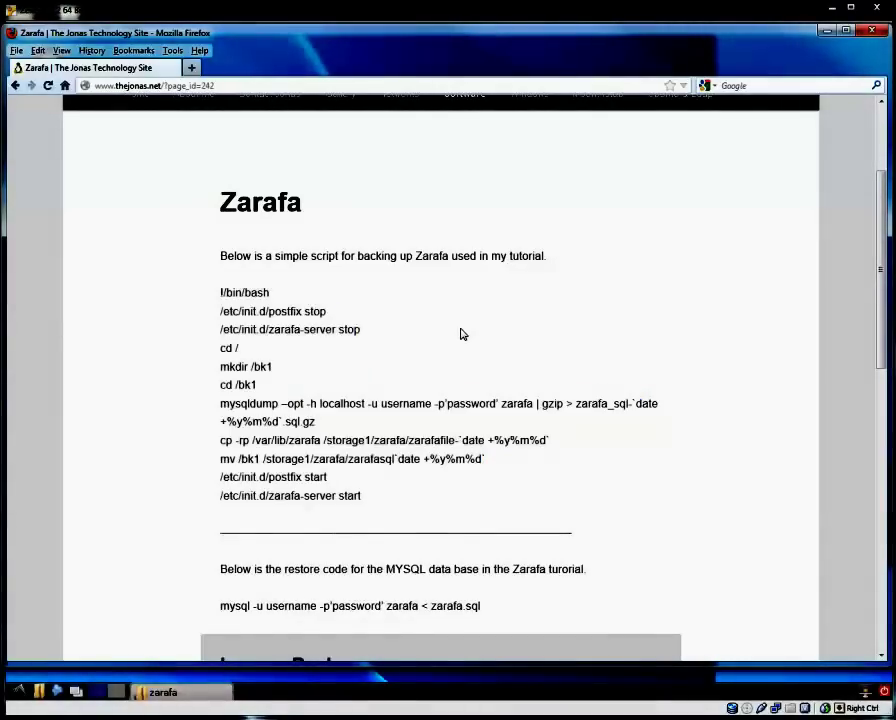
{"action": "scroll", "coordinate": [462, 334], "scroll_direction": "down", "scroll_amount": 2}
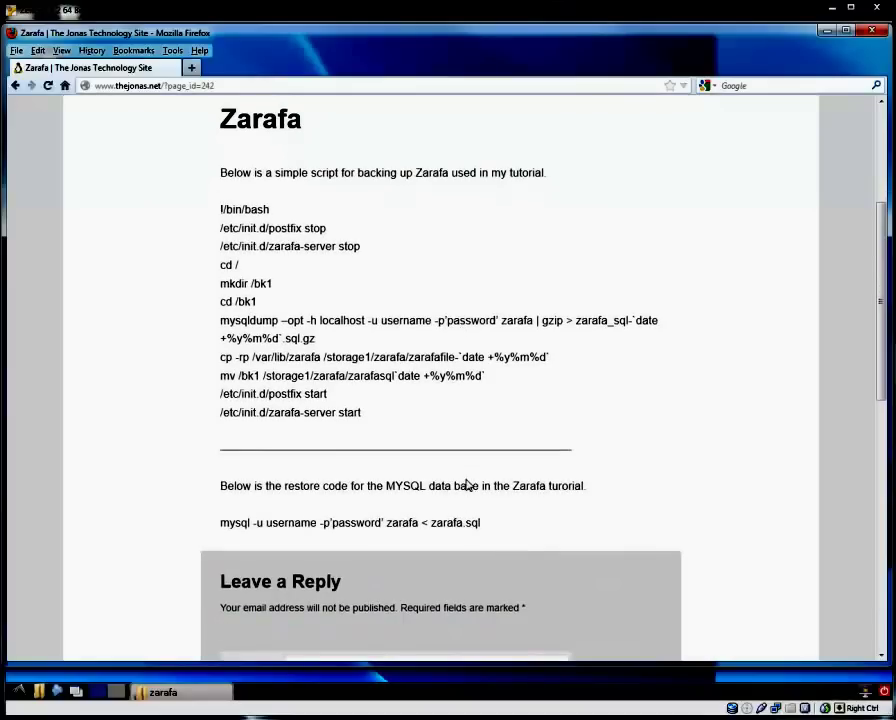
{"action": "left_click_drag", "start_coordinate": [485, 522], "coordinate": [220, 528]}
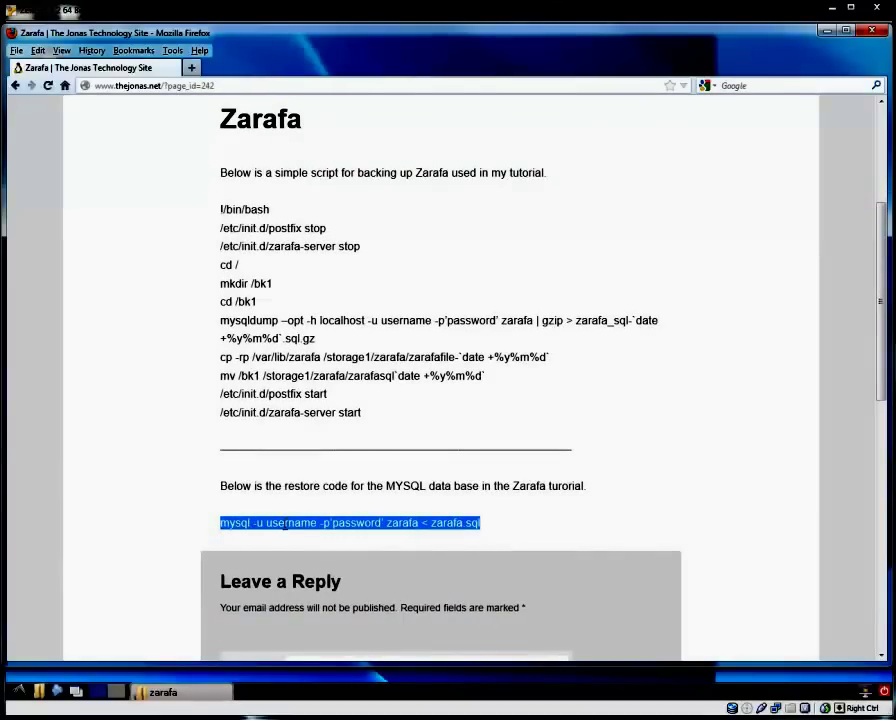
{"action": "left_click", "coordinate": [542, 522]}
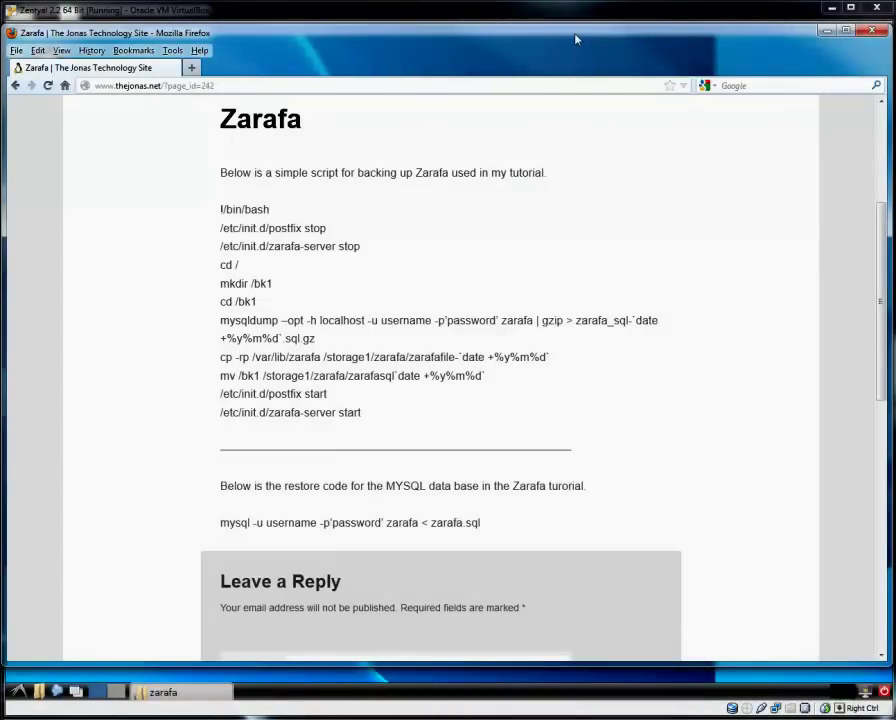
{"action": "key", "text": "super+Down"}
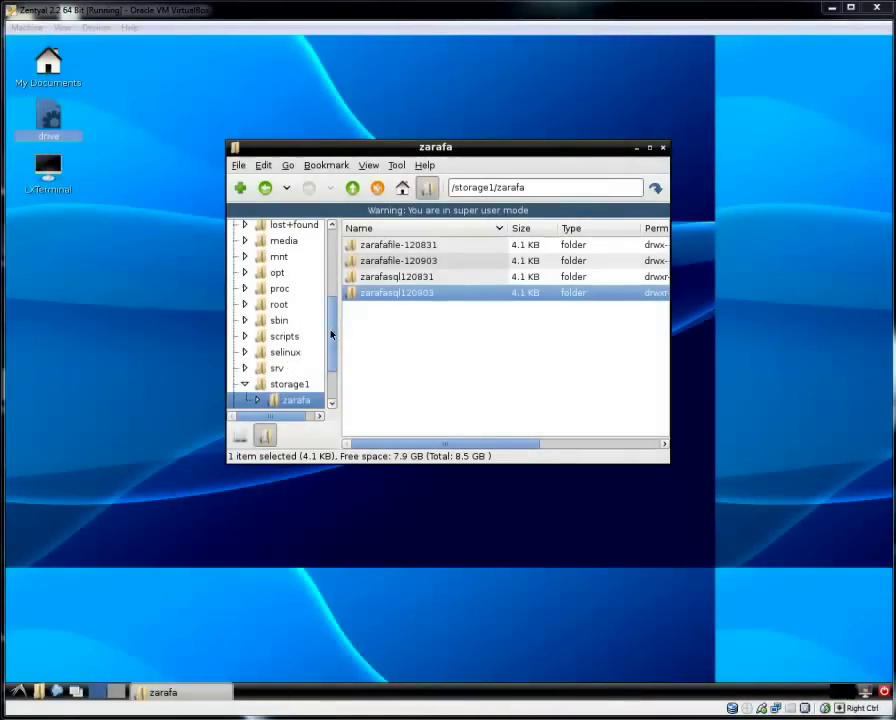
Open /scripts and check zarafa.sh's permissions in its Properties, closing without changes.
{"action": "mouse_move", "coordinate": [331, 334]}
{"action": "left_mouse_down"}
{"action": "mouse_move", "coordinate": [334, 292]}
{"action": "mouse_move", "coordinate": [331, 330]}
{"action": "left_mouse_up"}
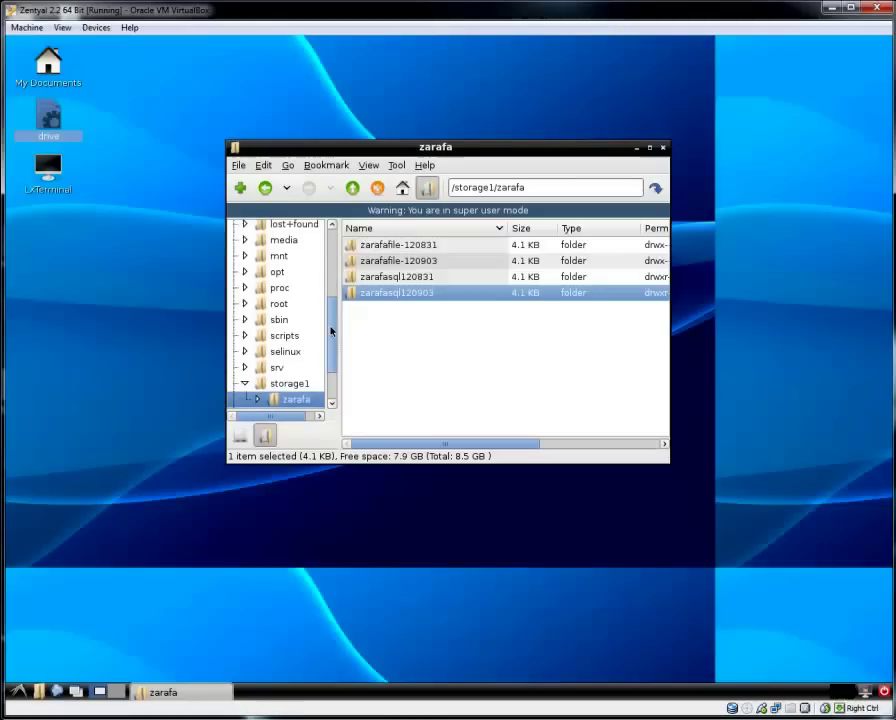
{"action": "left_click", "coordinate": [289, 336]}
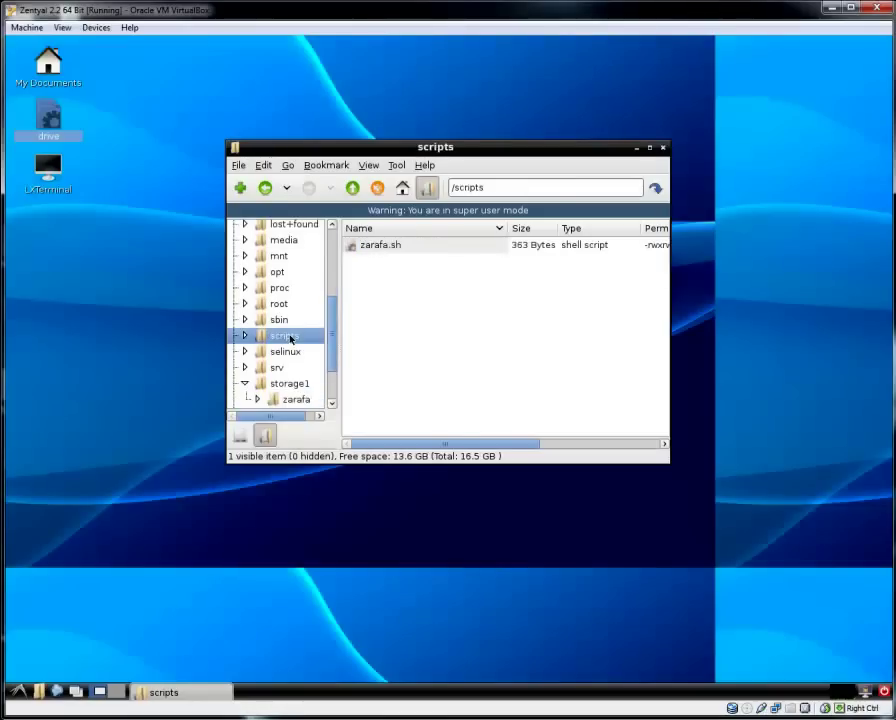
{"action": "right_click", "coordinate": [383, 248]}
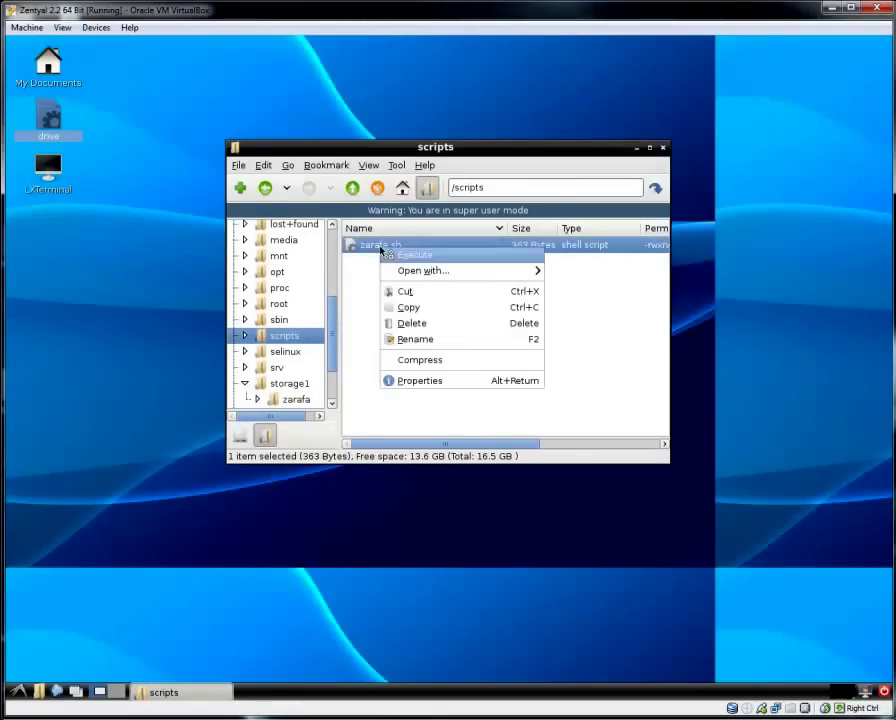
{"action": "left_click", "coordinate": [414, 381]}
{"action": "left_click", "coordinate": [365, 214]}
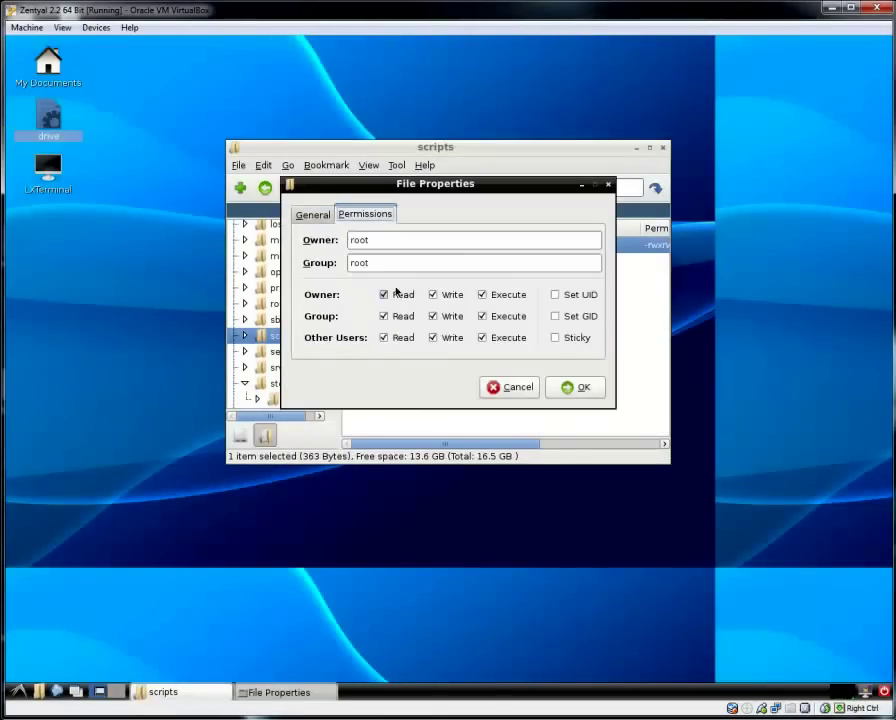
{"action": "left_click", "coordinate": [529, 387]}
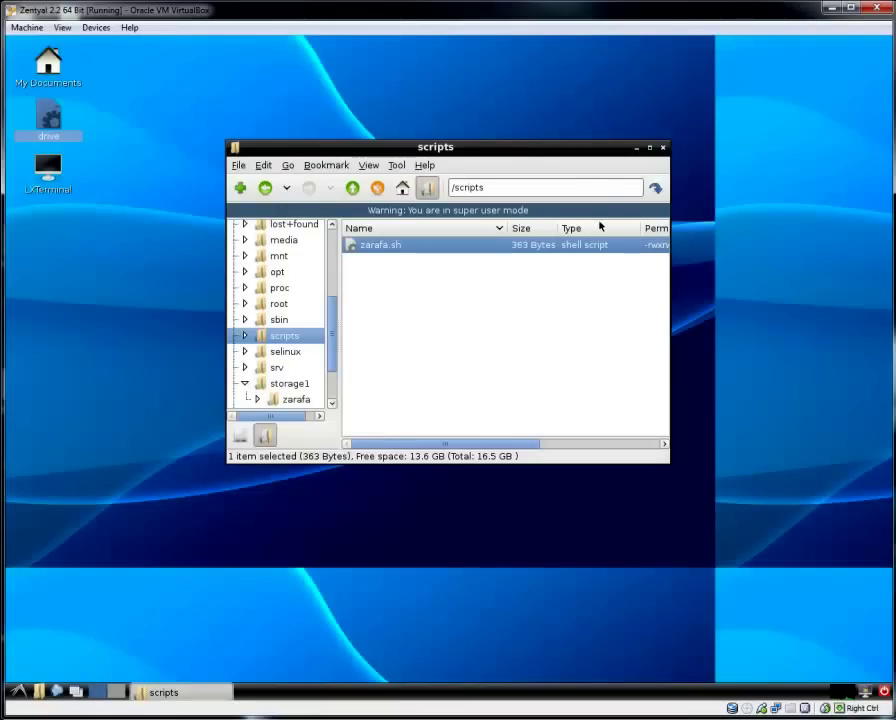
{"action": "left_click_drag", "start_coordinate": [619, 155], "coordinate": [608, 150]}
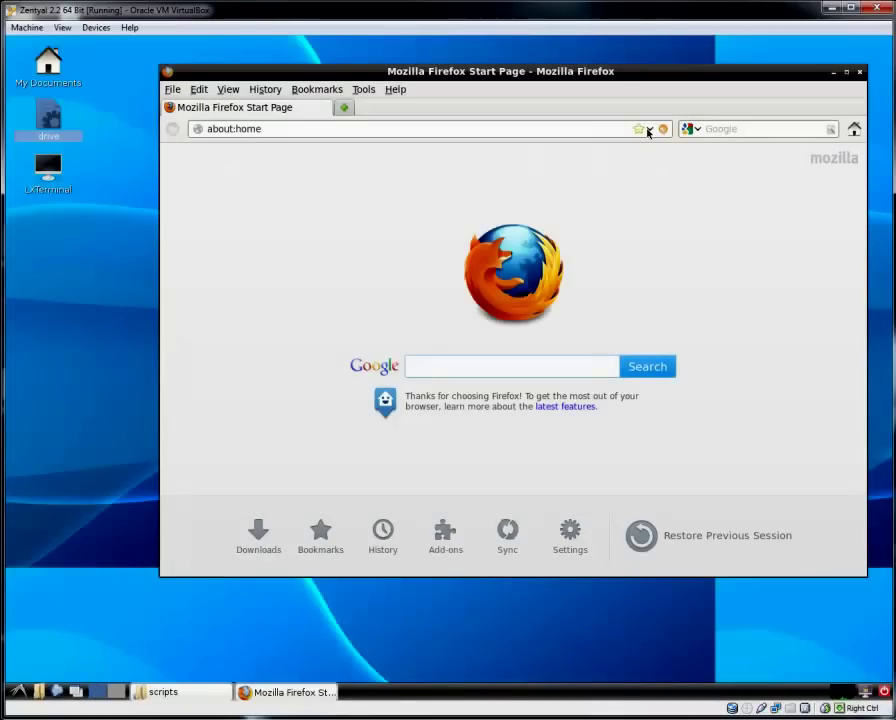
{"action": "left_click", "coordinate": [648, 131]}
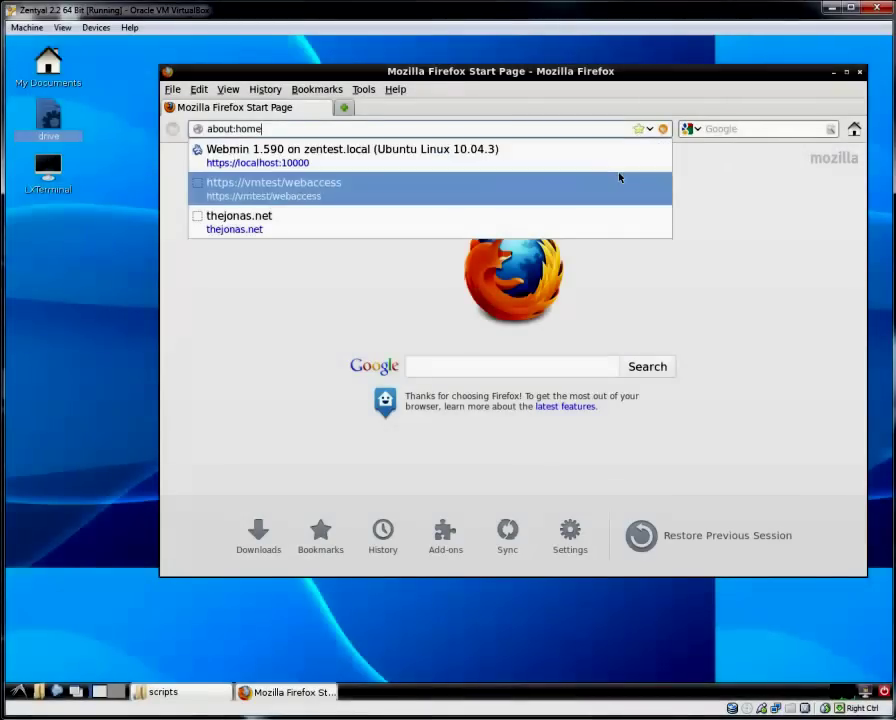
{"action": "left_click", "coordinate": [619, 179]}
{"action": "left_click", "coordinate": [501, 328]}
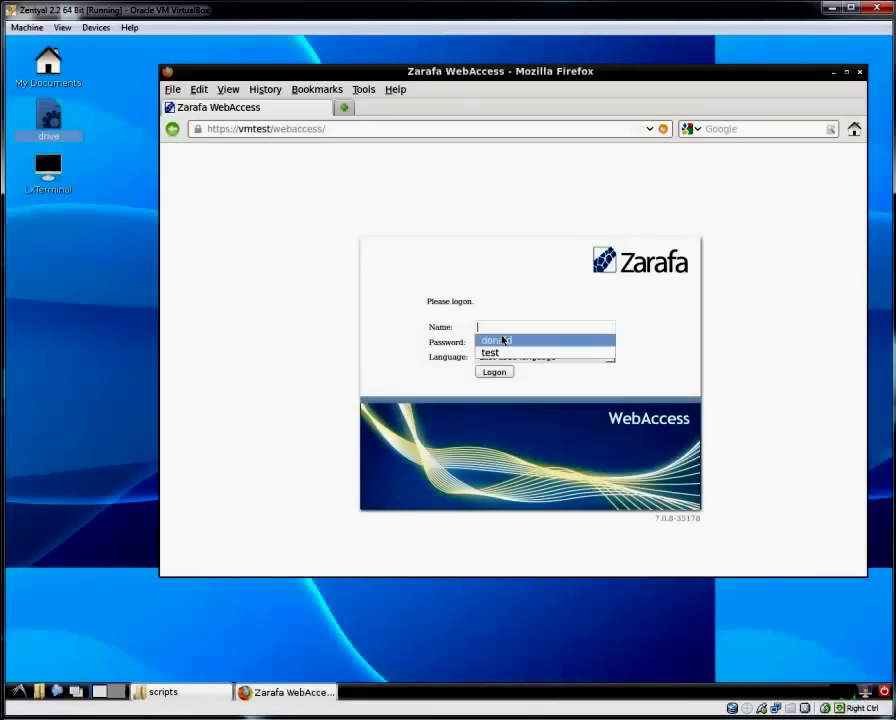
{"action": "left_click", "coordinate": [506, 340]}
{"action": "type", "text": "*"}
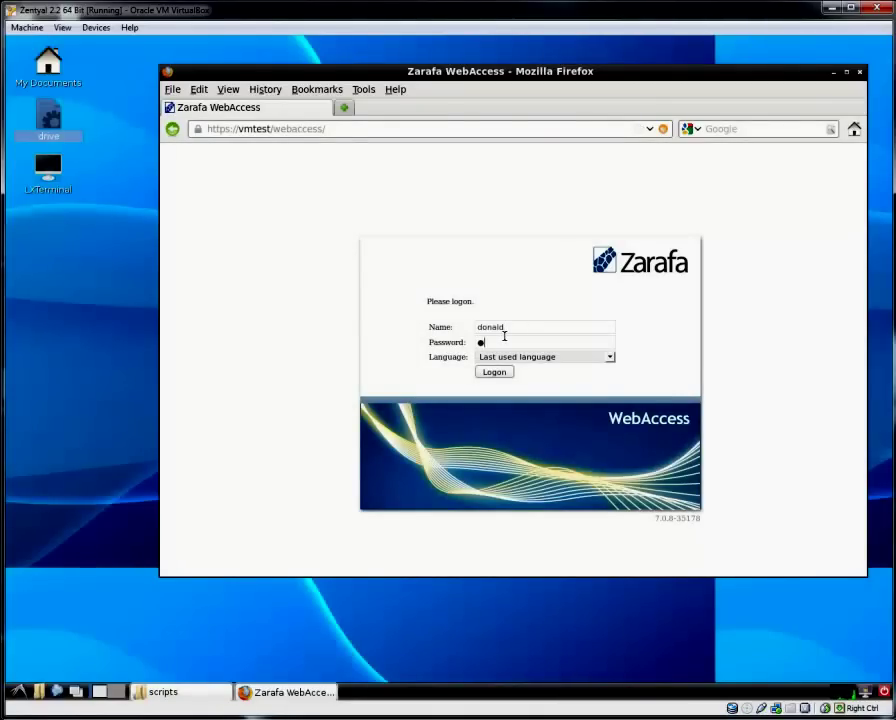
{"action": "type", "text": "******"}
{"action": "key", "text": "Return"}
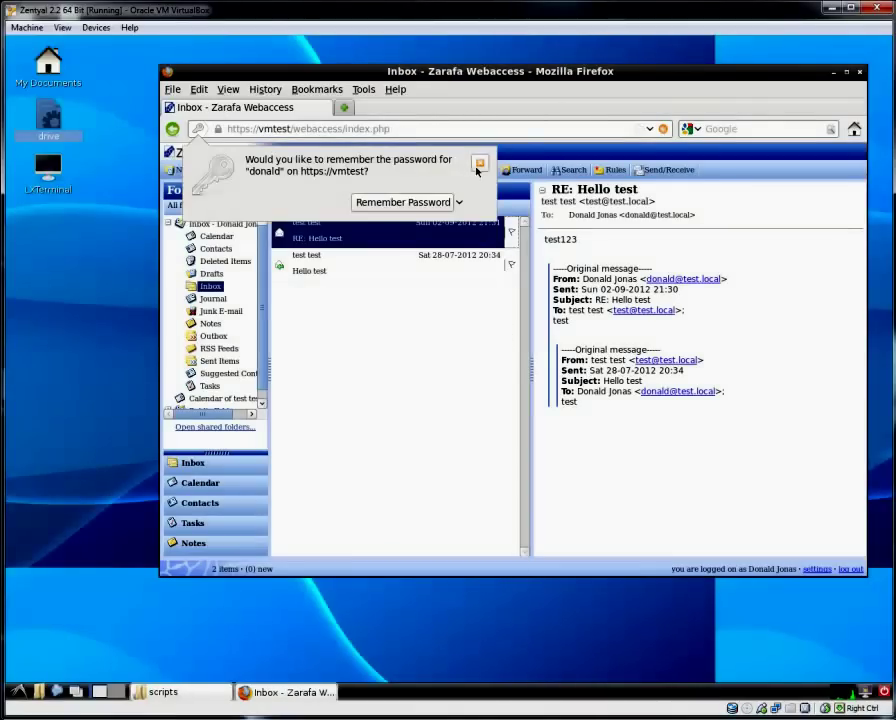
{"action": "left_click", "coordinate": [479, 164]}
Delete both Inbox messages, then permanently purge both from Deleted Items.
{"action": "left_click", "coordinate": [214, 171]}
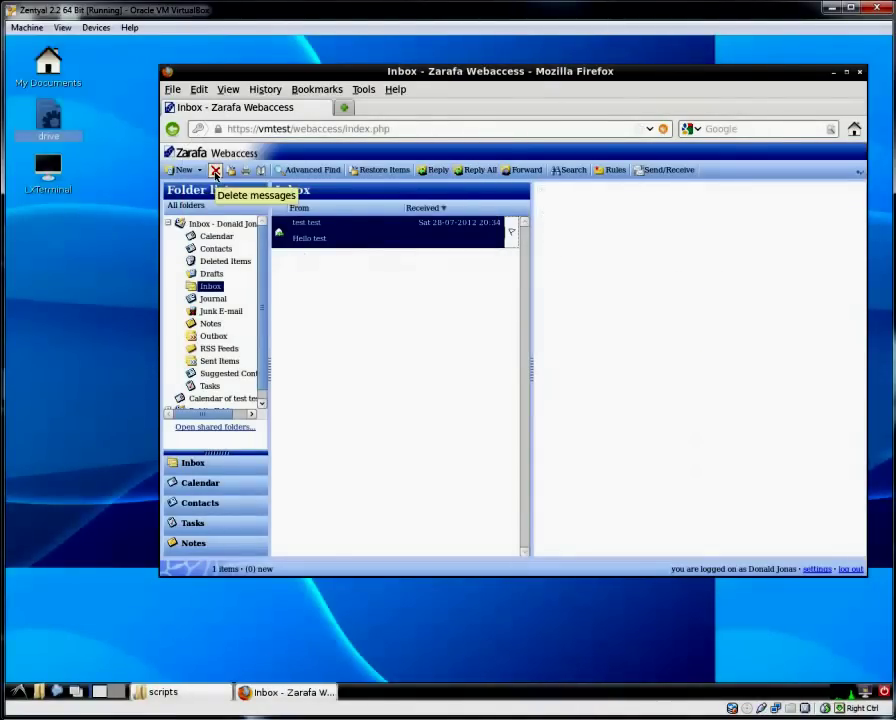
{"action": "left_click", "coordinate": [214, 171]}
{"action": "left_click", "coordinate": [216, 264]}
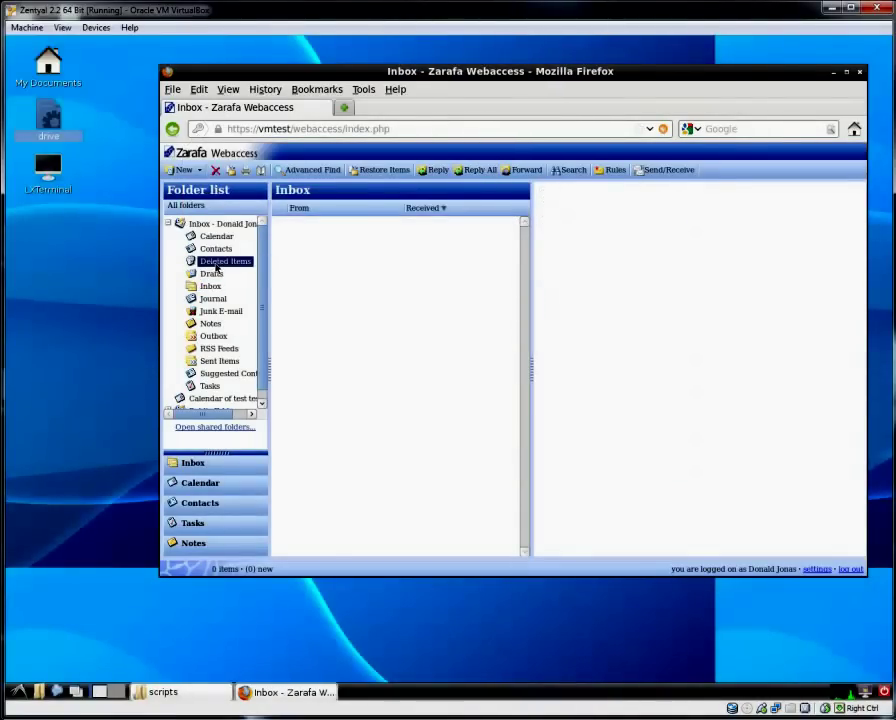
{"action": "left_click", "coordinate": [290, 237]}
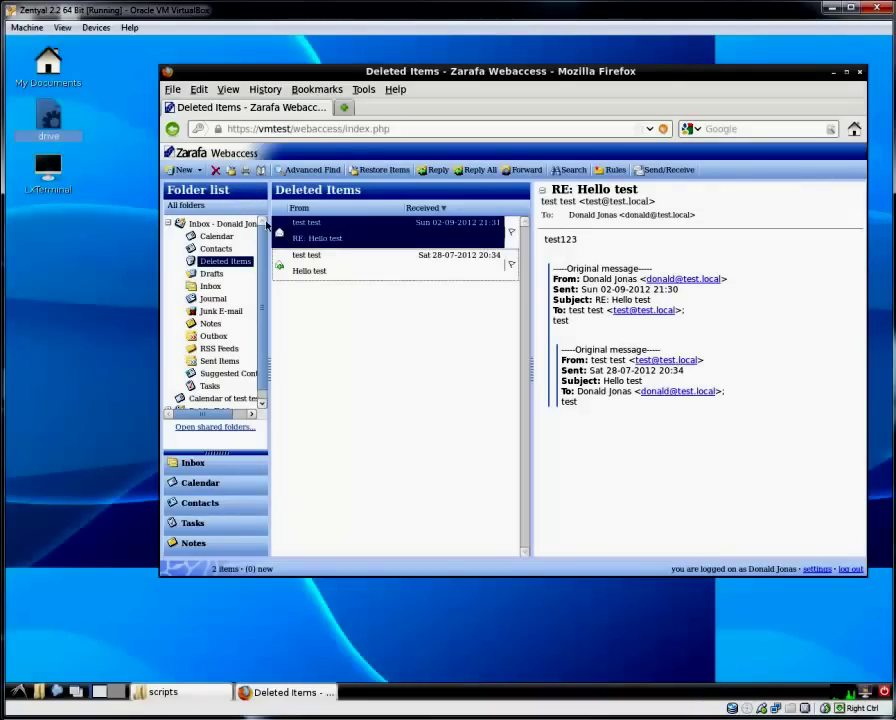
{"action": "key", "text": "Delete"}
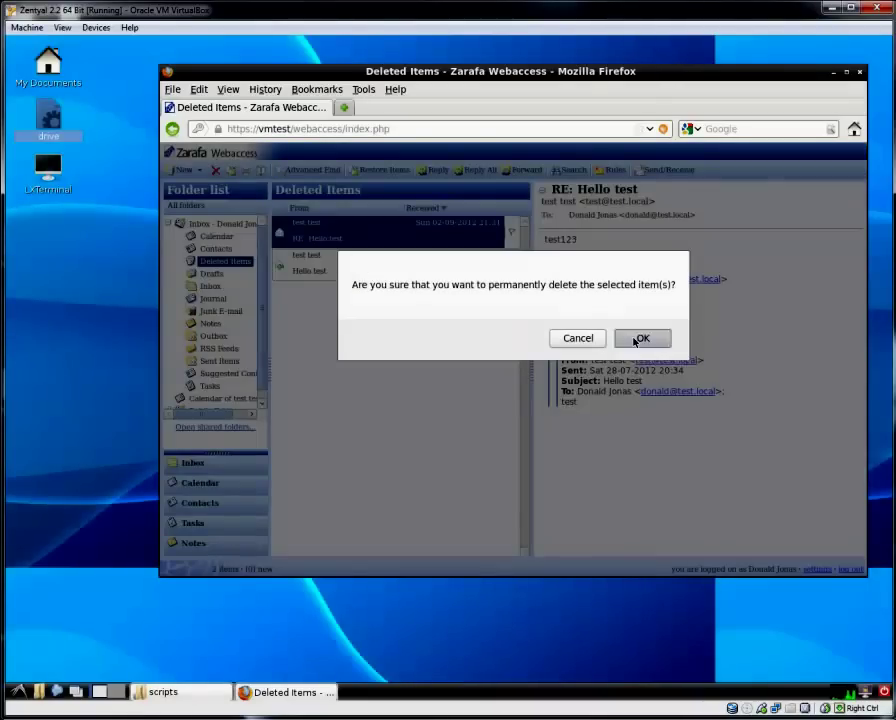
{"action": "left_click", "coordinate": [641, 337]}
{"action": "left_click", "coordinate": [216, 172]}
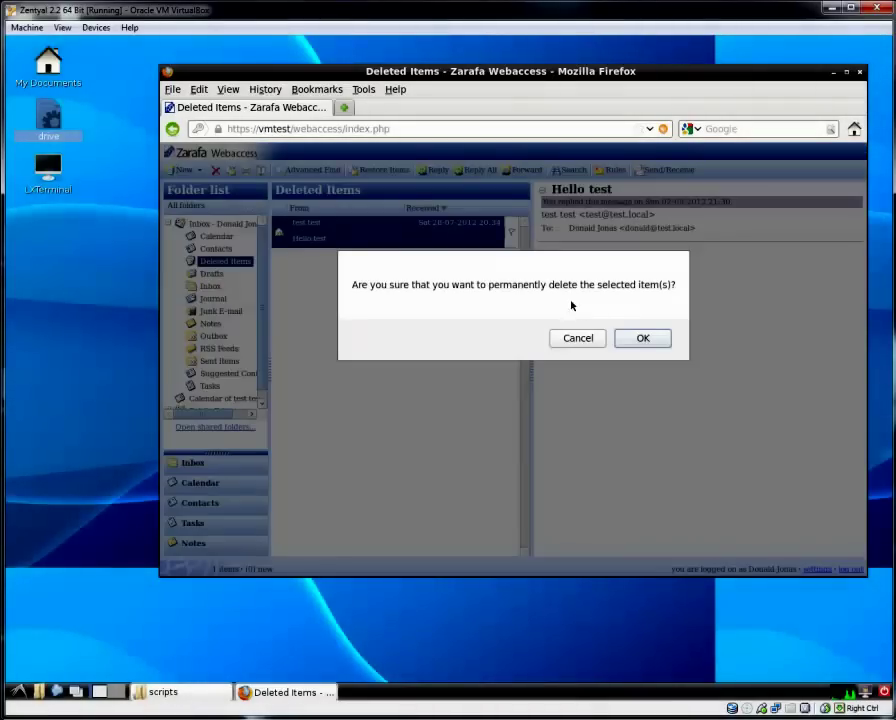
{"action": "left_click", "coordinate": [641, 338]}
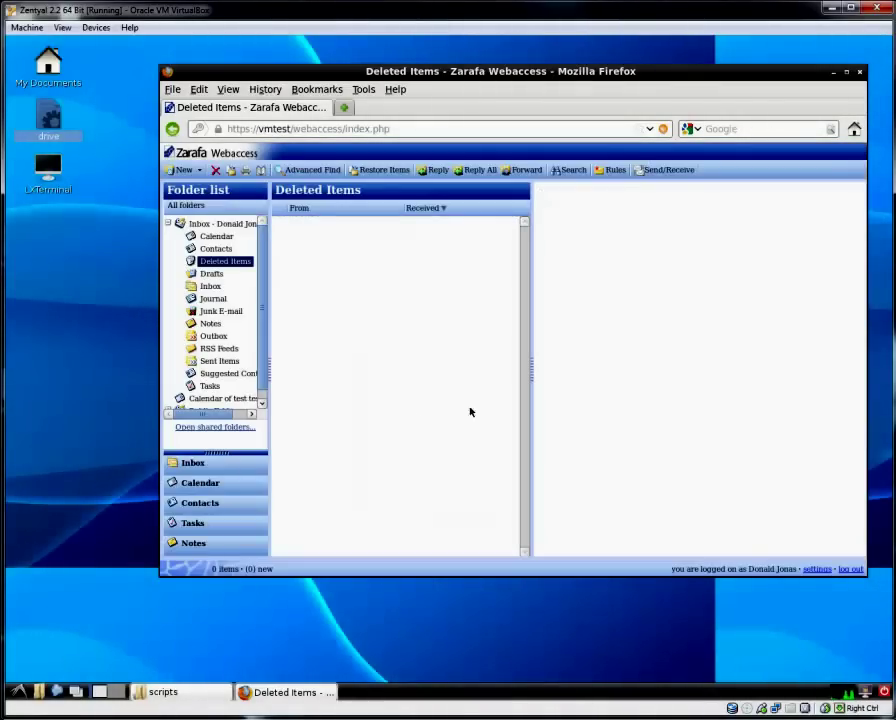
Delete the test2, test1 and test appointments from the 27–31 August calendar week.
{"action": "left_click", "coordinate": [236, 482]}
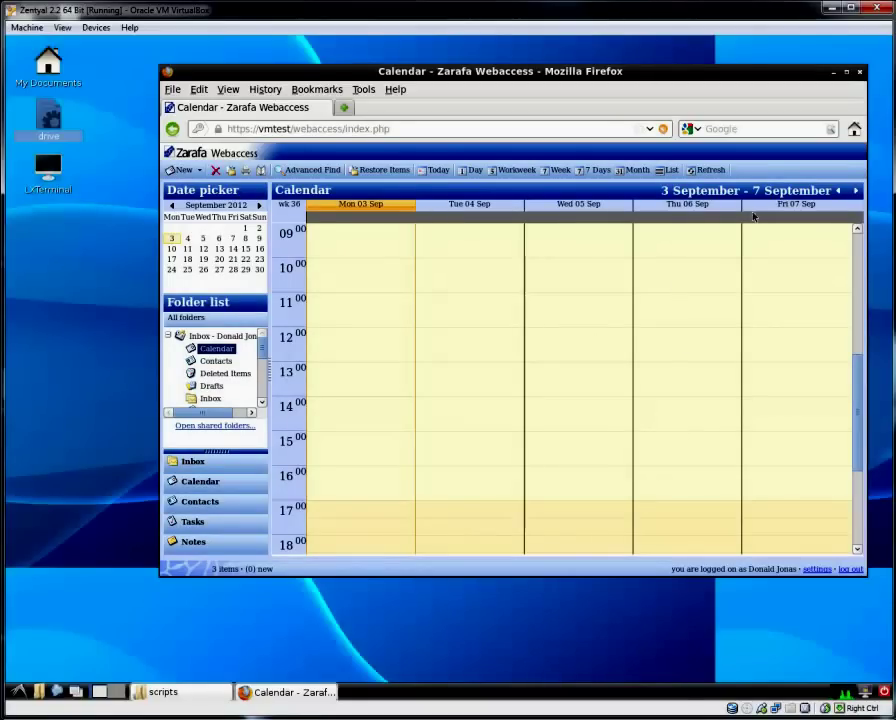
{"action": "left_click", "coordinate": [838, 190]}
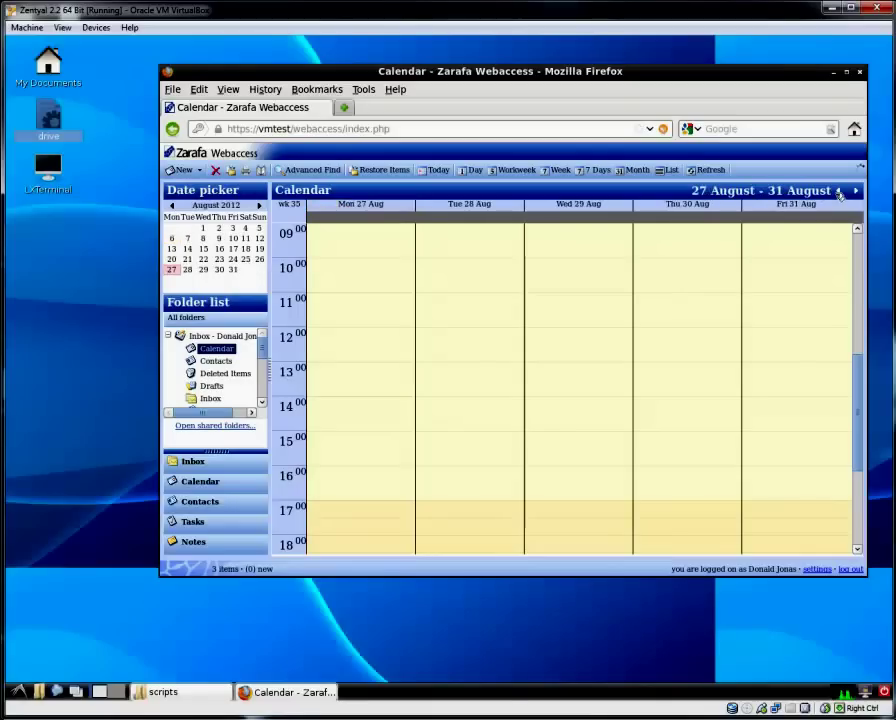
{"action": "right_click", "coordinate": [795, 314]}
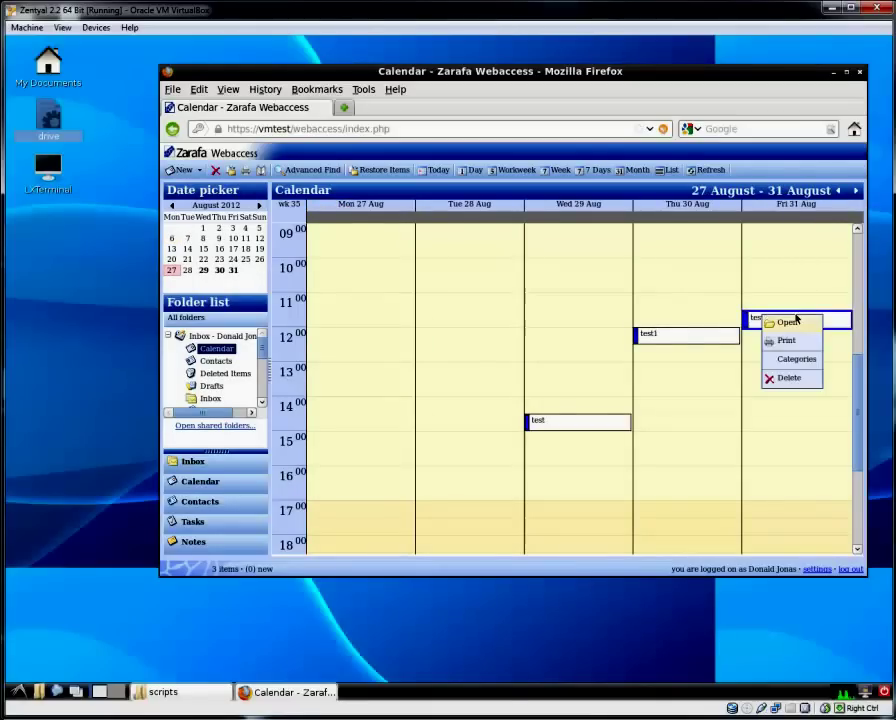
{"action": "left_click", "coordinate": [791, 377]}
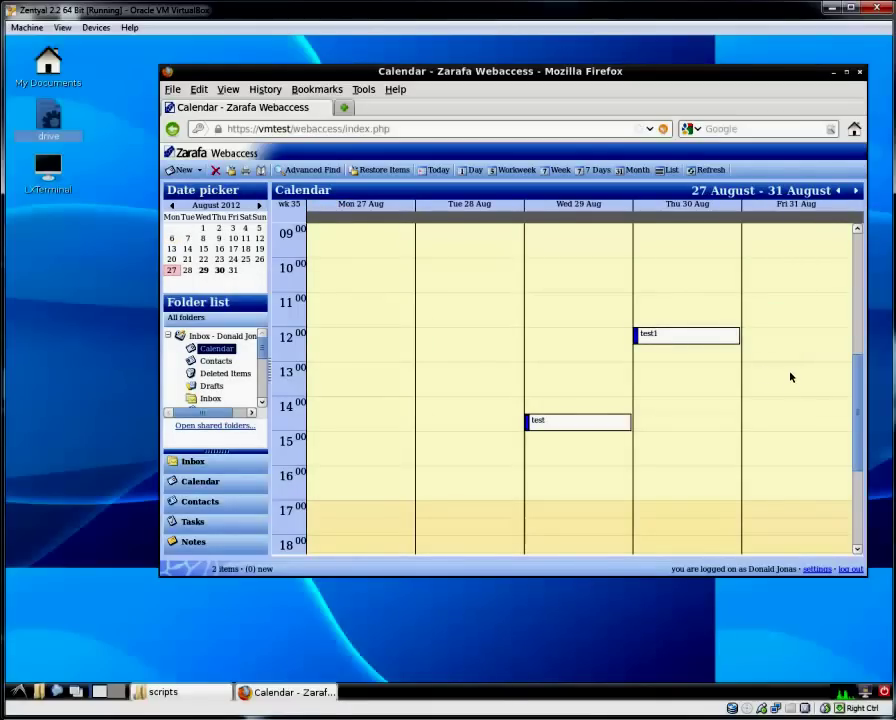
{"action": "right_click", "coordinate": [713, 340]}
{"action": "left_click", "coordinate": [735, 399]}
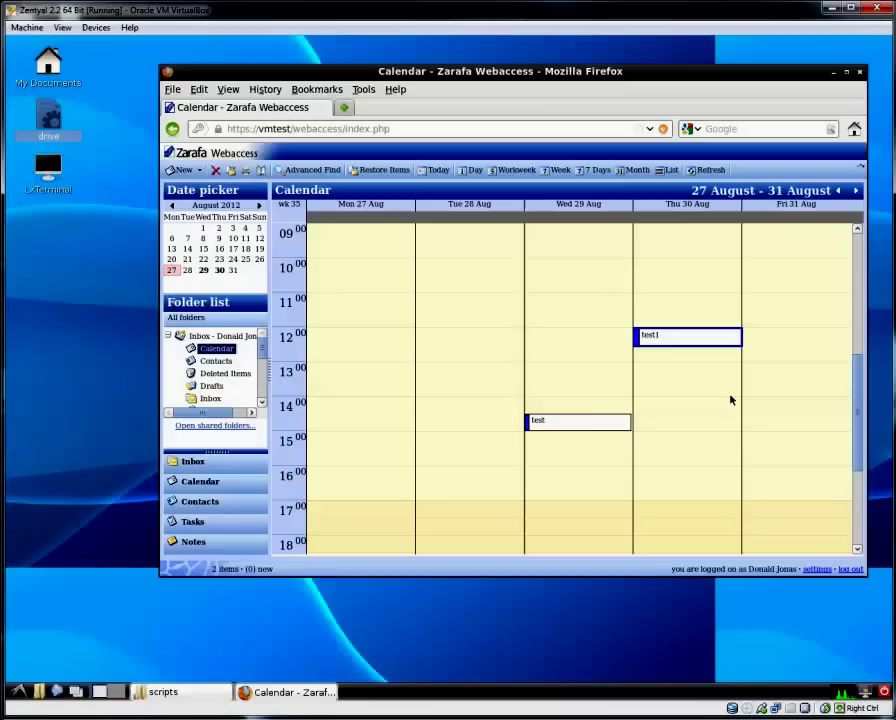
{"action": "right_click", "coordinate": [603, 419]}
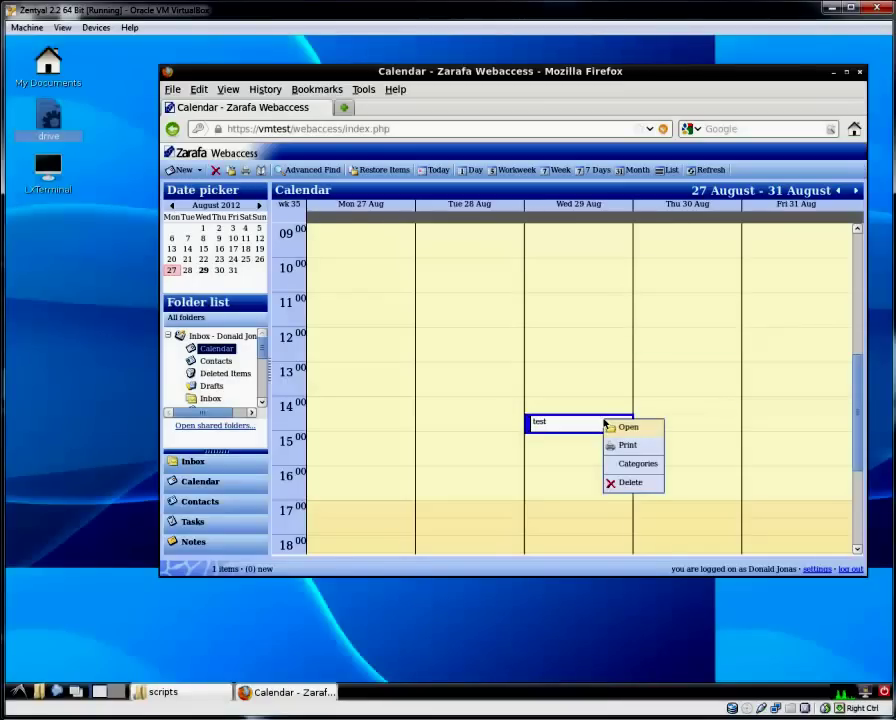
{"action": "left_click", "coordinate": [633, 482]}
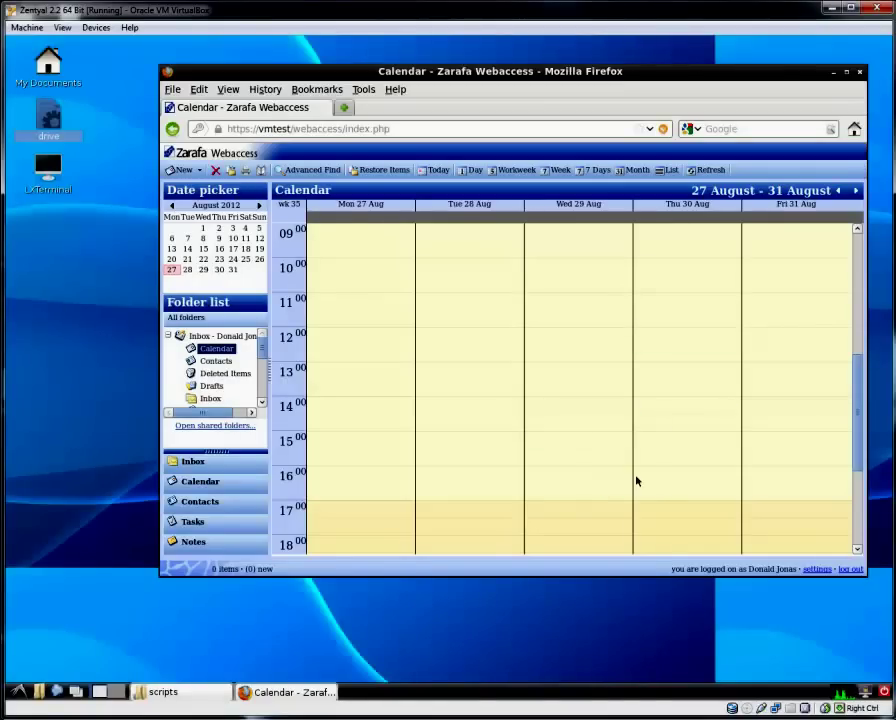
Log out and log back in as the other saved user with their password.
{"action": "left_click", "coordinate": [850, 569]}
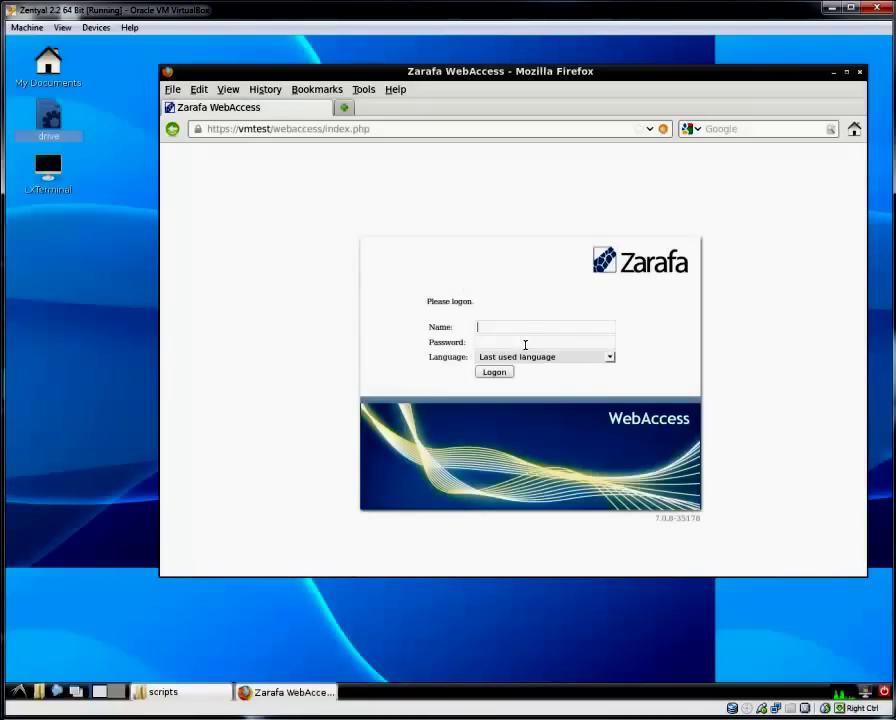
{"action": "left_click", "coordinate": [523, 331]}
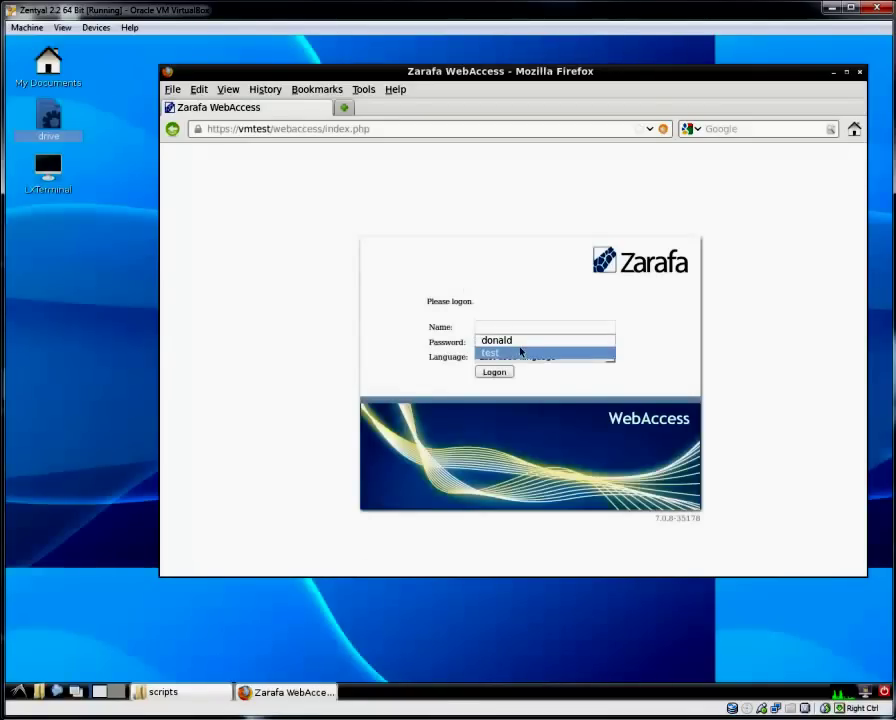
{"action": "left_click", "coordinate": [521, 352]}
{"action": "left_click", "coordinate": [520, 345]}
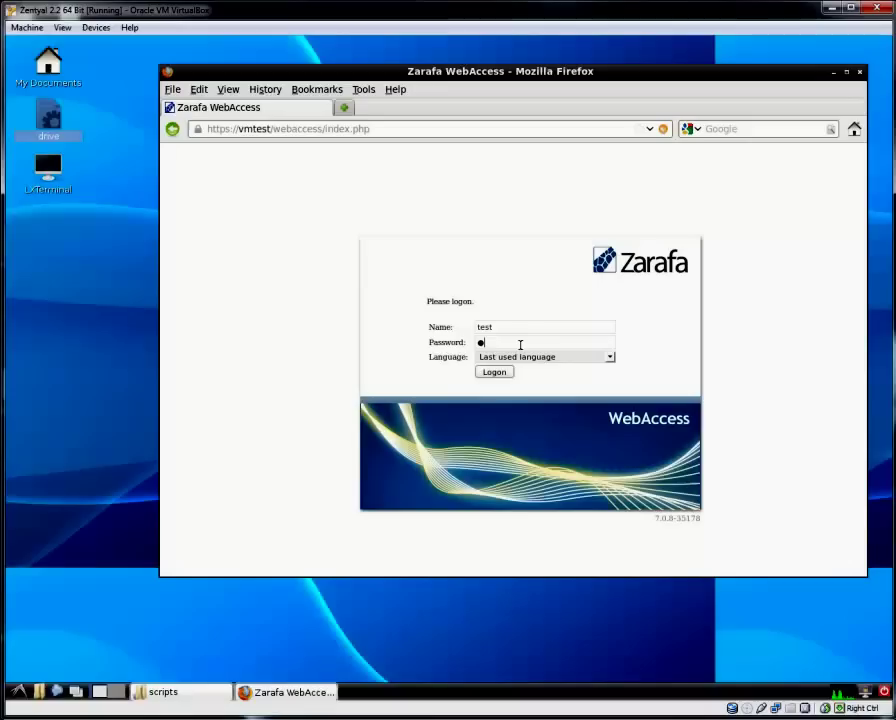
{"action": "key", "text": "Return"}
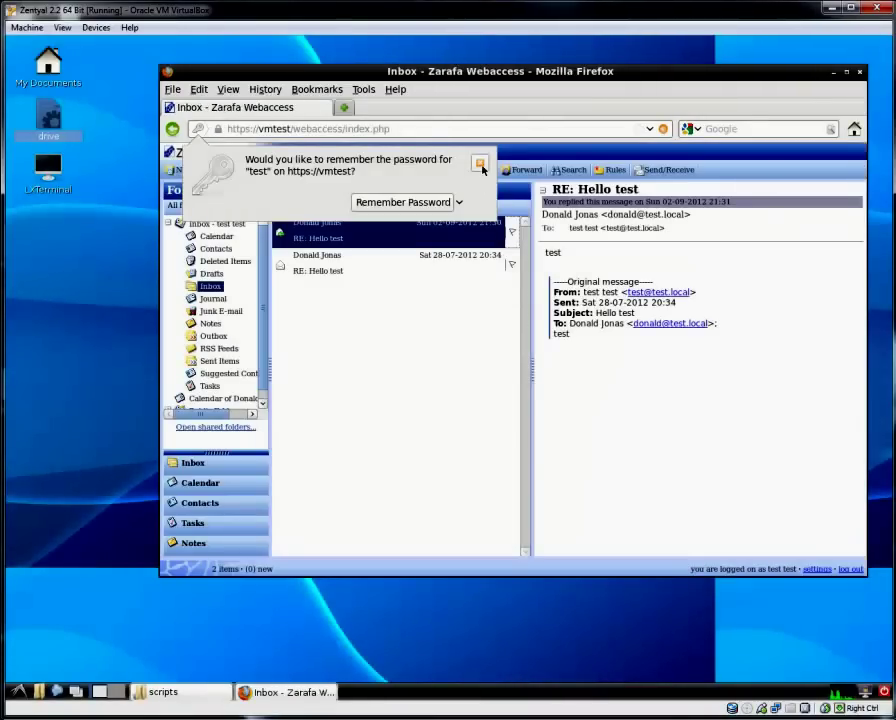
Decline saving the password, delete both Inbox messages, and purge them from Deleted Items.
{"action": "left_click", "coordinate": [480, 164]}
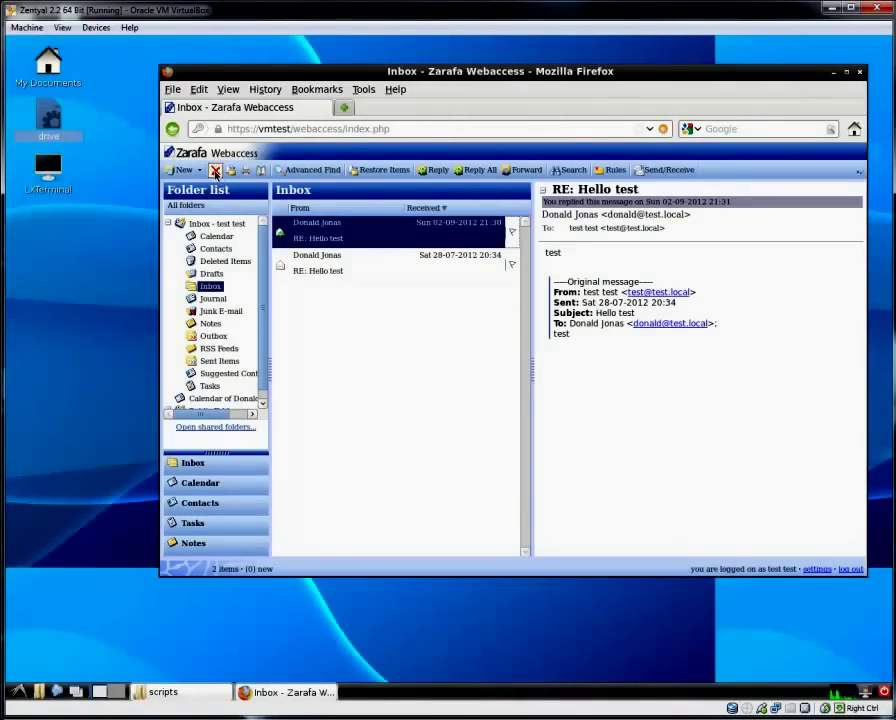
{"action": "left_click", "coordinate": [215, 172]}
{"action": "left_click", "coordinate": [215, 172]}
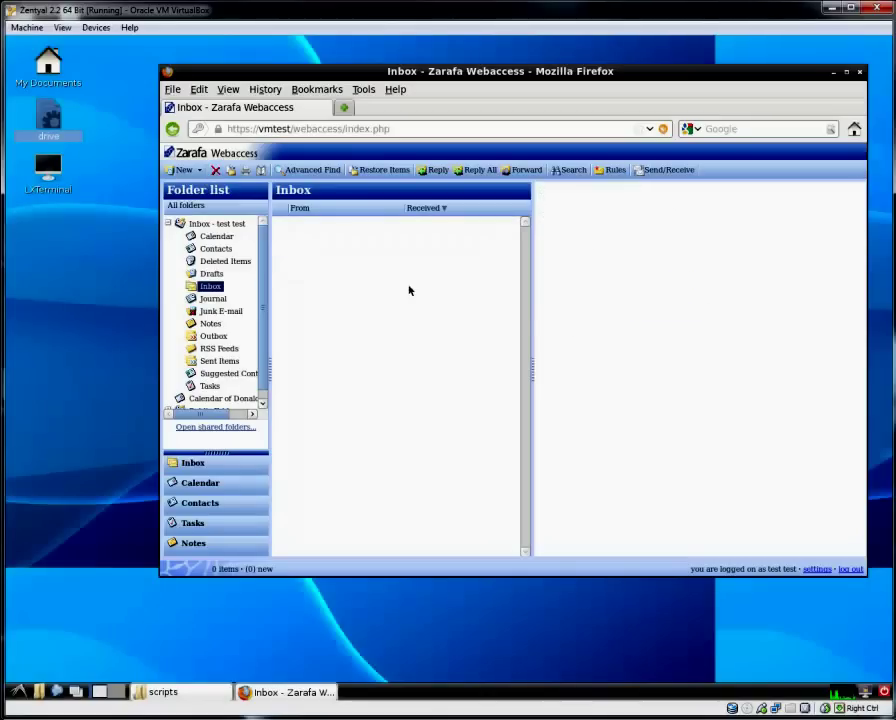
{"action": "left_click", "coordinate": [226, 262]}
{"action": "left_click", "coordinate": [296, 237]}
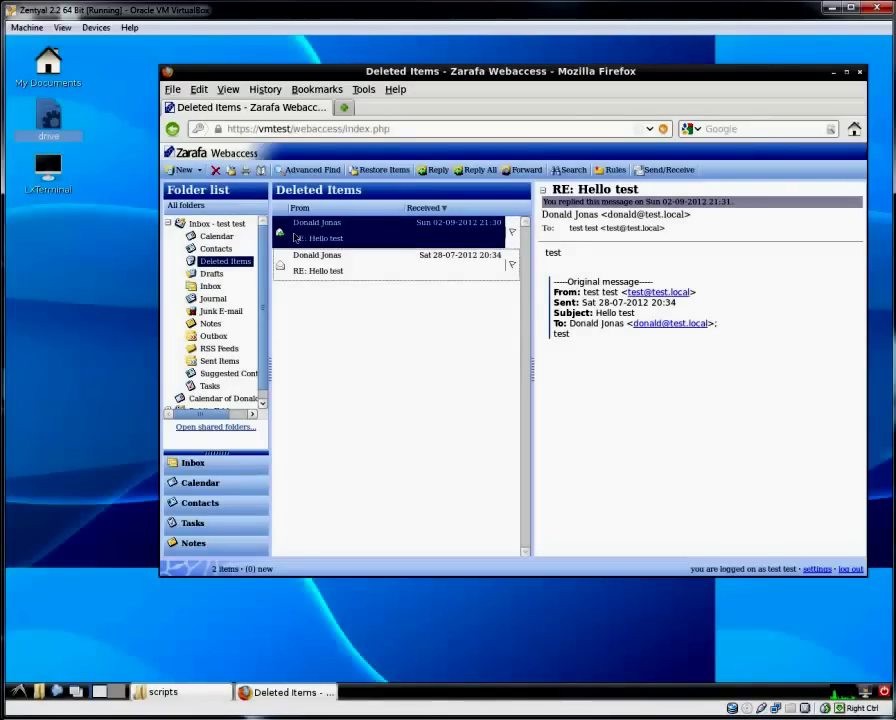
{"action": "key", "text": "Delete"}
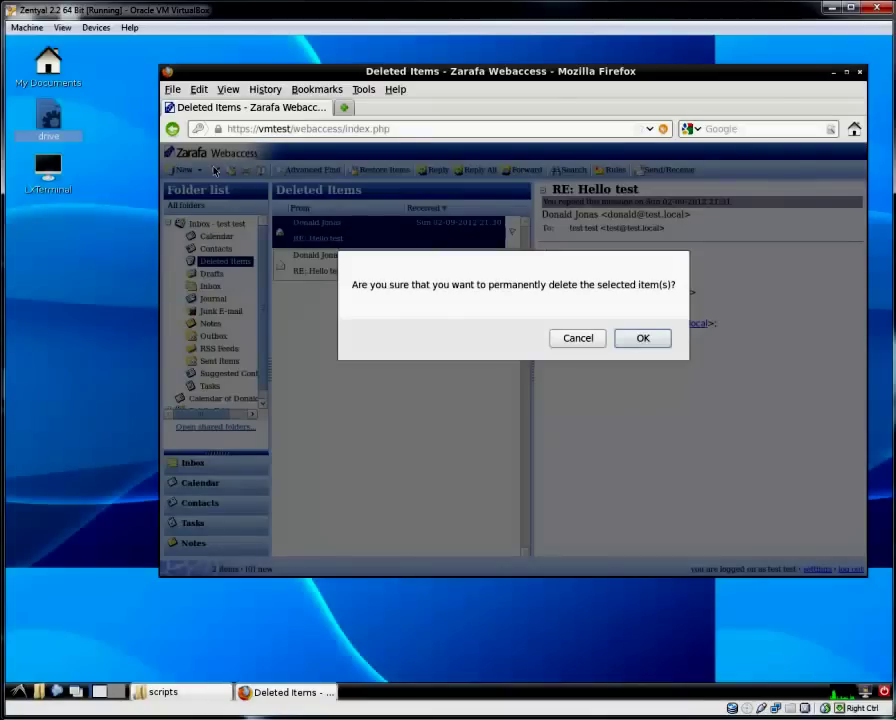
{"action": "left_click", "coordinate": [641, 339]}
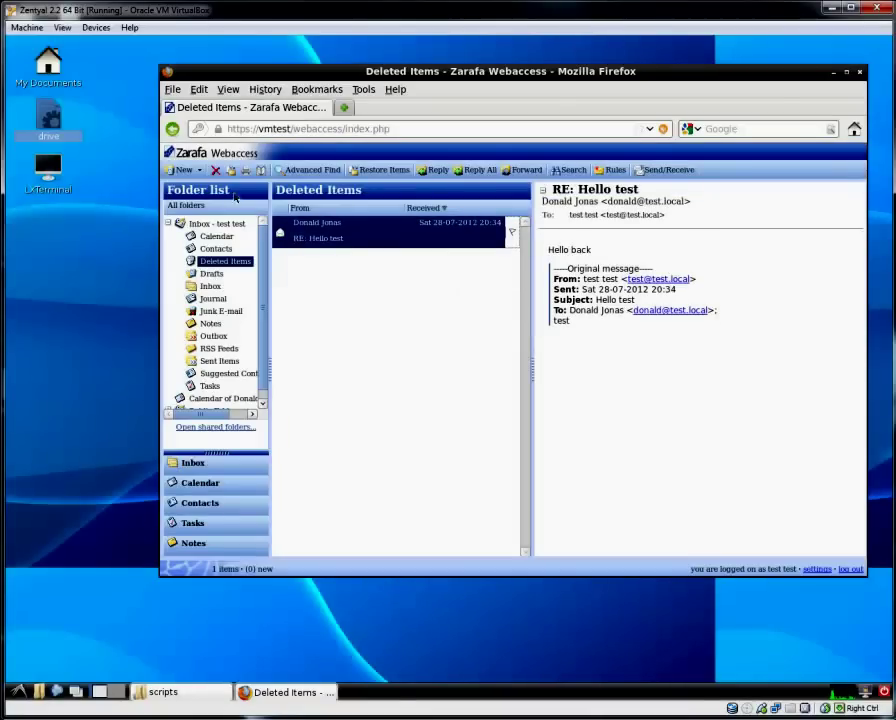
{"action": "left_click", "coordinate": [215, 171]}
{"action": "left_click", "coordinate": [630, 333]}
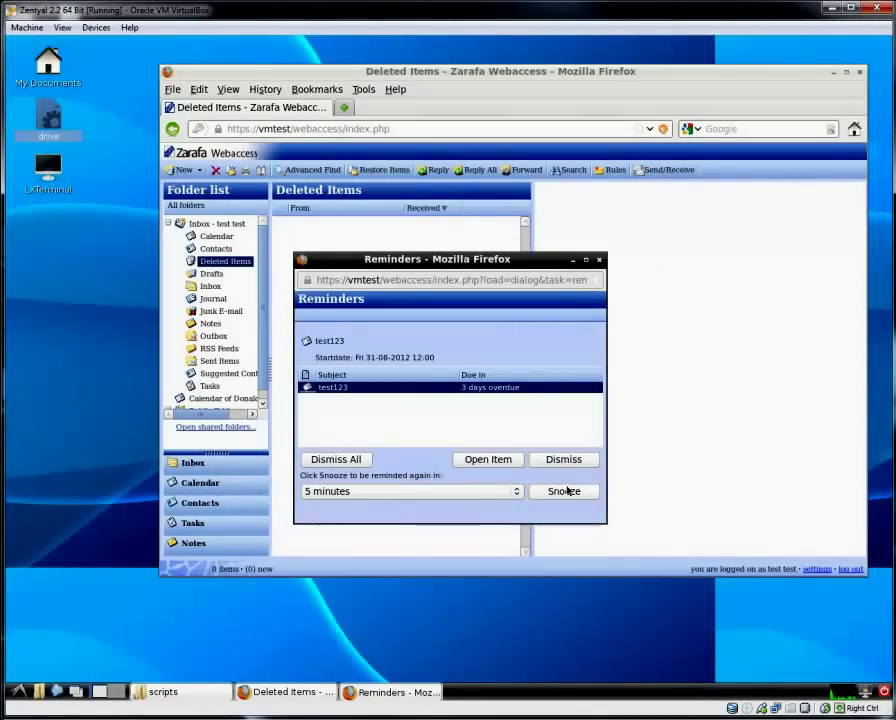
Dismiss the reminder, delete test123 and testing from the 27–31 August week, then log out.
{"action": "left_click", "coordinate": [566, 459]}
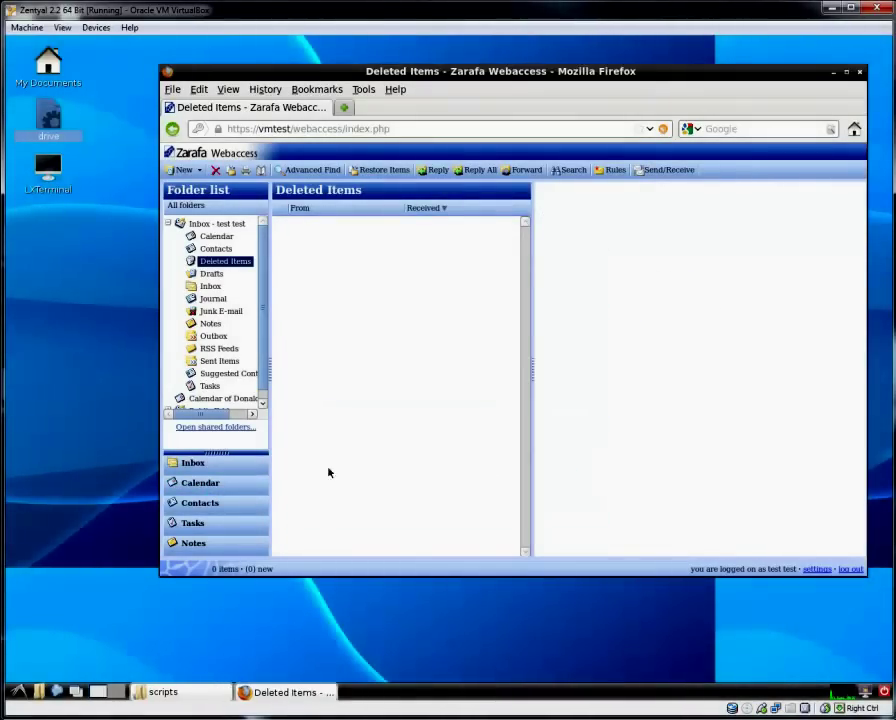
{"action": "left_click", "coordinate": [236, 487]}
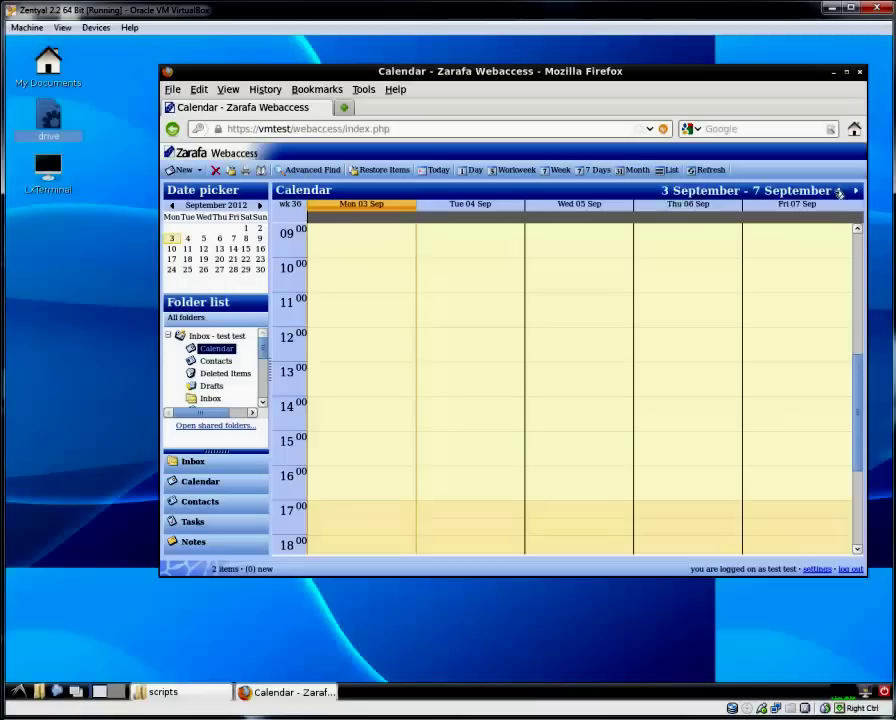
{"action": "left_click", "coordinate": [838, 190]}
{"action": "right_click", "coordinate": [796, 339]}
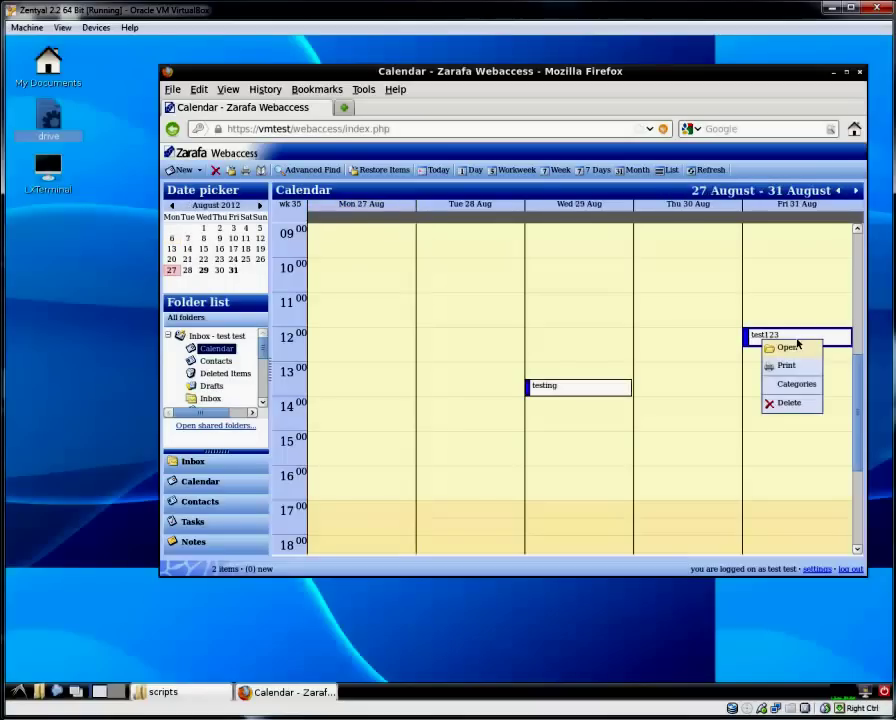
{"action": "left_click", "coordinate": [786, 404]}
{"action": "right_click", "coordinate": [575, 389]}
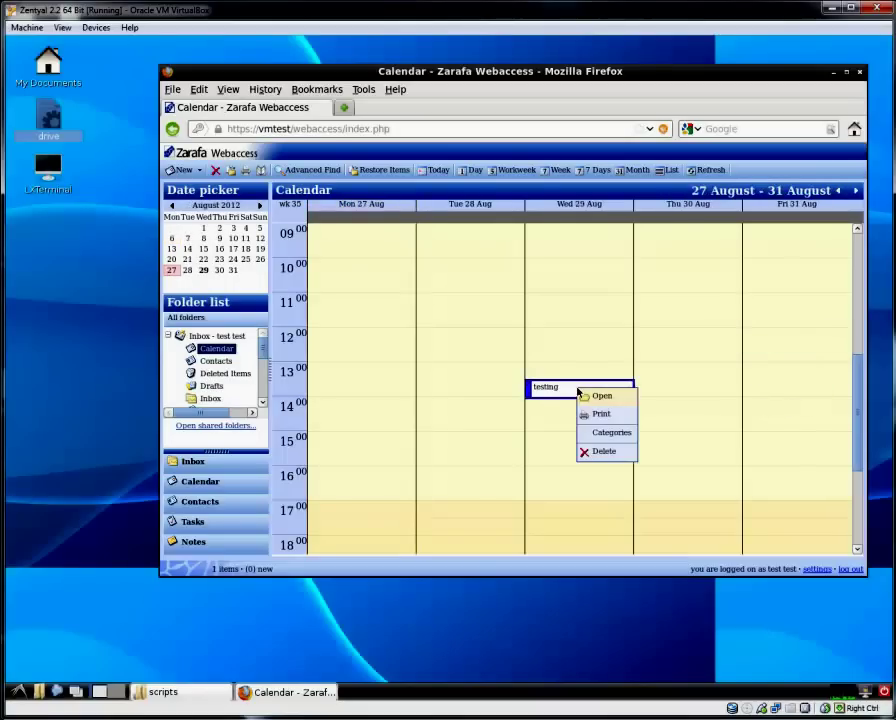
{"action": "left_click", "coordinate": [599, 454]}
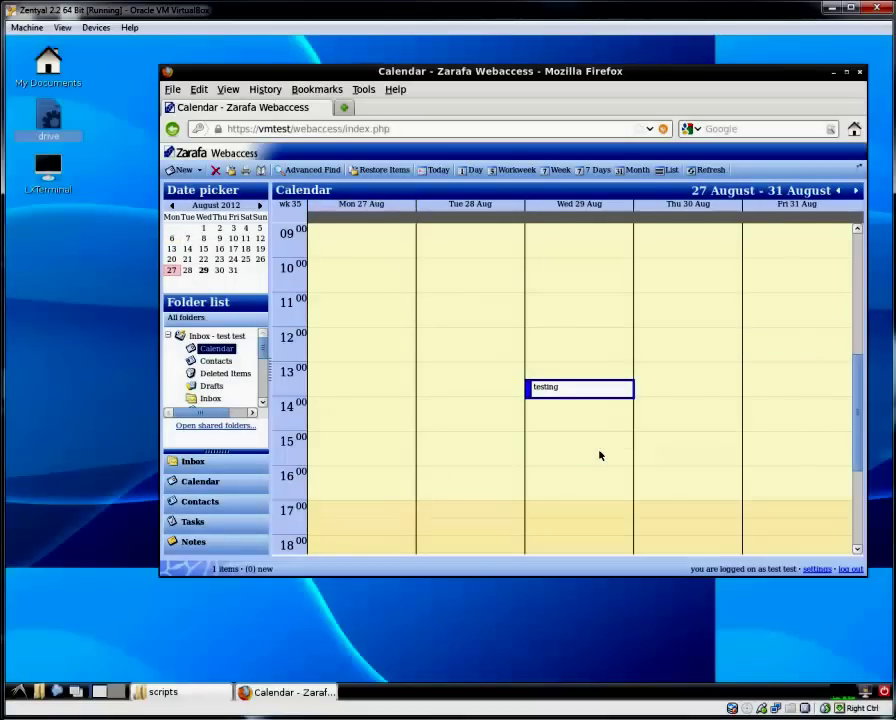
{"action": "left_click", "coordinate": [855, 570]}
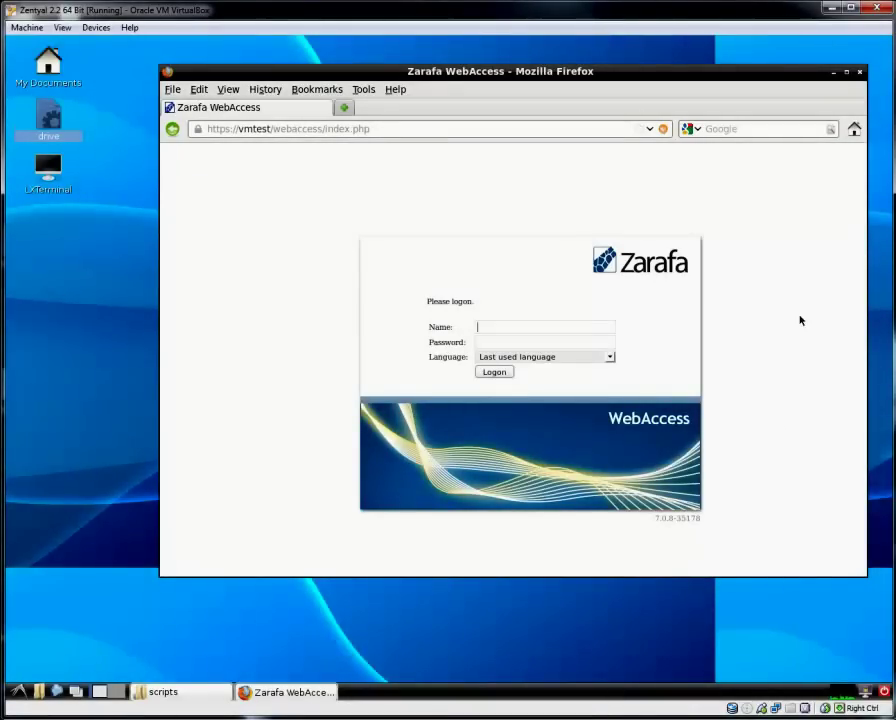
Close Firefox and open /storage1/zarafa/zarafasql120903 to show zarafa_sql-120903.sql.gz.
{"action": "left_click", "coordinate": [860, 71]}
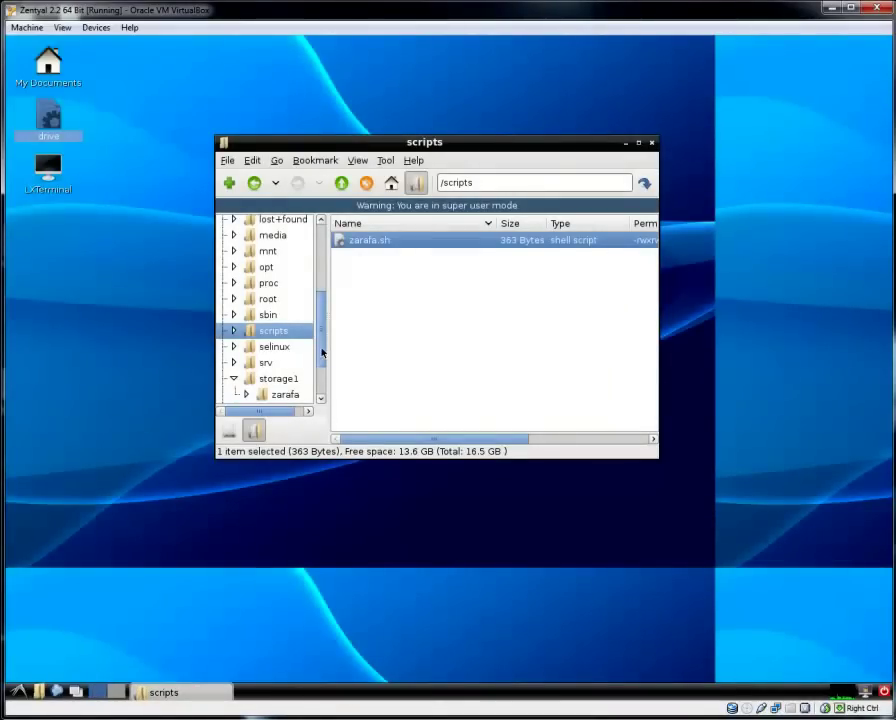
{"action": "left_click_drag", "start_coordinate": [322, 352], "coordinate": [319, 388]}
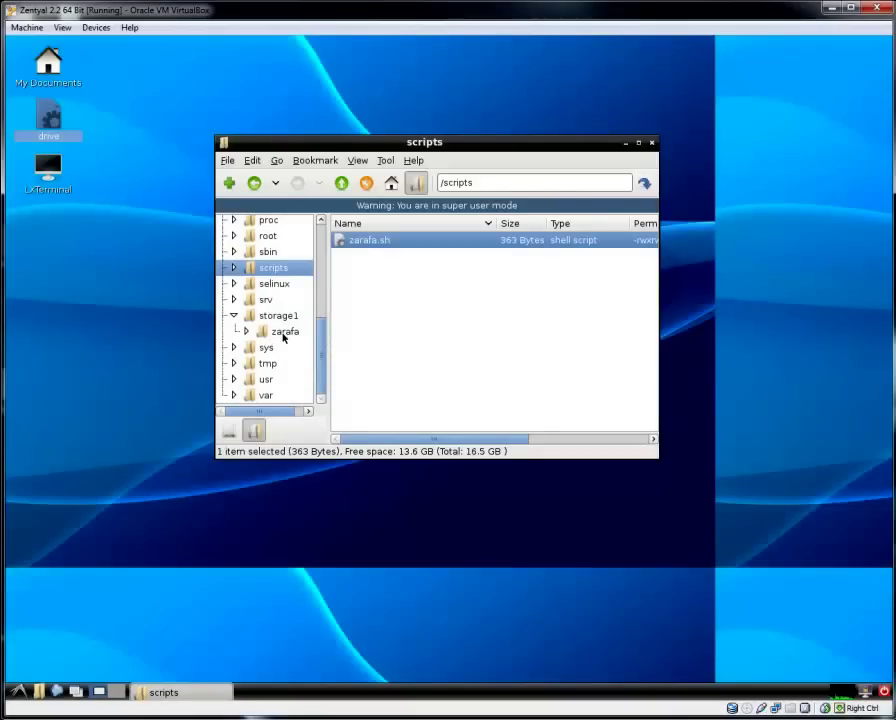
{"action": "left_click", "coordinate": [284, 332]}
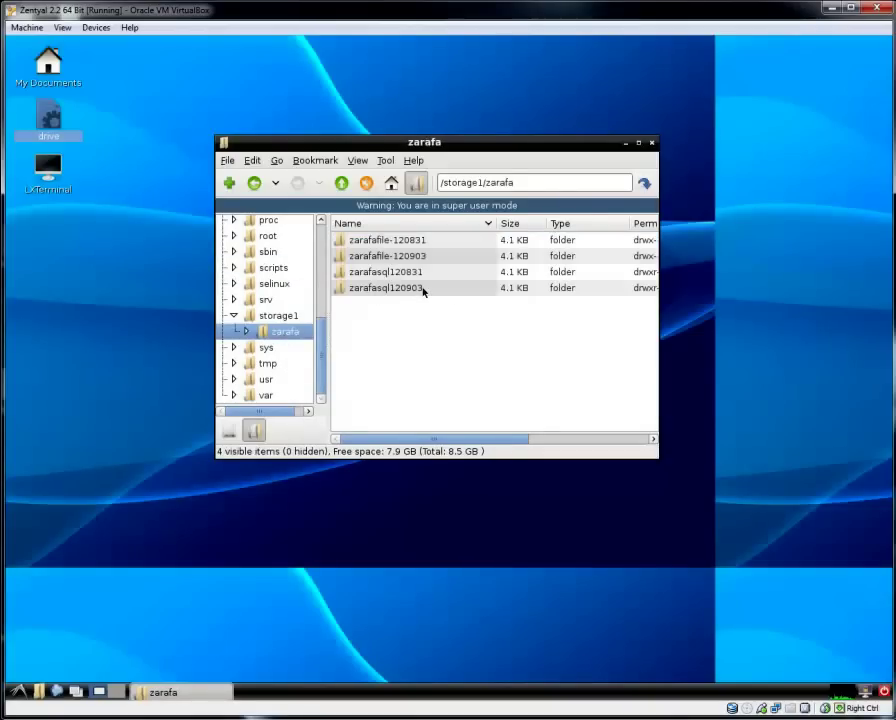
{"action": "double_click", "coordinate": [423, 291]}
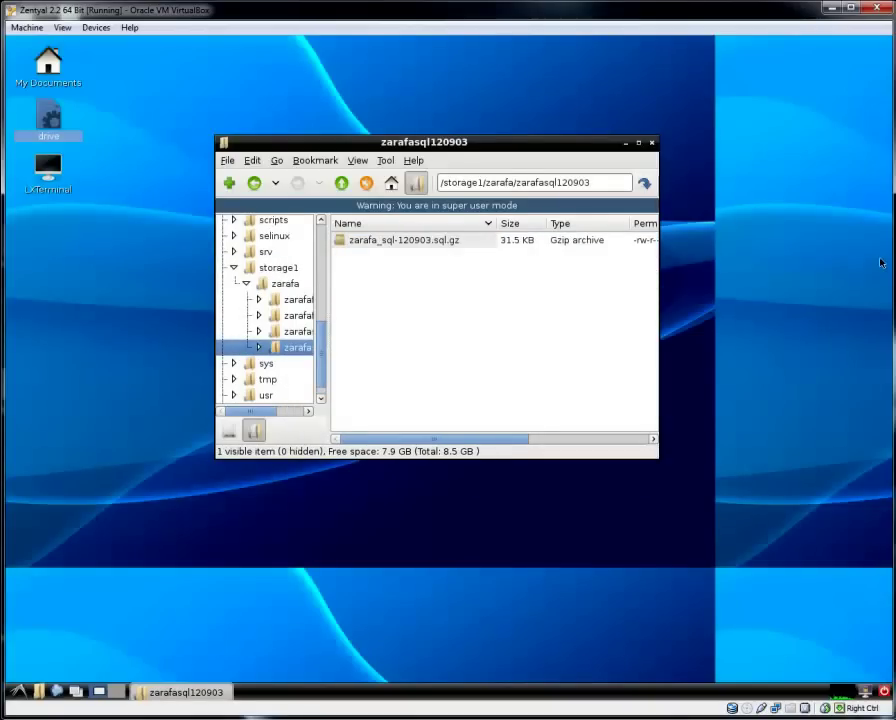
Extract zarafa_sql-120903.sql from the .sql.gz archive into the /root folder.
{"action": "double_click", "coordinate": [400, 241]}
{"action": "left_click", "coordinate": [448, 281]}
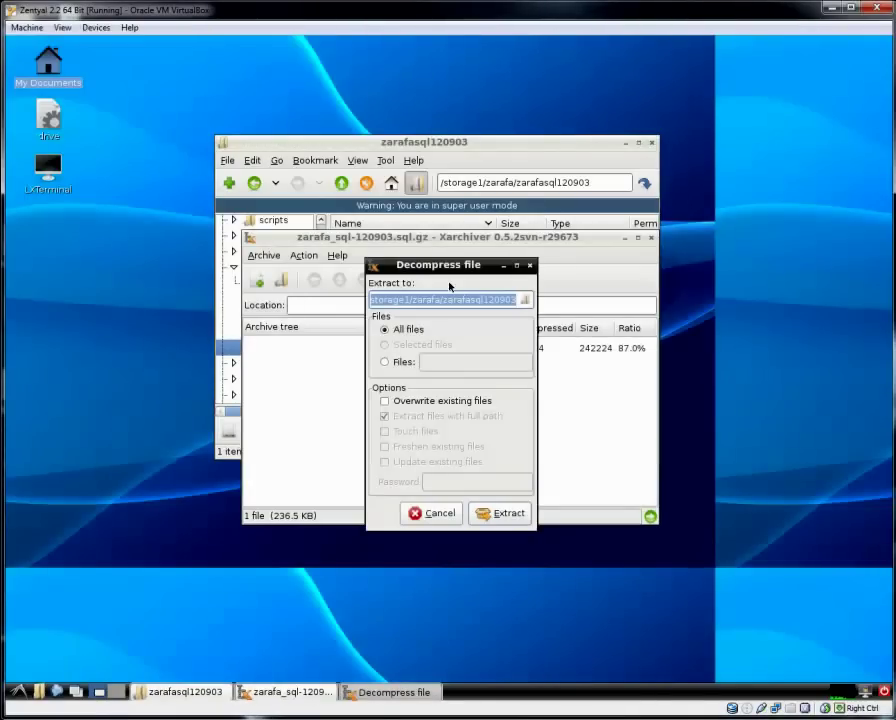
{"action": "left_click", "coordinate": [524, 299]}
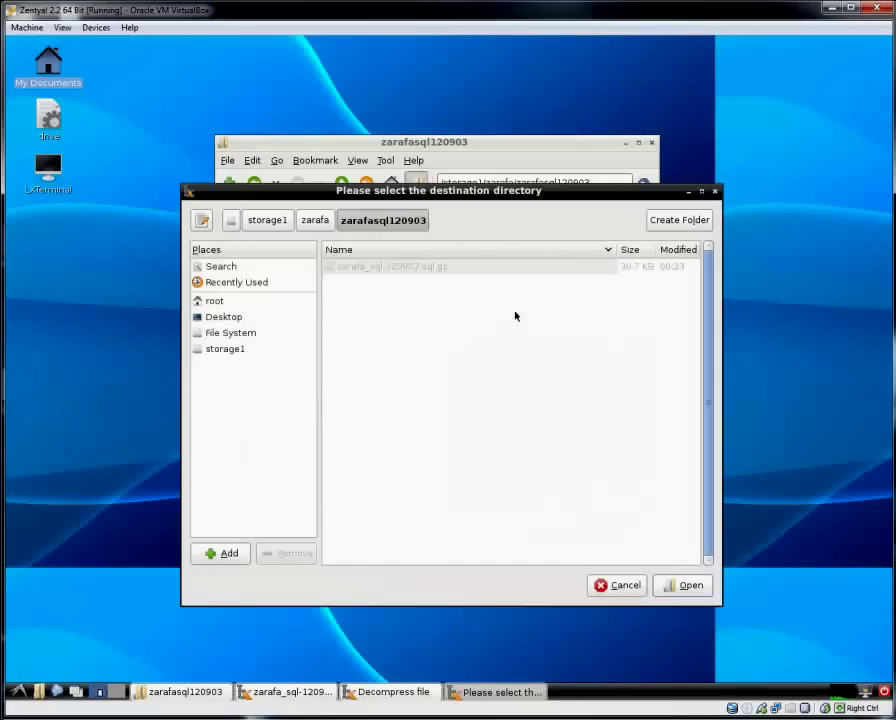
{"action": "left_click", "coordinate": [213, 301]}
{"action": "left_click", "coordinate": [687, 588]}
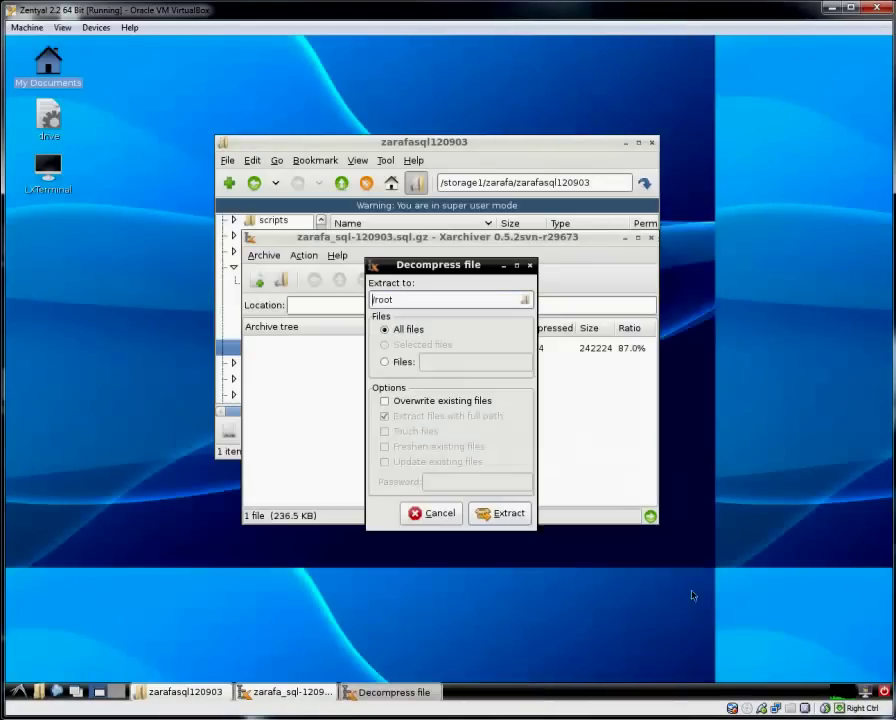
{"action": "left_click", "coordinate": [500, 513]}
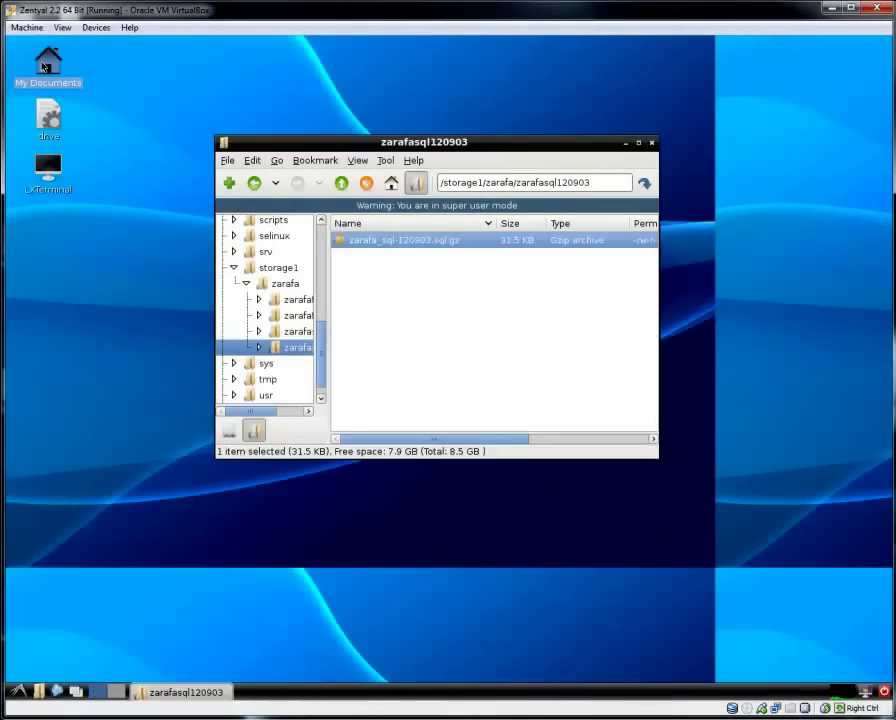
Rename zarafa_sql-120903.sql in /root to zarafa.sql, then close the root folder window.
{"action": "double_click", "coordinate": [44, 68]}
{"action": "right_click", "coordinate": [340, 544]}
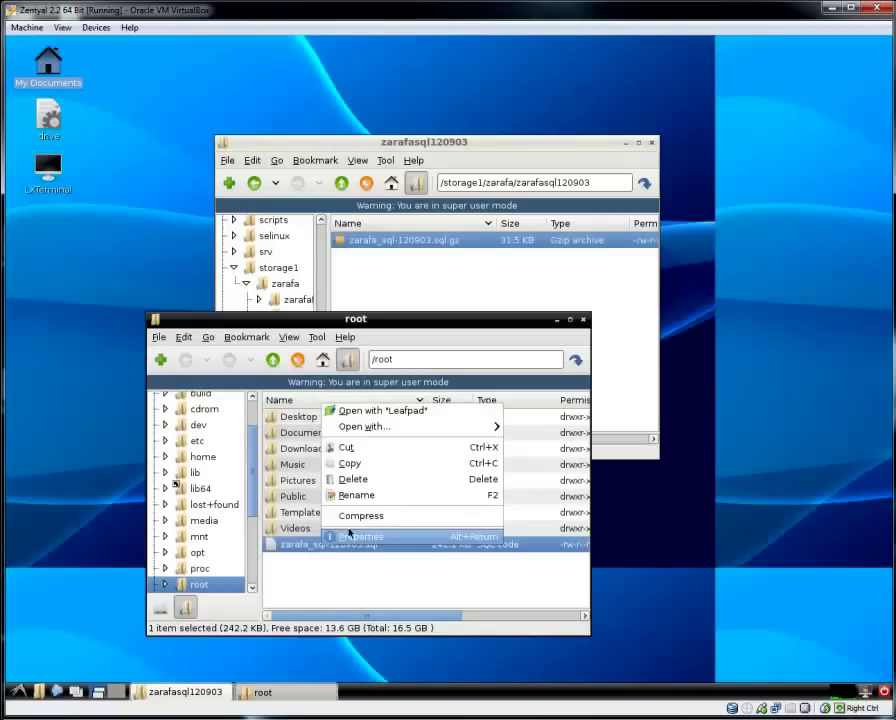
{"action": "left_click", "coordinate": [358, 494]}
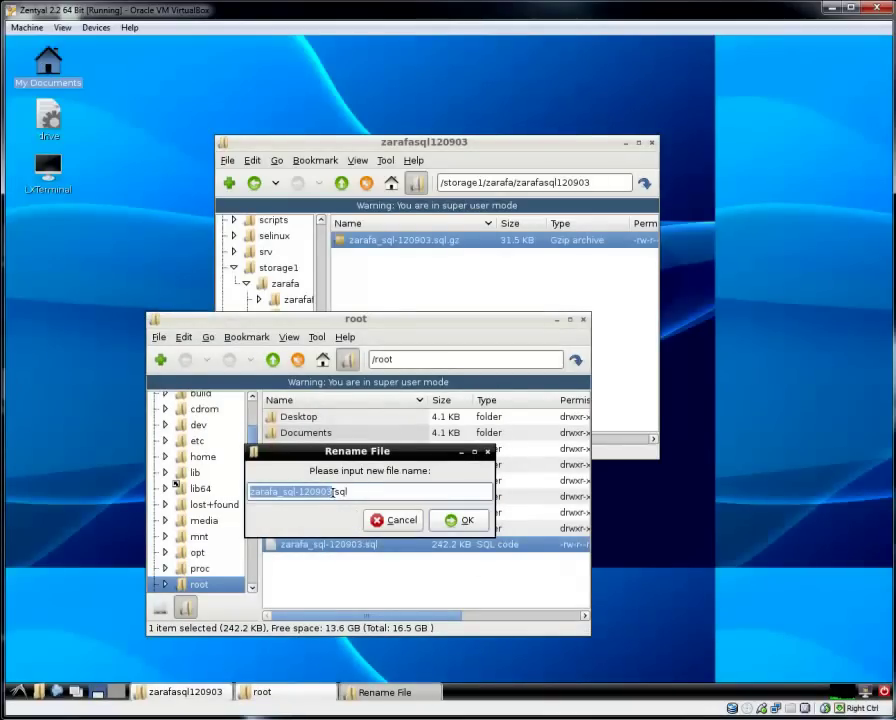
{"action": "left_click_drag", "start_coordinate": [333, 491], "coordinate": [276, 494]}
{"action": "key", "text": "BackSpace"}
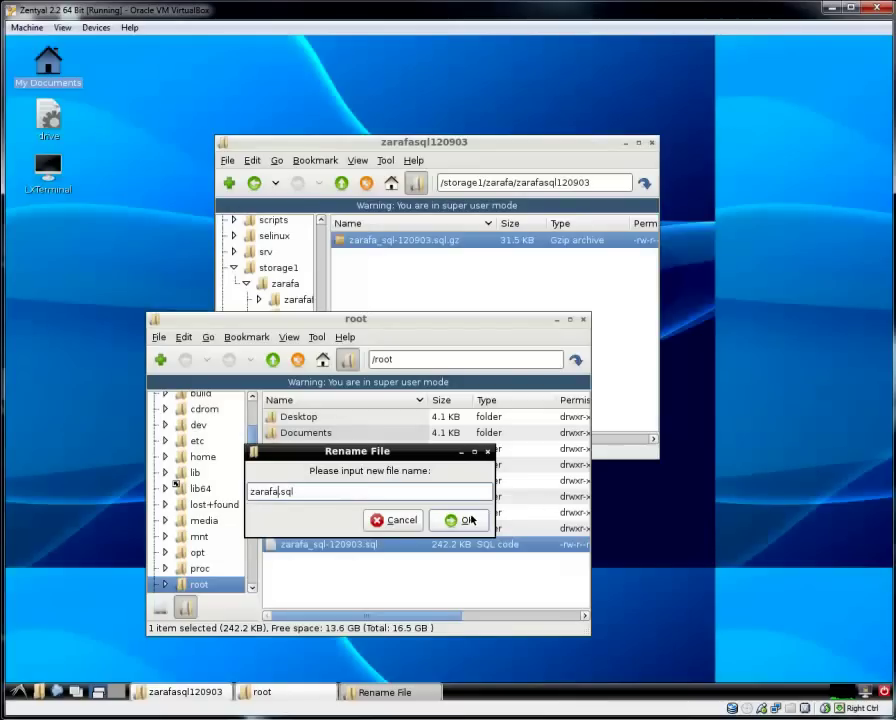
{"action": "left_click", "coordinate": [466, 520]}
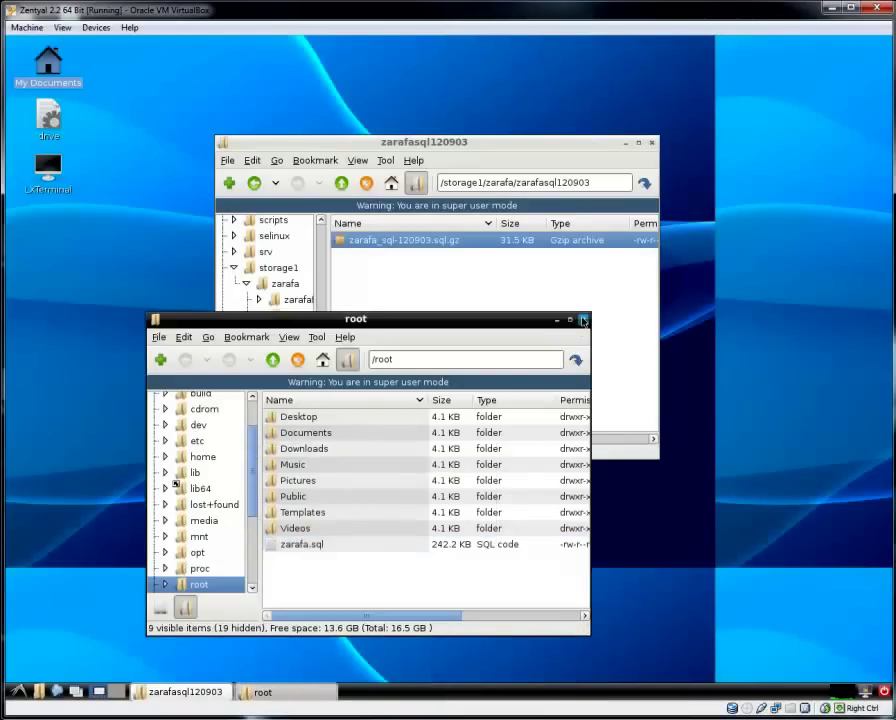
{"action": "left_click", "coordinate": [583, 320]}
Return to the zarafa backup folders and select zarafafile-120903.
{"action": "left_click", "coordinate": [341, 183]}
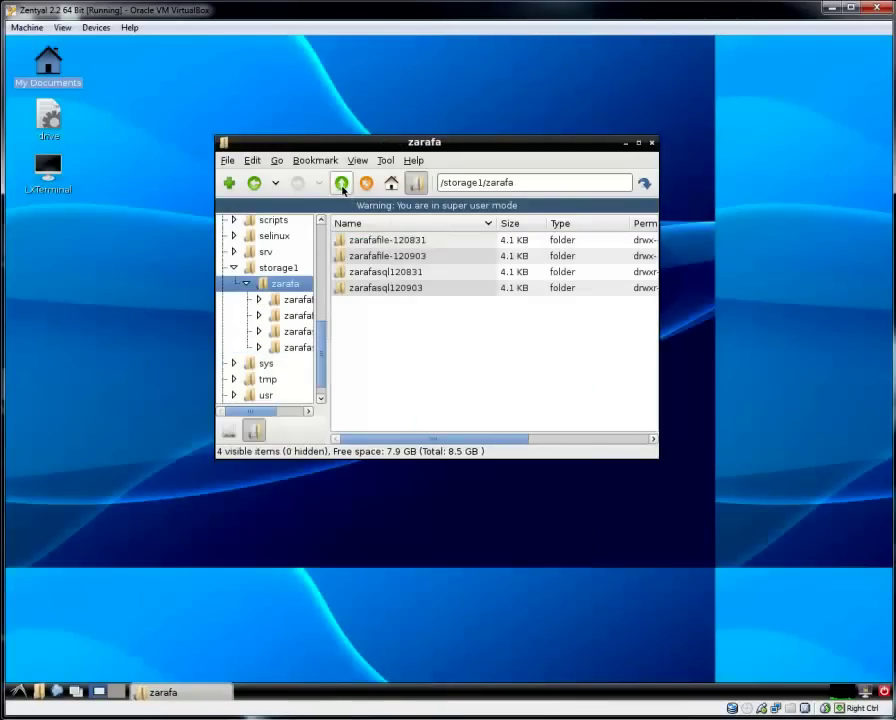
{"action": "left_click", "coordinate": [355, 259]}
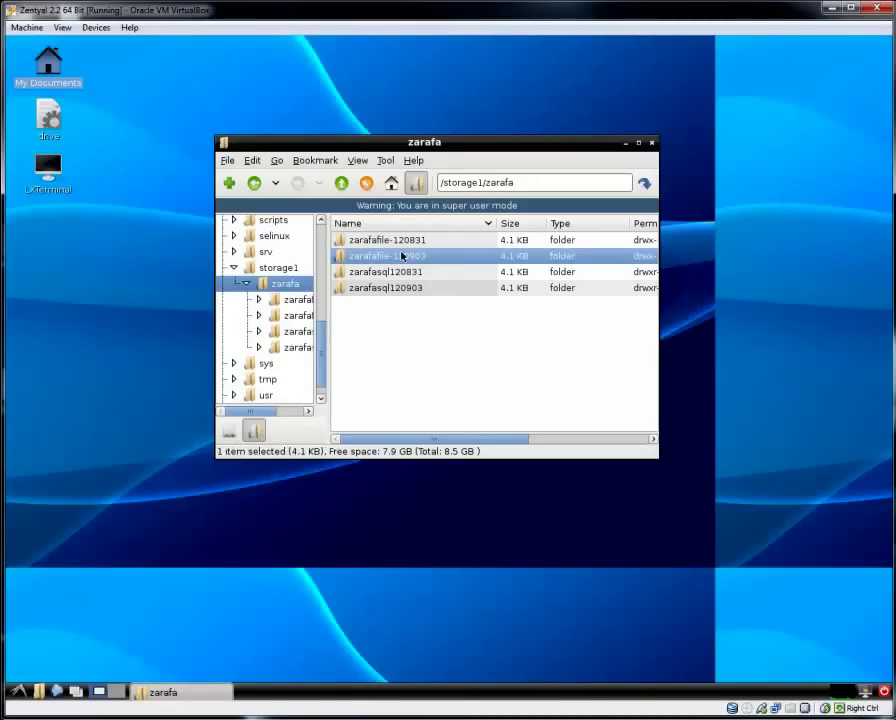
{"action": "left_click_drag", "start_coordinate": [434, 141], "coordinate": [400, 135]}
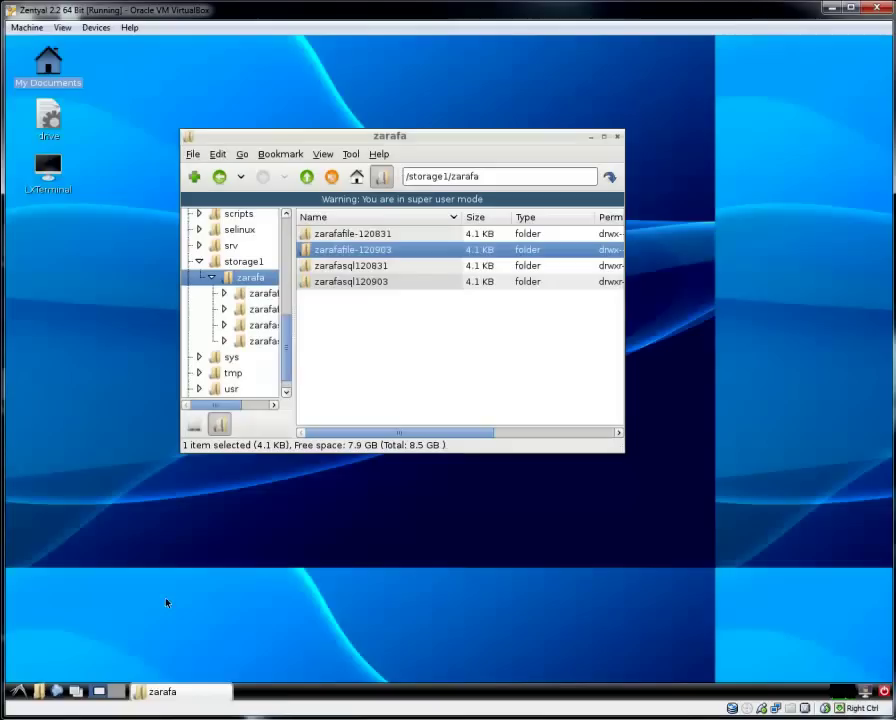
Show /var/lib as icons in a second window, select zarafa, and launch LXTerminal.
{"action": "key", "text": "ctrl+n"}
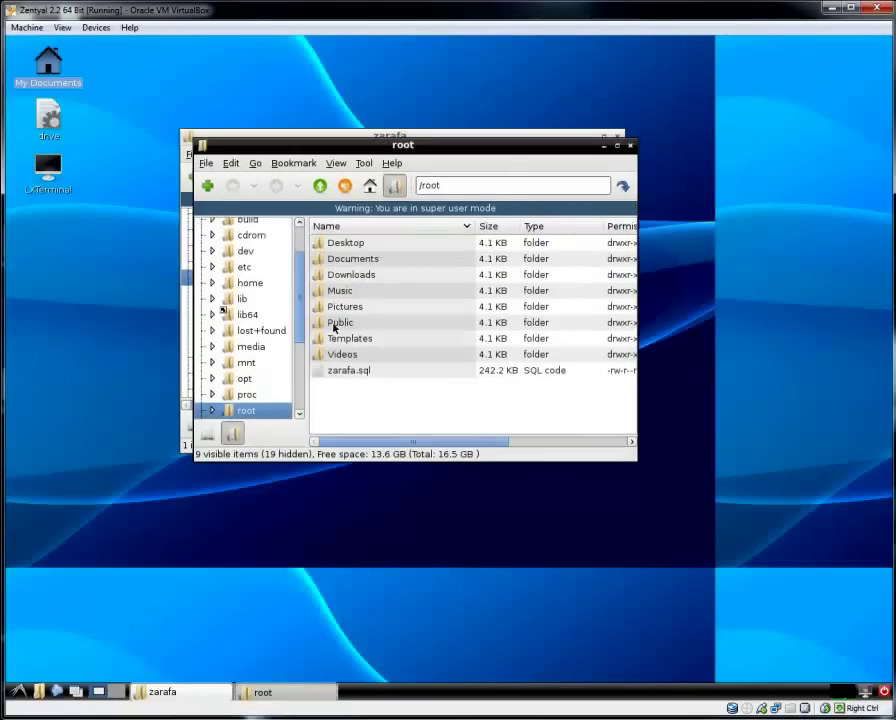
{"action": "scroll", "coordinate": [245, 398], "scroll_direction": "down", "scroll_amount": 2}
{"action": "scroll", "coordinate": [245, 398], "scroll_direction": "down", "scroll_amount": 2}
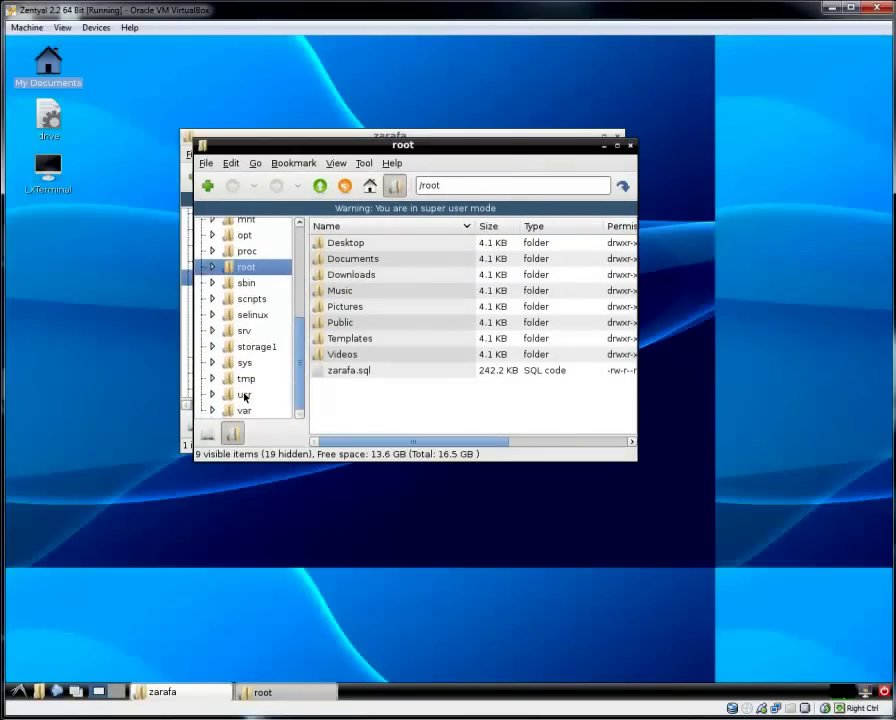
{"action": "left_click", "coordinate": [246, 411]}
{"action": "double_click", "coordinate": [335, 292]}
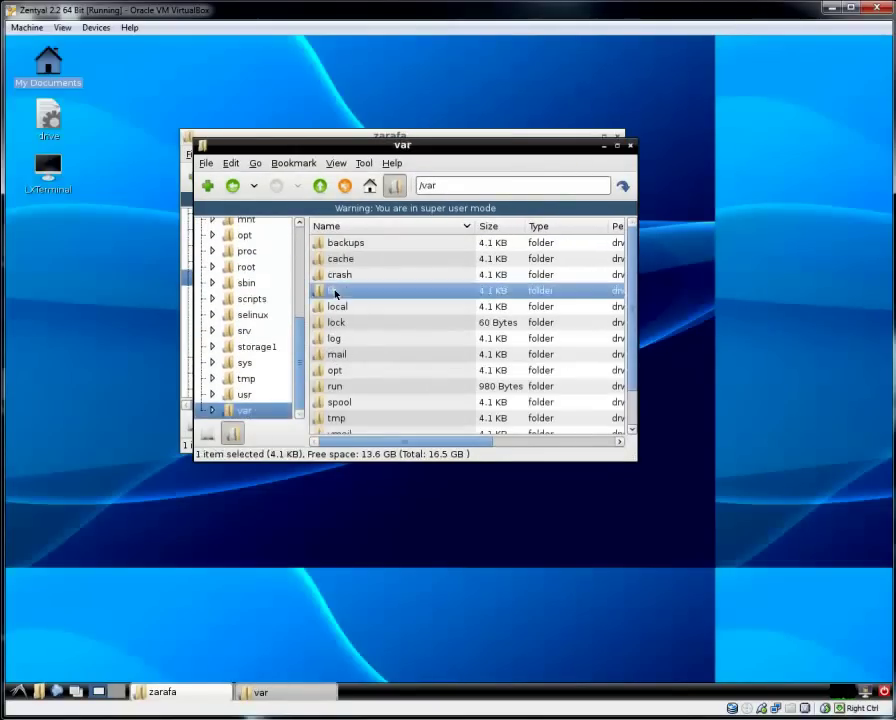
{"action": "left_click_drag", "start_coordinate": [474, 146], "coordinate": [545, 146]}
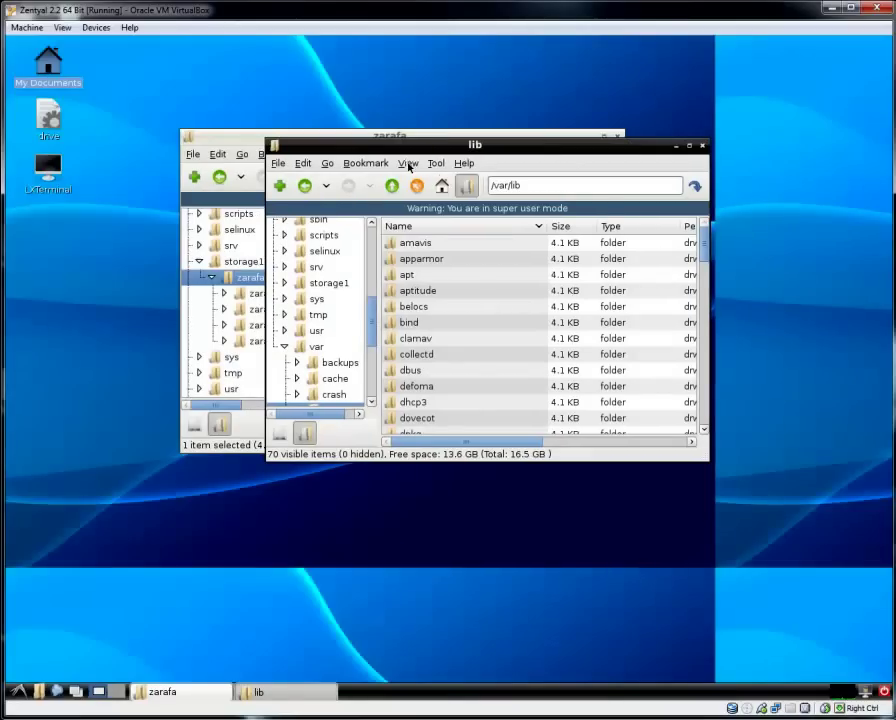
{"action": "left_click", "coordinate": [406, 163]}
{"action": "left_click", "coordinate": [408, 268]}
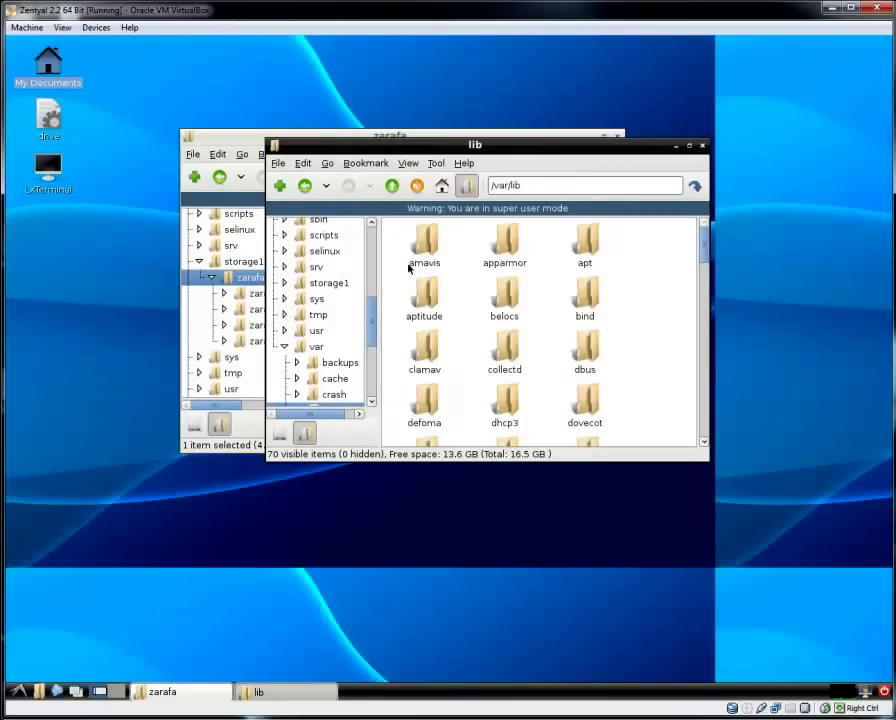
{"action": "left_click_drag", "start_coordinate": [703, 242], "coordinate": [703, 416]}
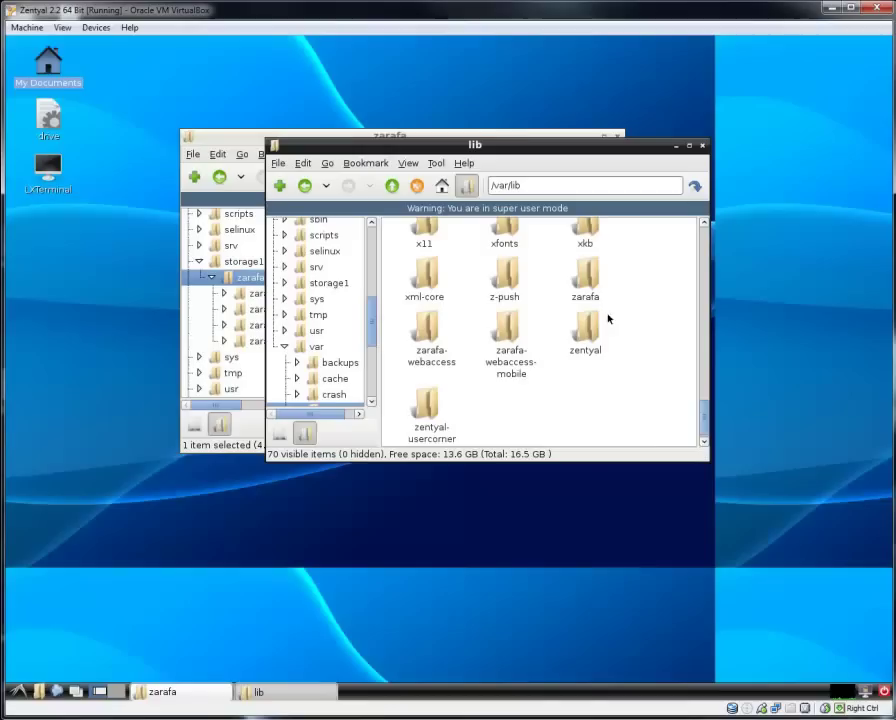
{"action": "left_click", "coordinate": [588, 275]}
{"action": "left_click_drag", "start_coordinate": [582, 147], "coordinate": [704, 147]}
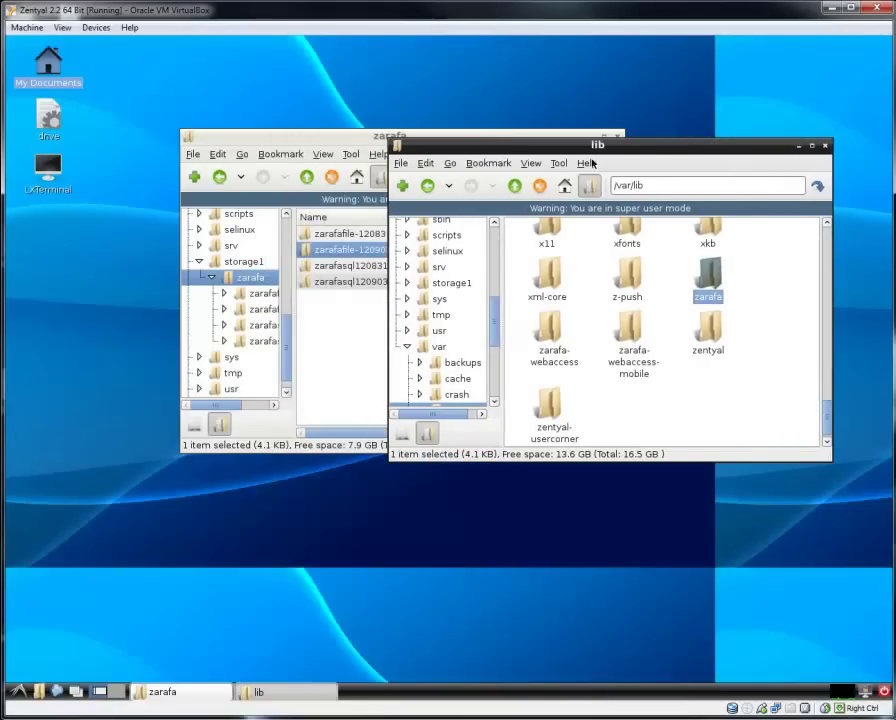
{"action": "double_click", "coordinate": [36, 170]}
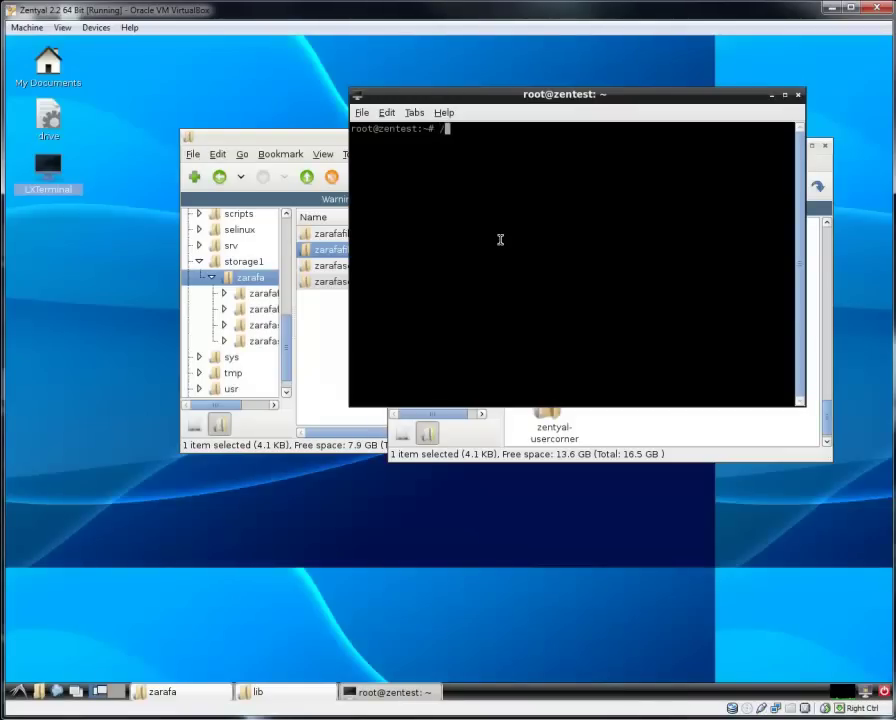
Run /etc/init.d/postfix stop and /etc/init.d/zarafa-server stop, then minimize the terminal.
{"action": "type", "text": "/etc/init.d/postfix stop"}
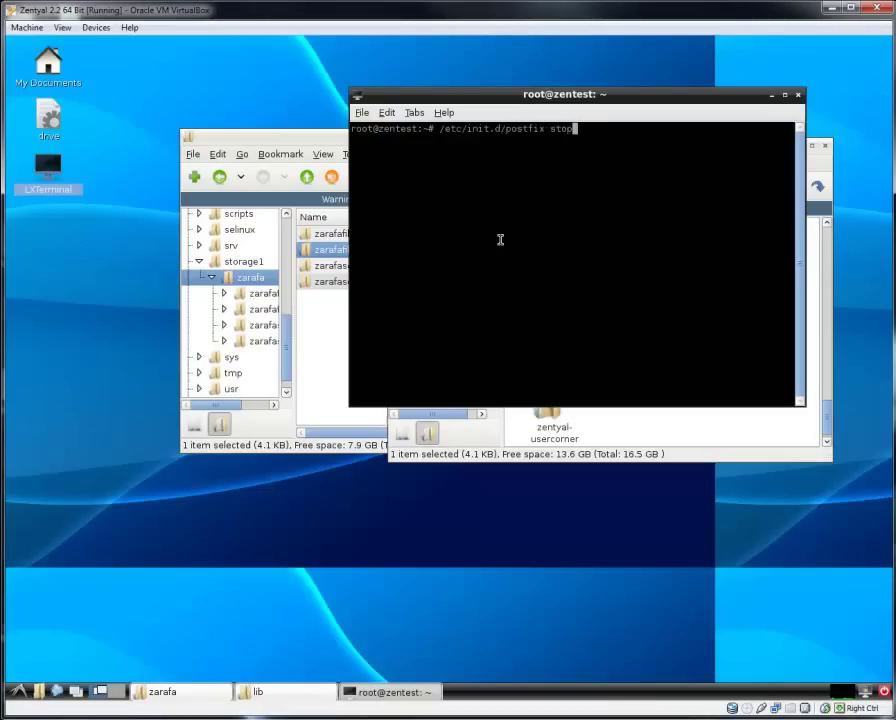
{"action": "key", "text": "Return"}
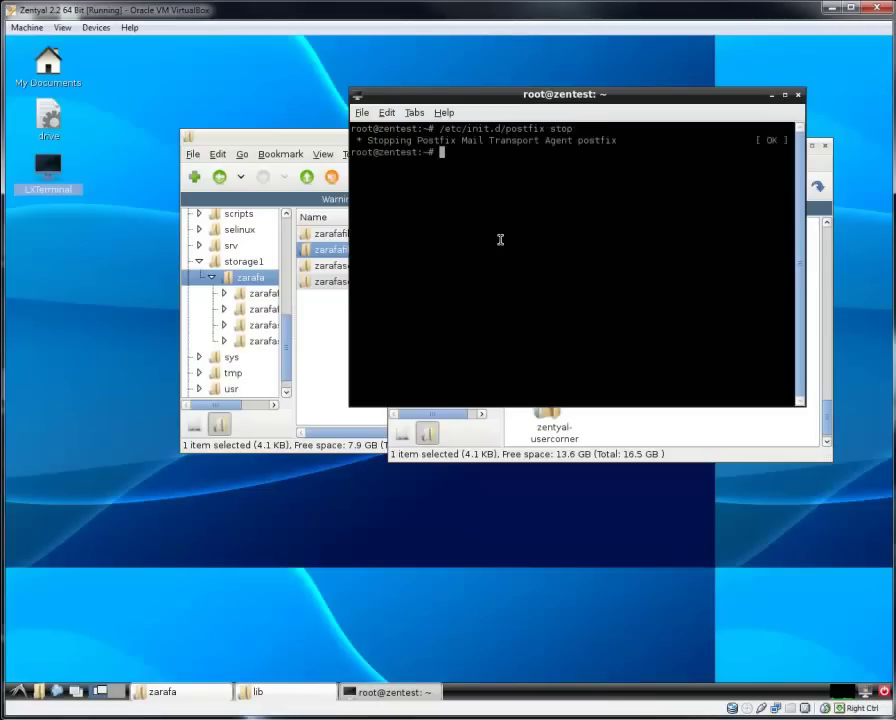
{"action": "key", "text": "Up"}
{"action": "key", "text": "Left"}
{"action": "key", "text": "Left"}
{"action": "key", "text": "Left"}
{"action": "key", "text": "Left"}
{"action": "key", "text": "Left"}
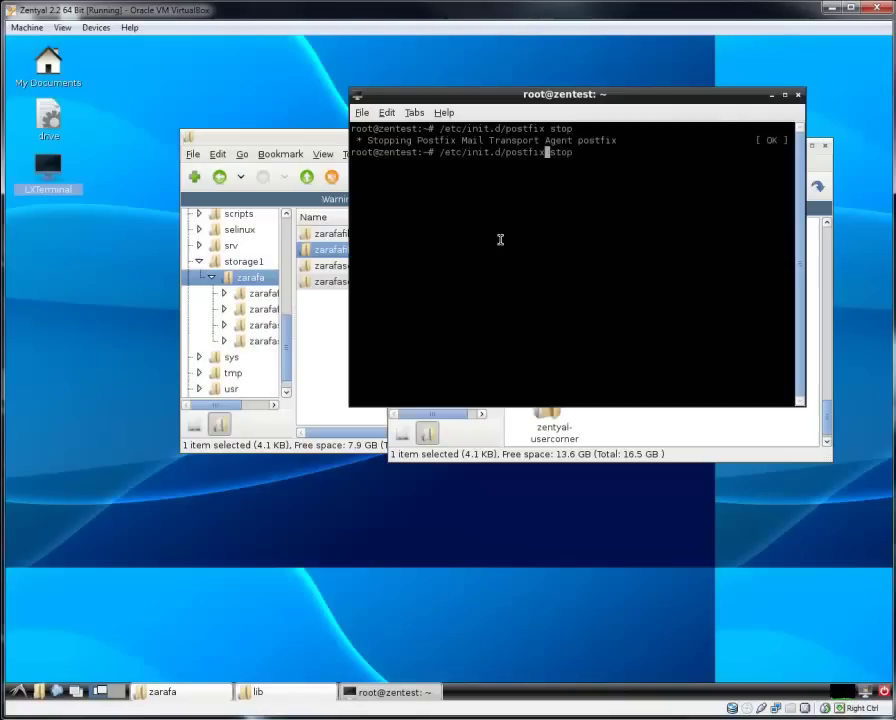
{"action": "key", "text": "BackSpace"}
{"action": "key", "text": "BackSpace"}
{"action": "key", "text": "BackSpace"}
{"action": "key", "text": "BackSpace"}
{"action": "key", "text": "BackSpace"}
{"action": "key", "text": "BackSpace"}
{"action": "key", "text": "BackSpace"}
{"action": "type", "text": "zarafa-server"}
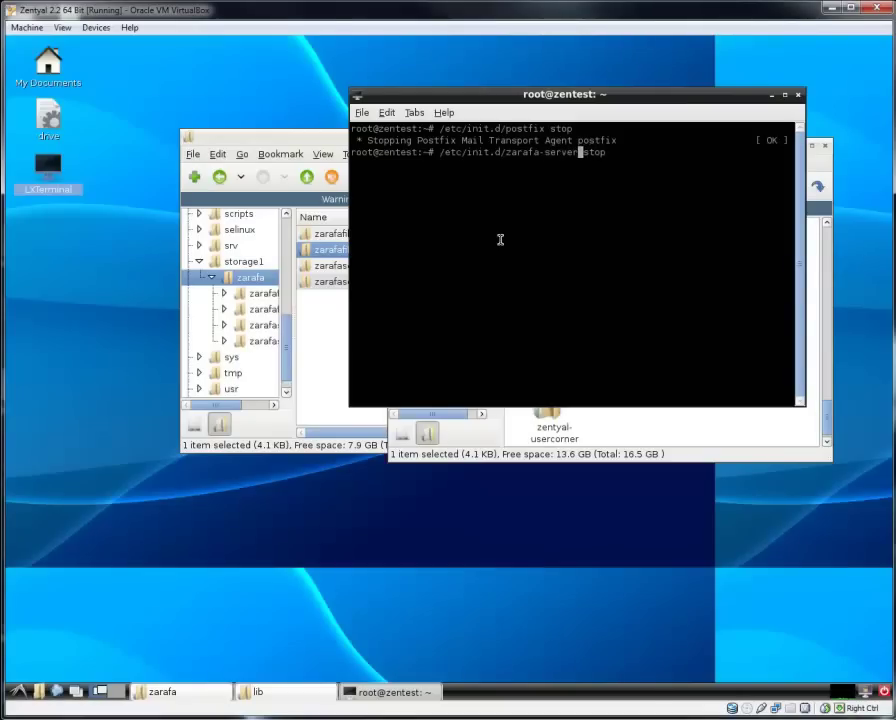
{"action": "key", "text": "Return"}
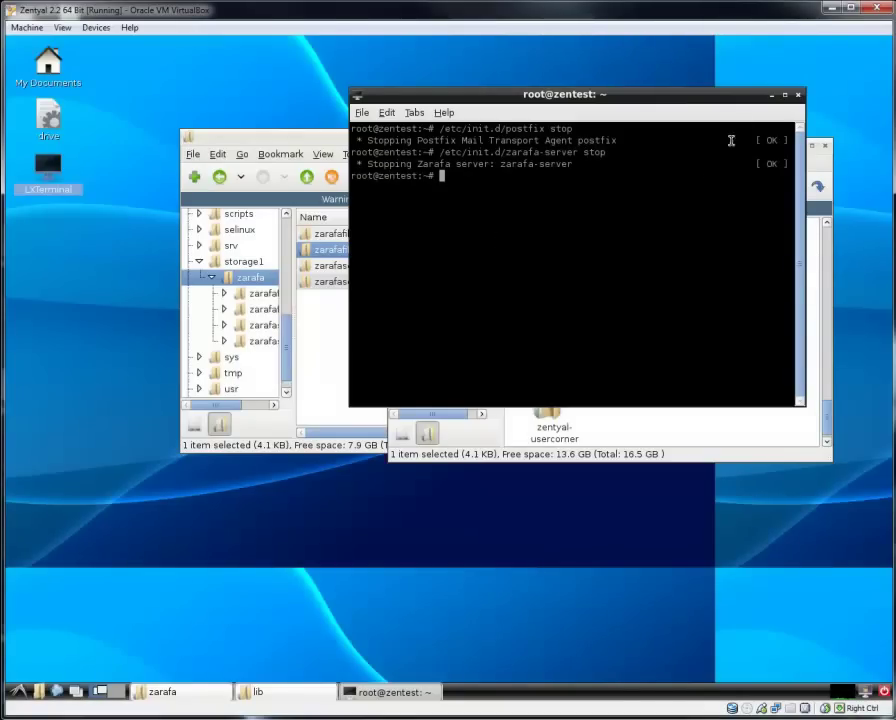
{"action": "left_click", "coordinate": [771, 94]}
Inspect the permissions of the /var/lib zarafa folder without changing them.
{"action": "right_click", "coordinate": [715, 307]}
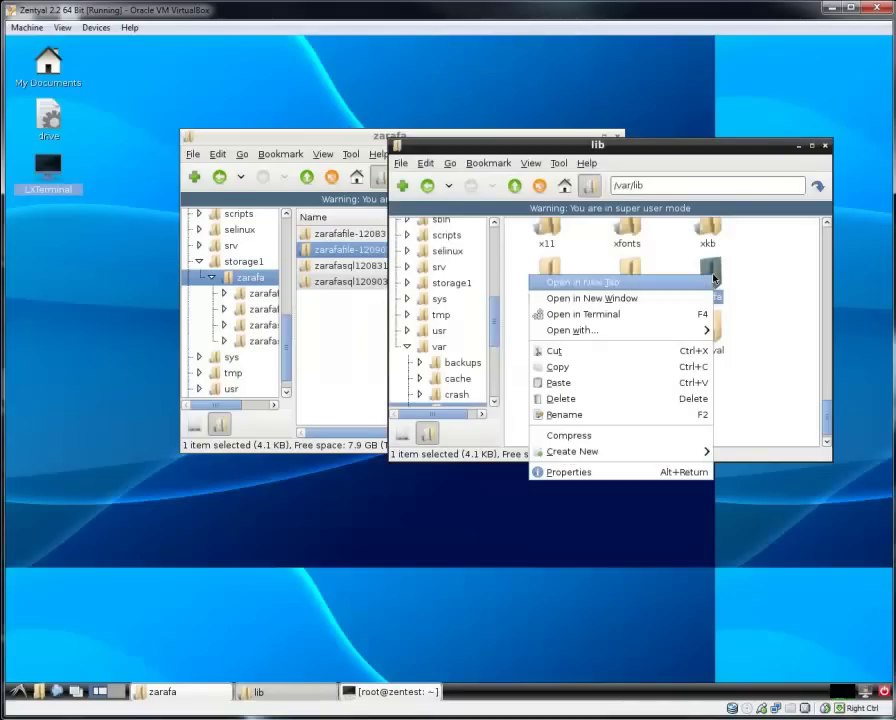
{"action": "left_click", "coordinate": [626, 473]}
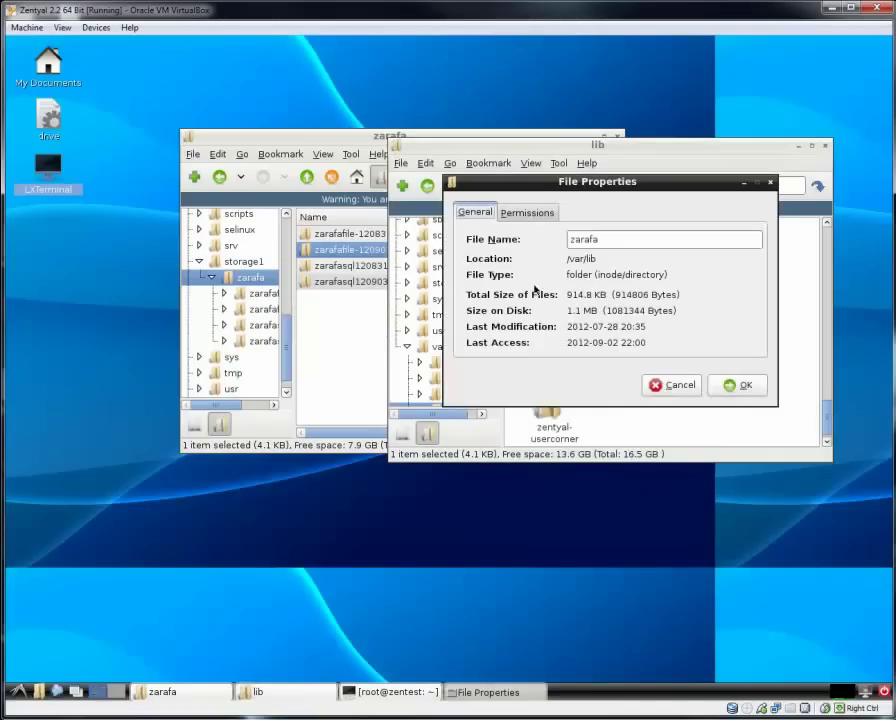
{"action": "left_click", "coordinate": [527, 212]}
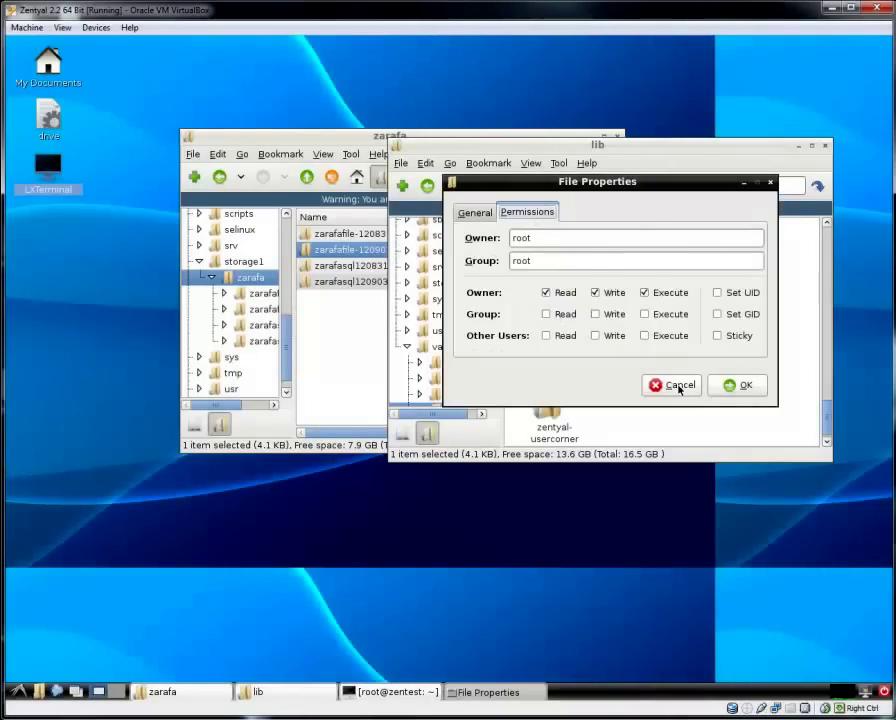
{"action": "left_click", "coordinate": [678, 386]}
Rename the /var/lib zarafa folder to zarafa.old.
{"action": "right_click", "coordinate": [712, 346]}
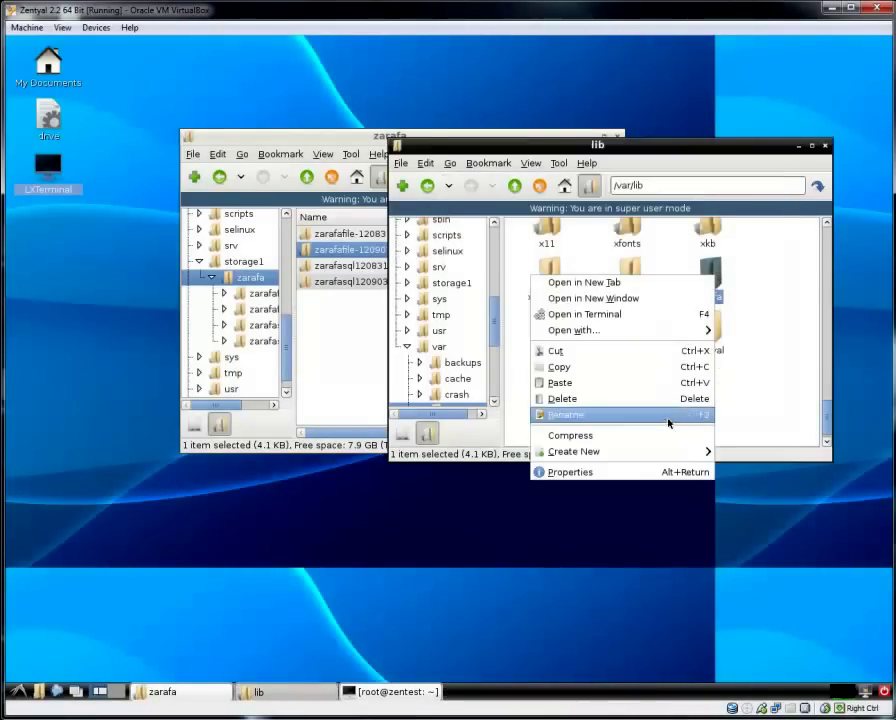
{"action": "left_click", "coordinate": [620, 416]}
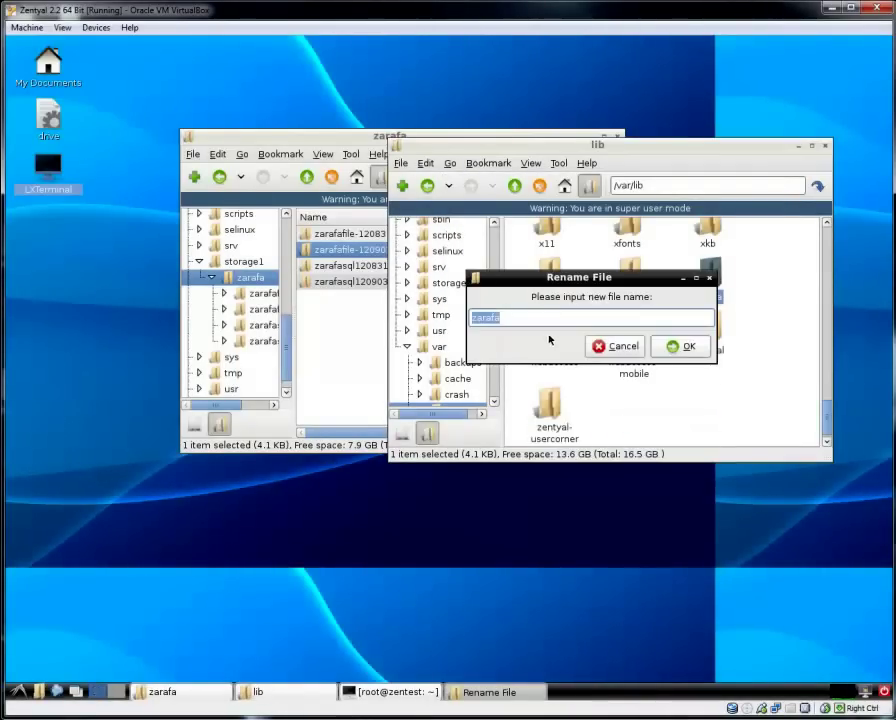
{"action": "left_click", "coordinate": [531, 323]}
{"action": "type", "text": ".old"}
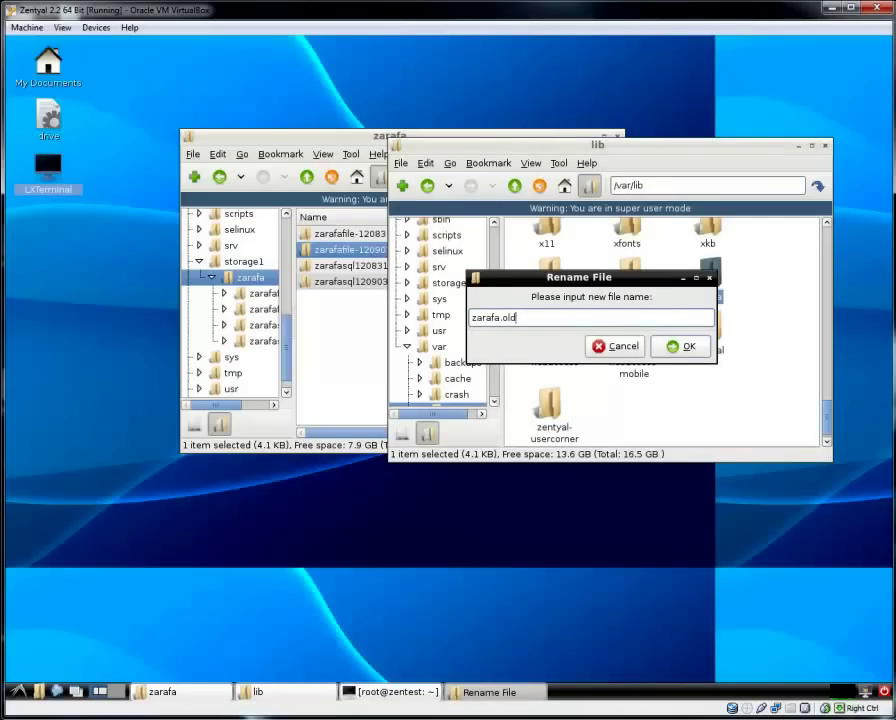
{"action": "left_click", "coordinate": [688, 347]}
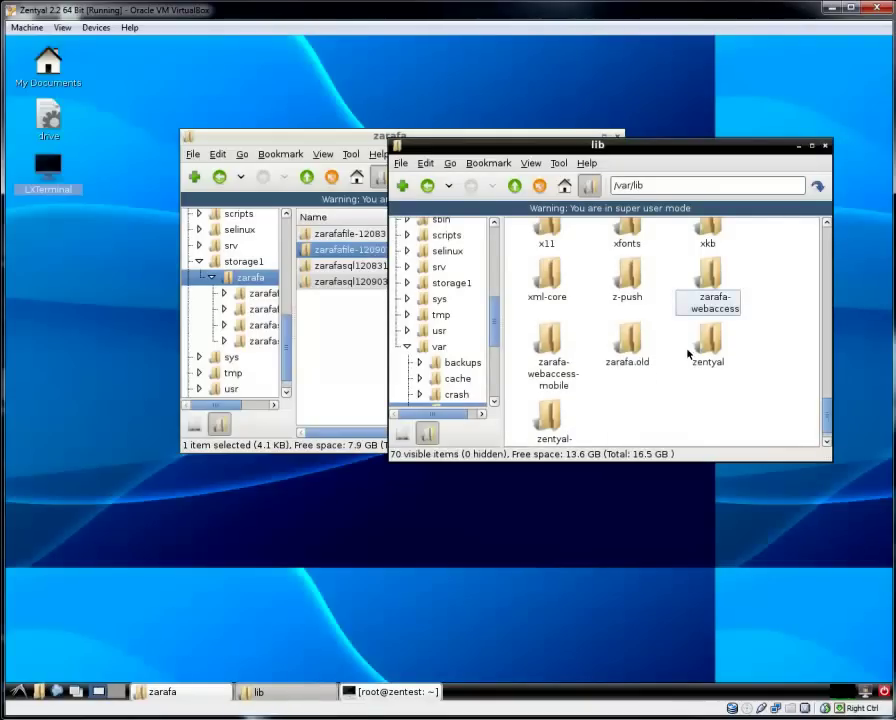
Copy the zarafafile-120903 backup folder and paste it into /var/lib.
{"action": "left_click", "coordinate": [355, 358]}
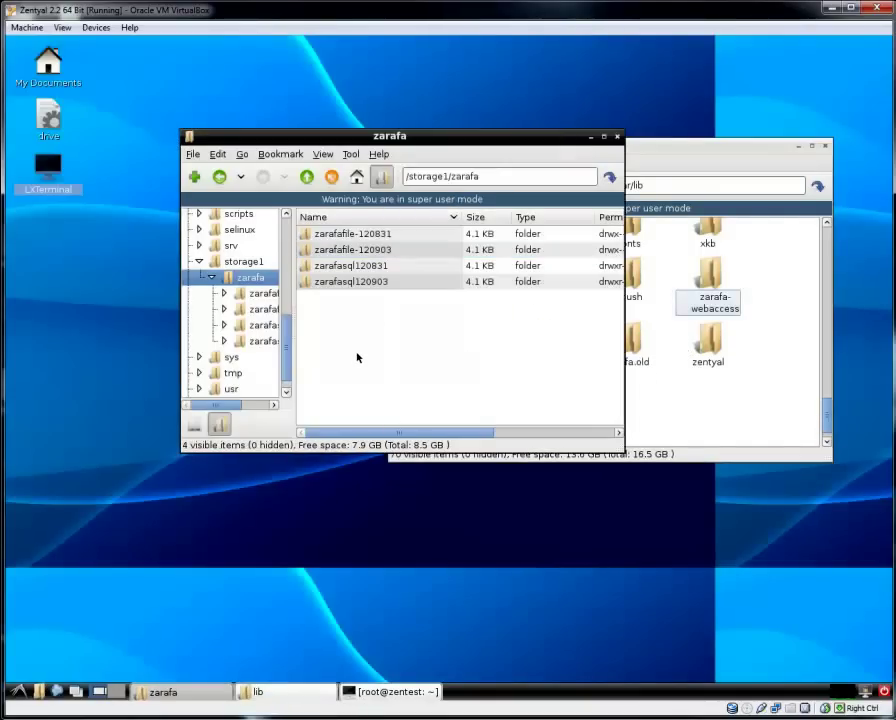
{"action": "left_click", "coordinate": [347, 252]}
{"action": "right_click", "coordinate": [350, 252]}
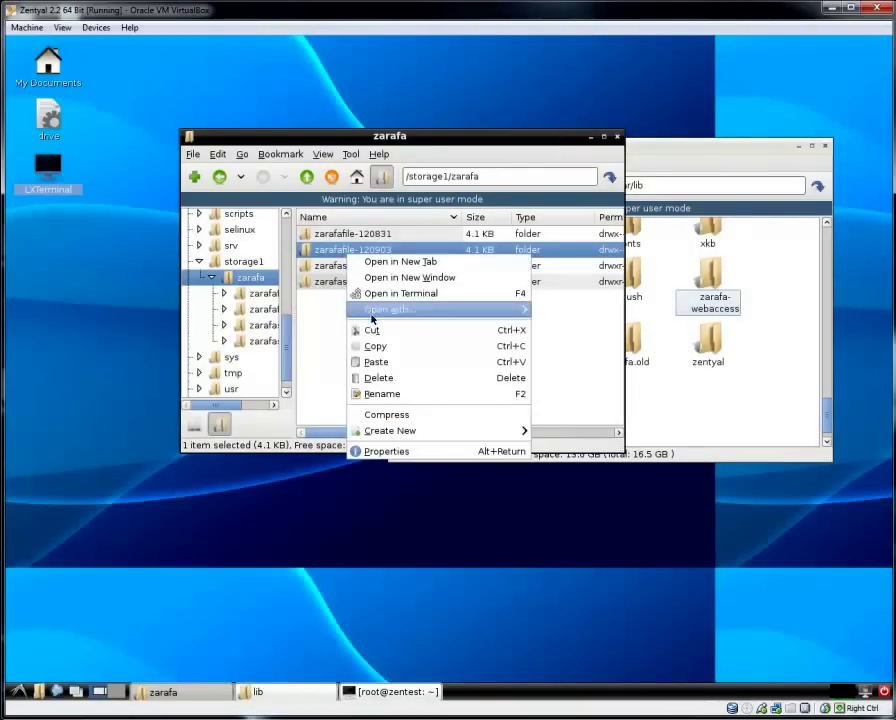
{"action": "left_click", "coordinate": [374, 344]}
{"action": "left_click", "coordinate": [530, 392]}
{"action": "right_click", "coordinate": [530, 392]}
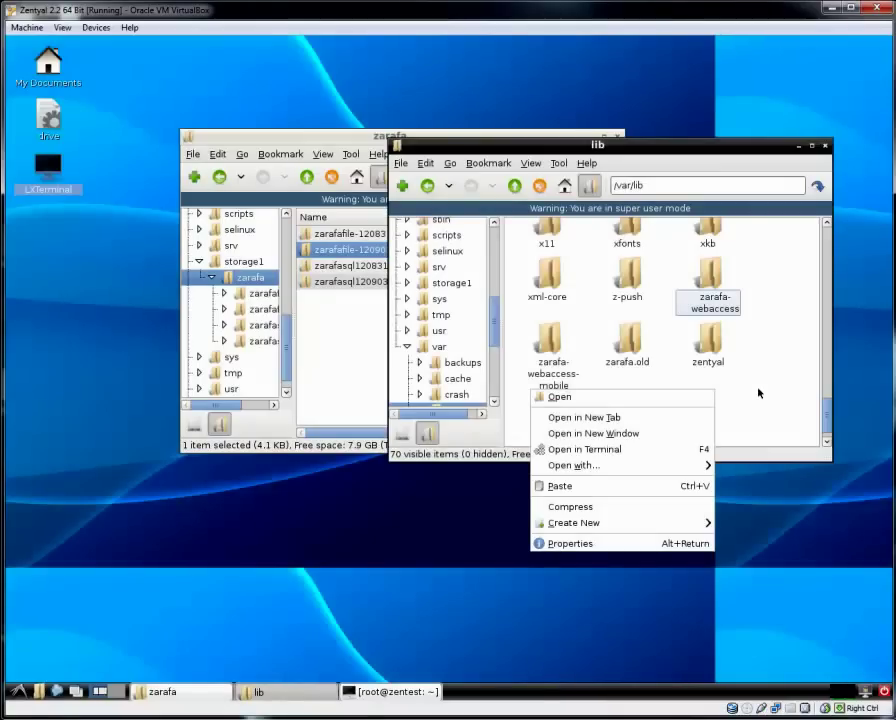
{"action": "left_click", "coordinate": [672, 484]}
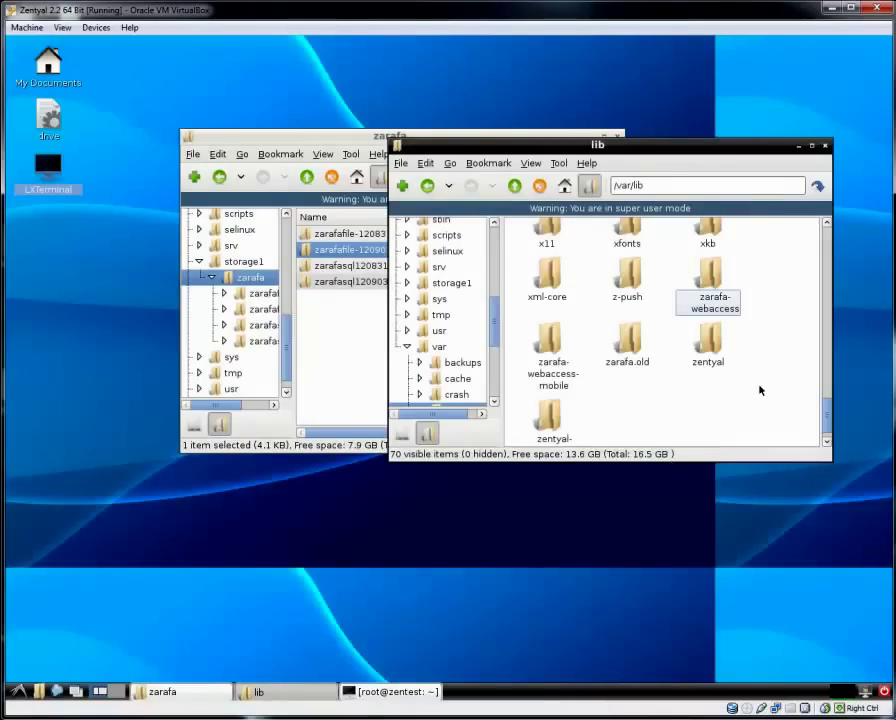
Rename the pasted zarafafile-120903 folder to zarafa.
{"action": "right_click", "coordinate": [708, 352]}
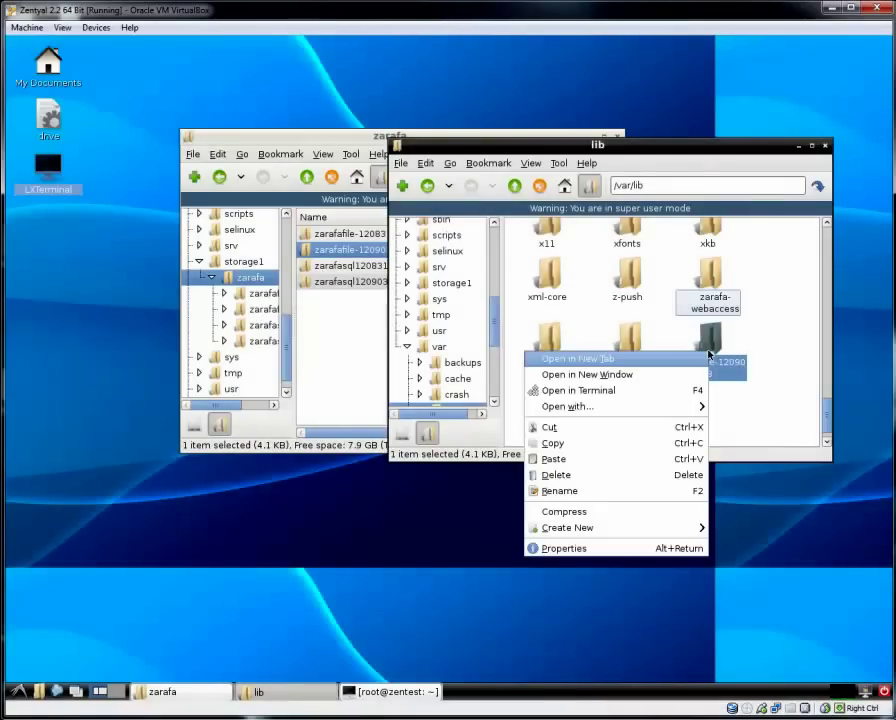
{"action": "left_click", "coordinate": [640, 491]}
{"action": "left_click_drag", "start_coordinate": [547, 317], "coordinate": [494, 318]}
{"action": "key", "text": "BackSpace"}
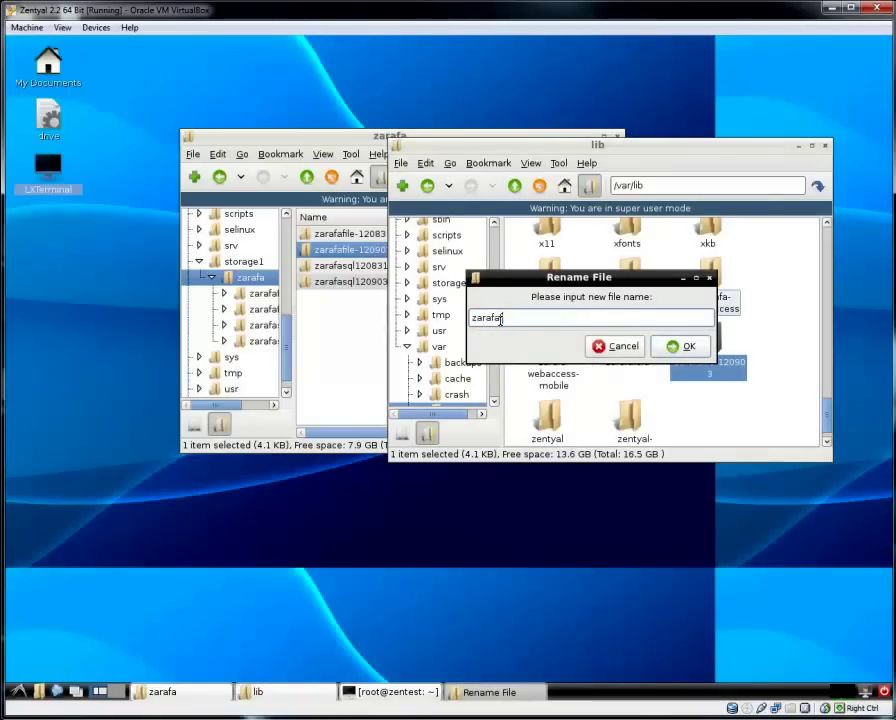
{"action": "left_click", "coordinate": [700, 346]}
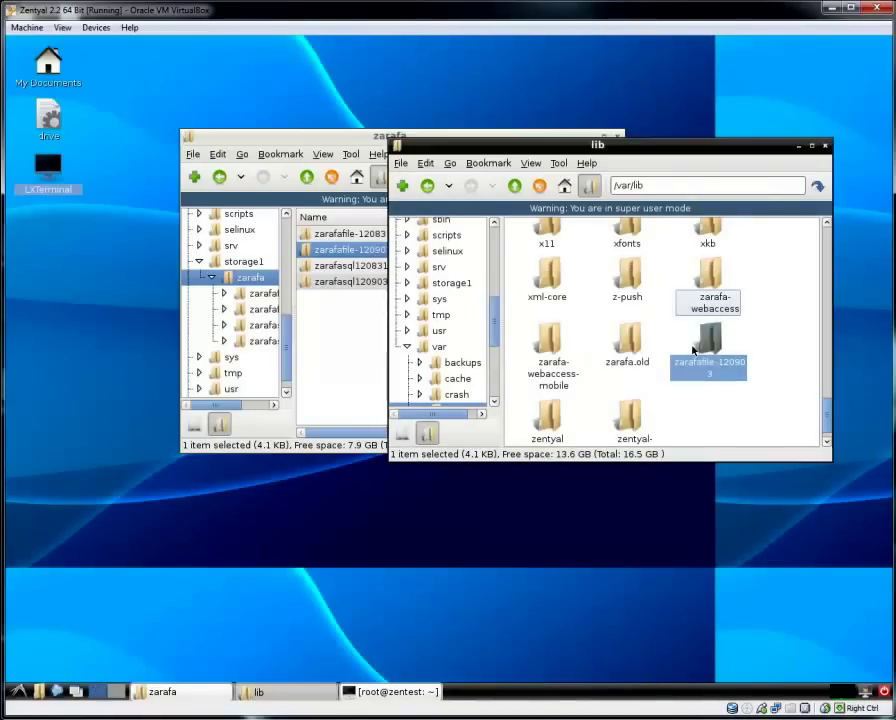
Grant group read on the new zarafa folder recursively, then close the /var/lib window.
{"action": "right_click", "coordinate": [705, 279]}
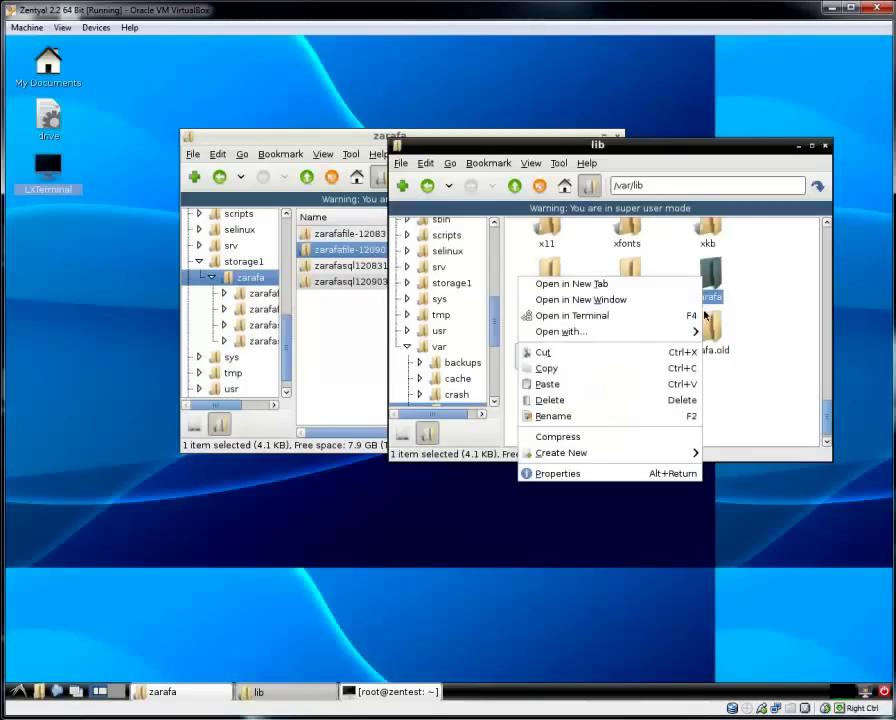
{"action": "left_click", "coordinate": [657, 474]}
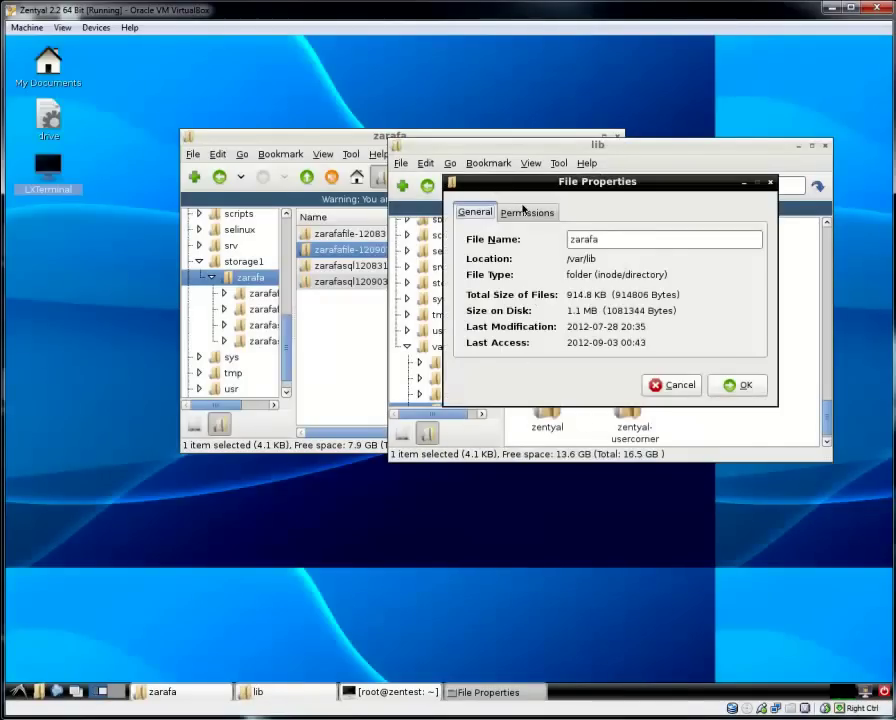
{"action": "left_click", "coordinate": [527, 212]}
{"action": "left_click", "coordinate": [544, 314]}
{"action": "left_click", "coordinate": [738, 385]}
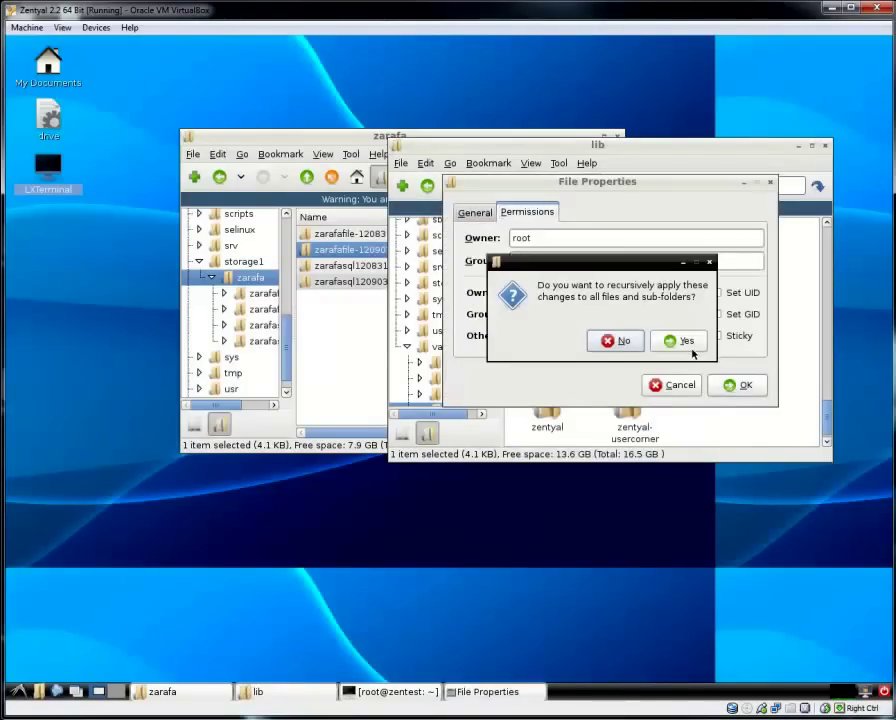
{"action": "left_click", "coordinate": [684, 341]}
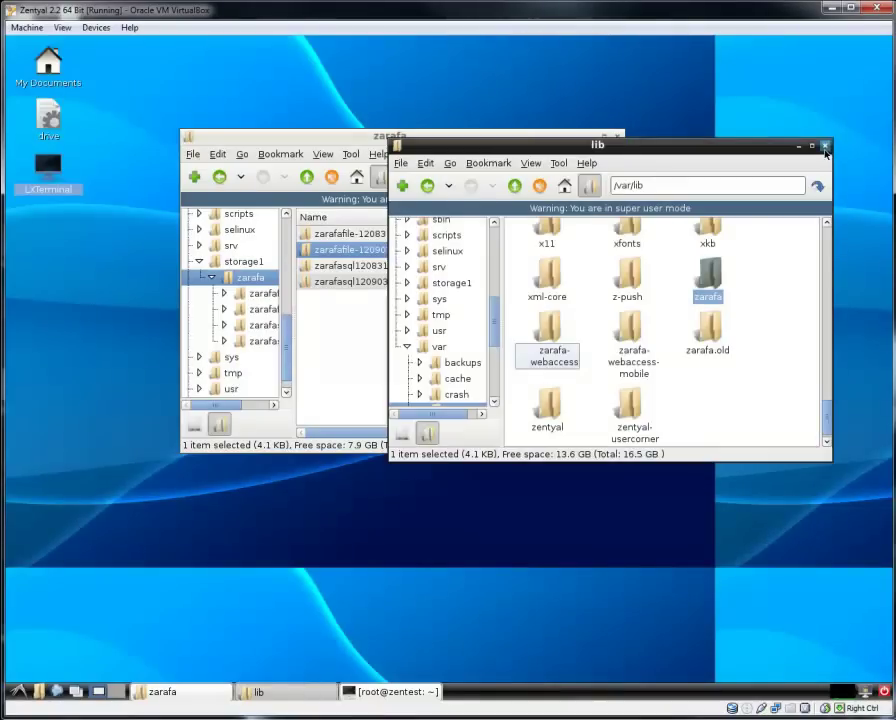
{"action": "left_click", "coordinate": [824, 146]}
Run ls and check root's home folder to confirm zarafa.sql is there, then start Firefox.
{"action": "left_click_drag", "start_coordinate": [503, 146], "coordinate": [562, 146]}
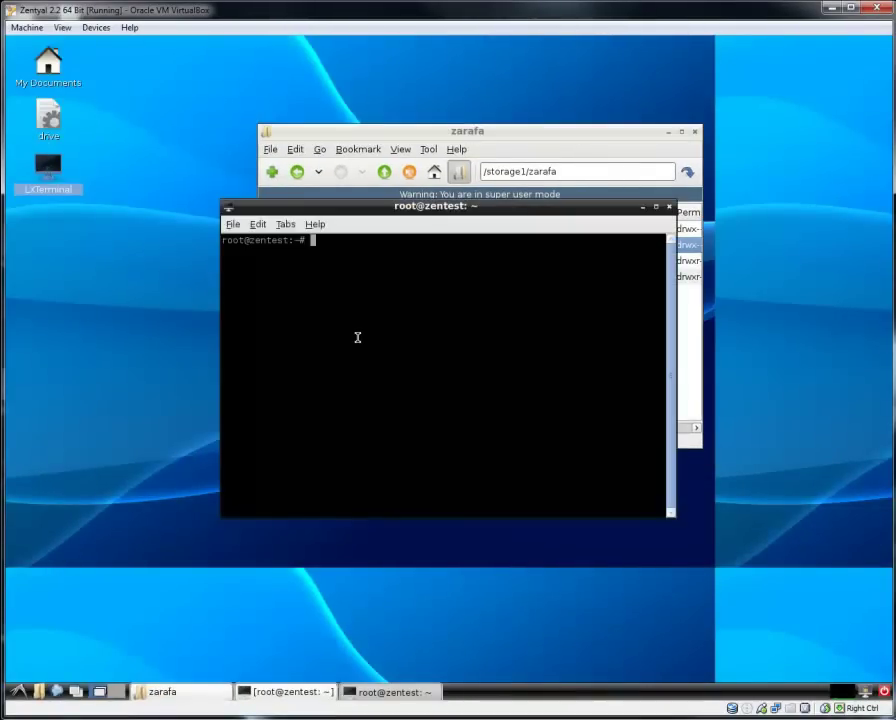
{"action": "type", "text": "s"}
{"action": "key", "text": "Return"}
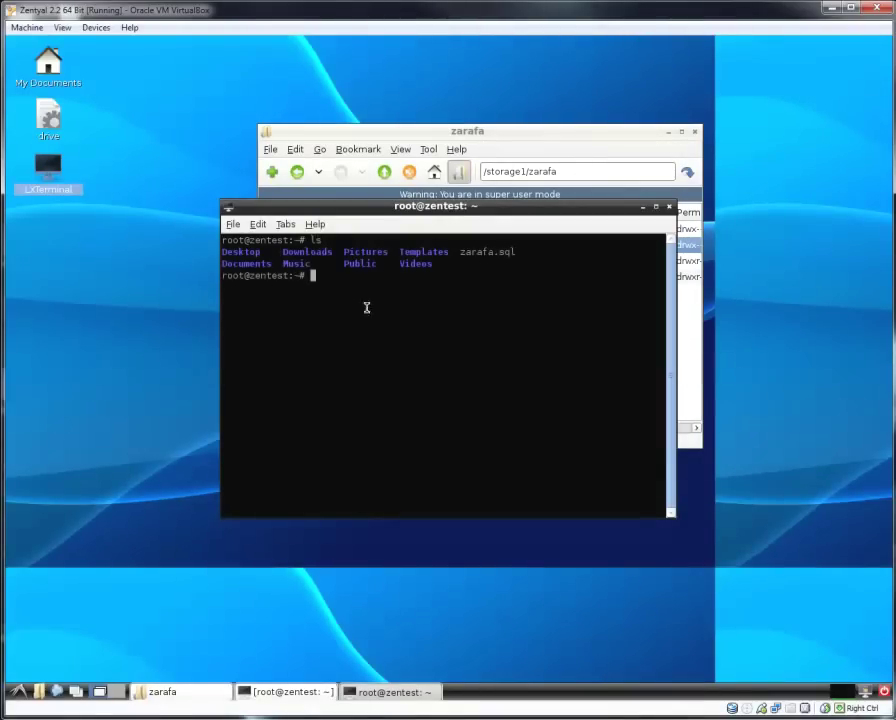
{"action": "double_click", "coordinate": [69, 88]}
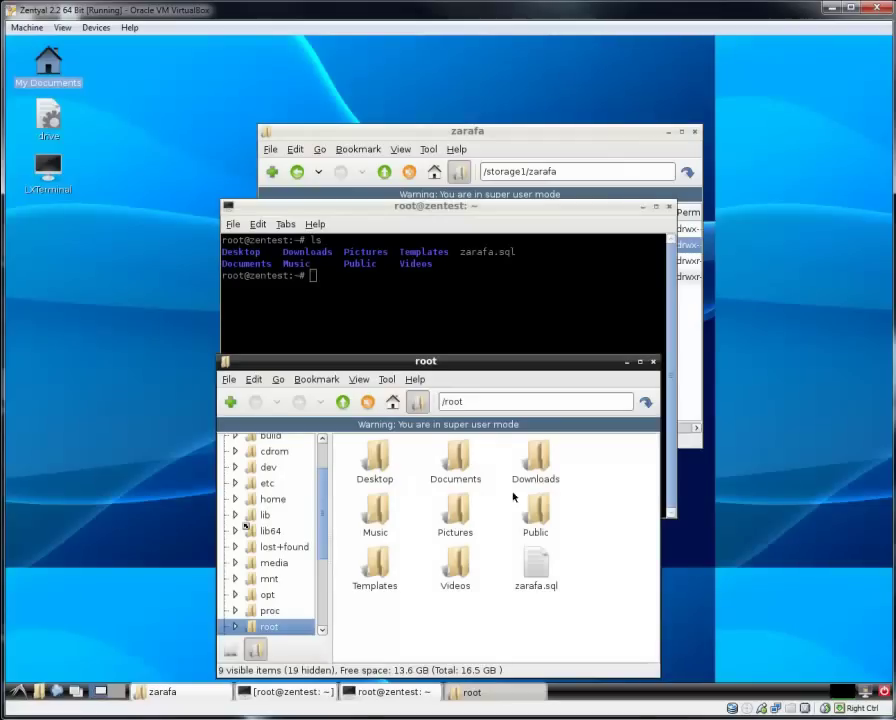
{"action": "left_click", "coordinate": [653, 361]}
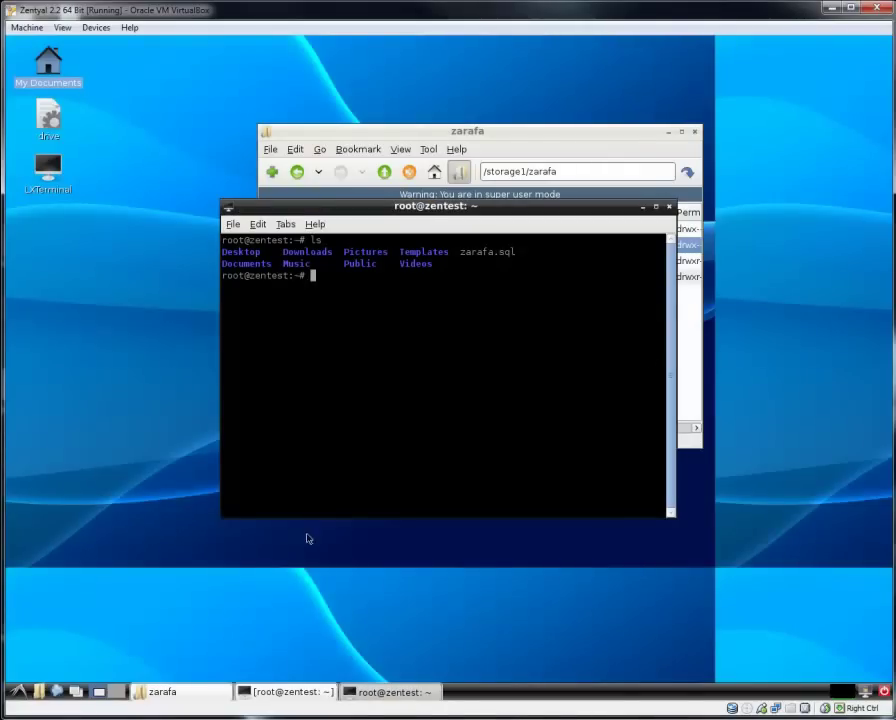
{"action": "double_click", "coordinate": [58, 687]}
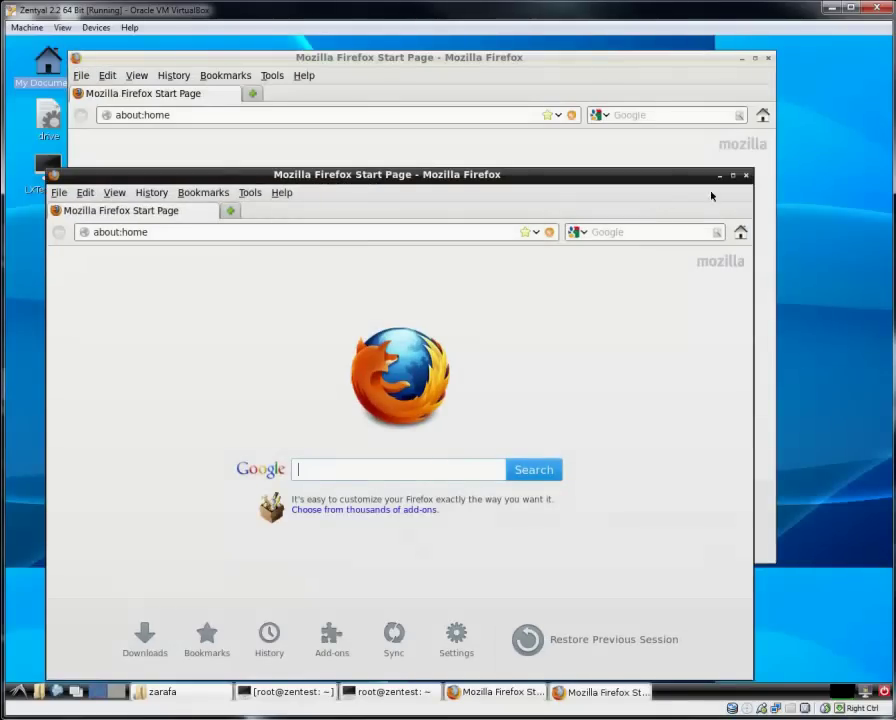
Navigate to the Zarafa page on thejonas.net via the URL history.
{"action": "left_click", "coordinate": [745, 175]}
{"action": "left_click", "coordinate": [559, 115]}
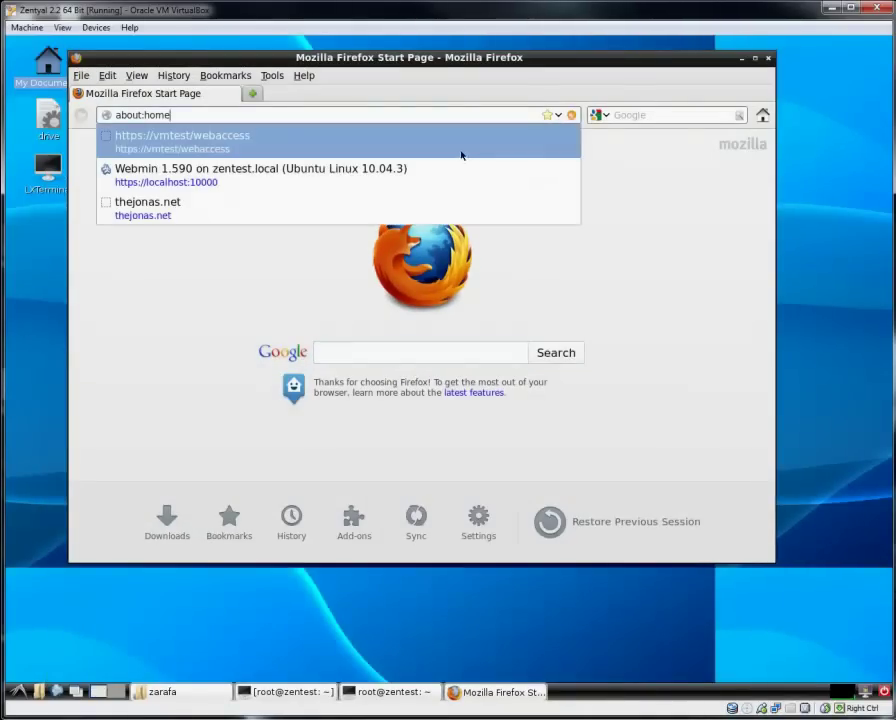
{"action": "left_click", "coordinate": [433, 208]}
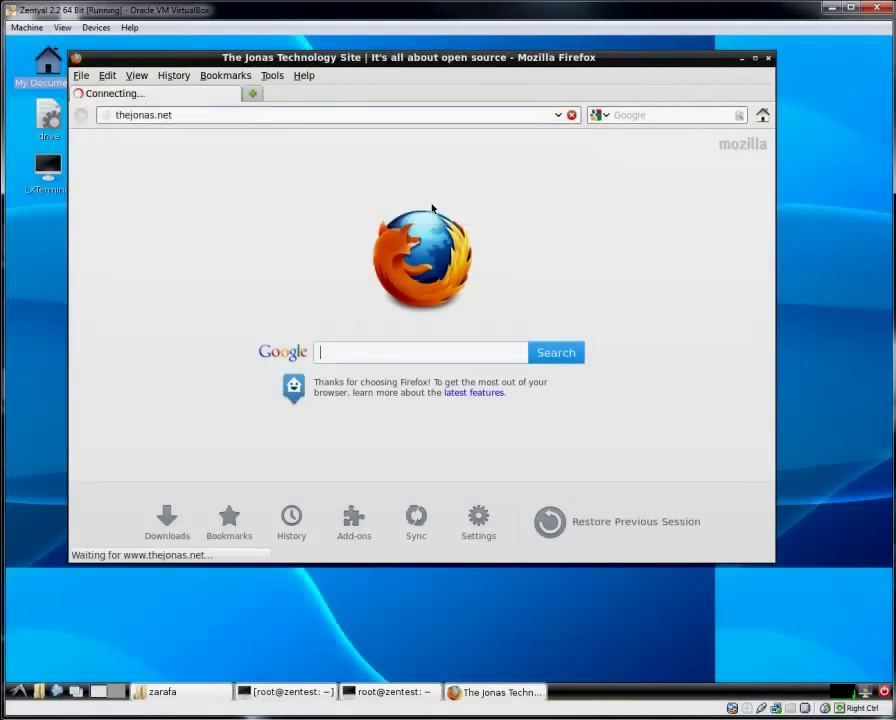
{"action": "mouse_move", "coordinate": [463, 371]}
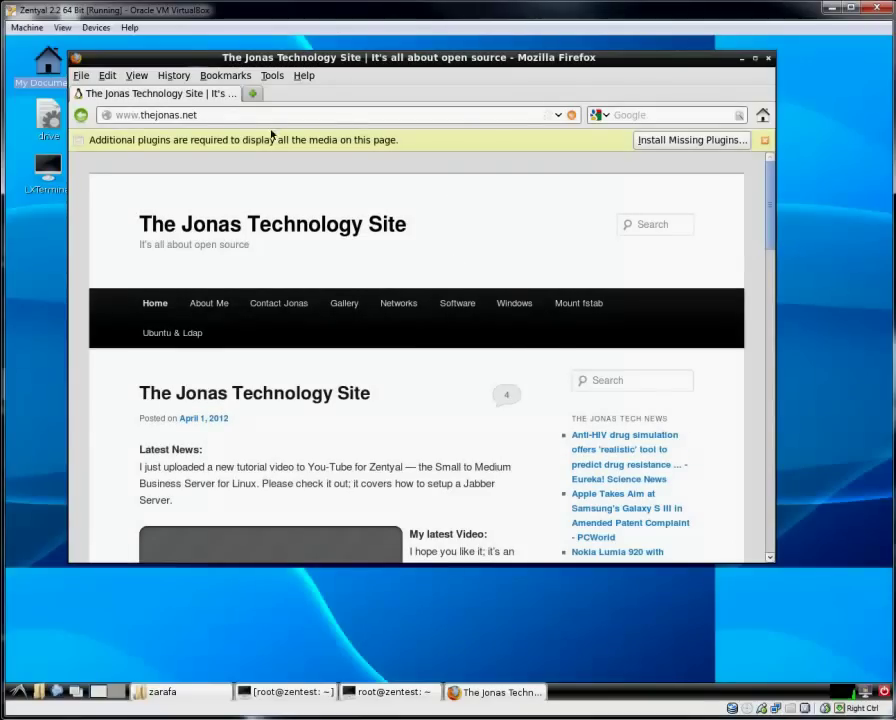
{"action": "scroll", "coordinate": [482, 259], "scroll_direction": "down", "scroll_amount": 2}
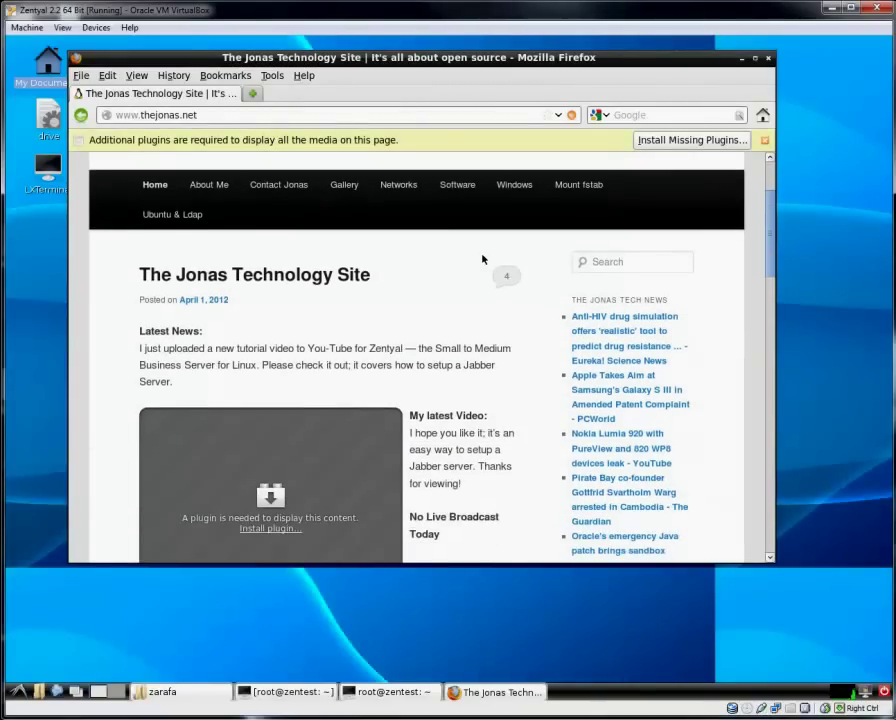
{"action": "mouse_move", "coordinate": [456, 194]}
{"action": "mouse_move", "coordinate": [462, 268]}
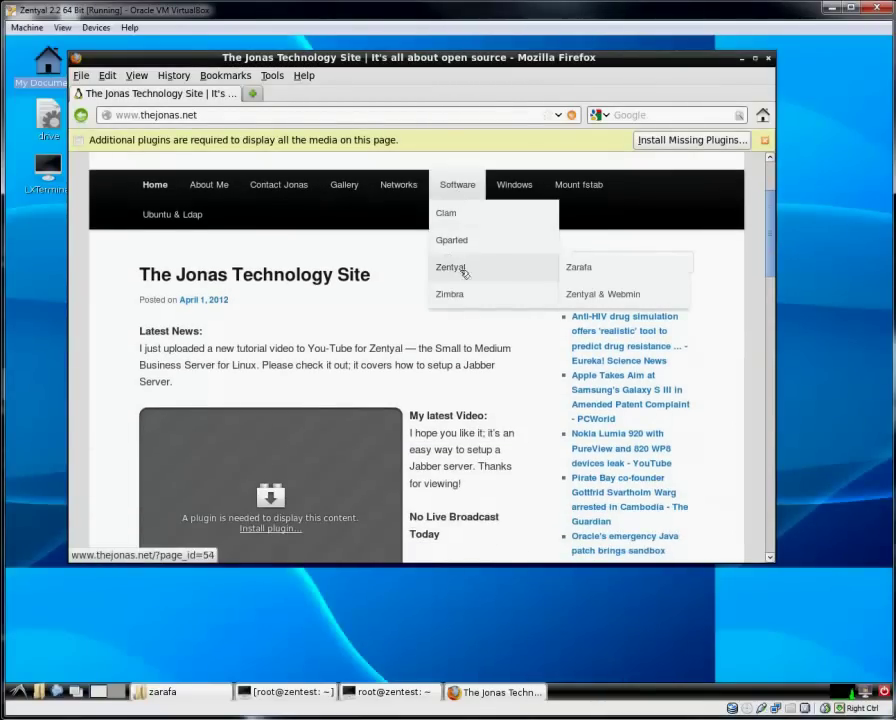
{"action": "left_click", "coordinate": [596, 271]}
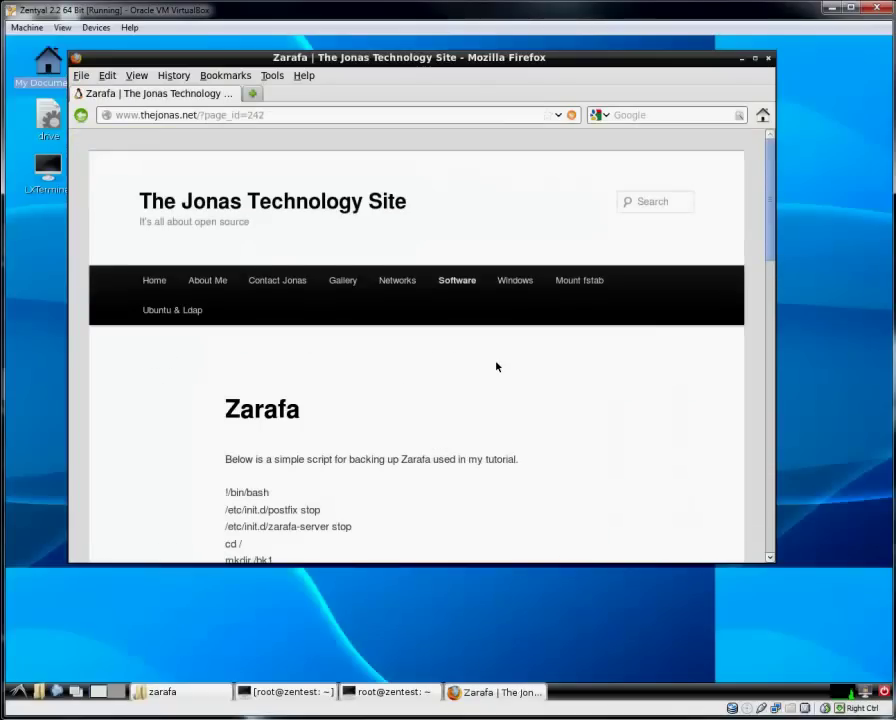
Copy the MySQL restore command line from the page and close Firefox.
{"action": "scroll", "coordinate": [496, 366], "scroll_direction": "down", "scroll_amount": 3}
{"action": "scroll", "coordinate": [497, 366], "scroll_direction": "down", "scroll_amount": 2}
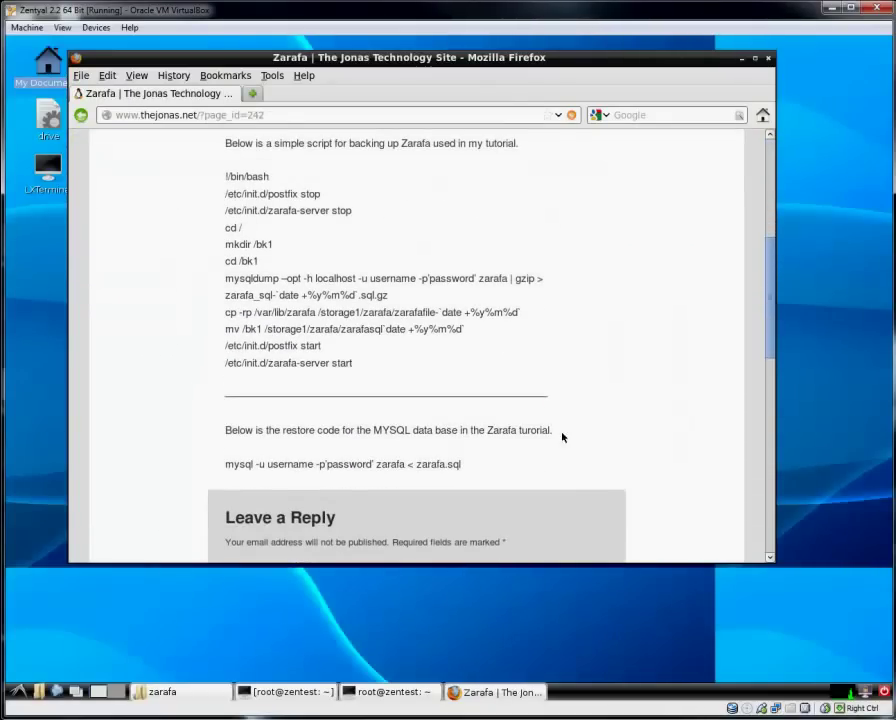
{"action": "left_click_drag", "start_coordinate": [470, 470], "coordinate": [222, 466]}
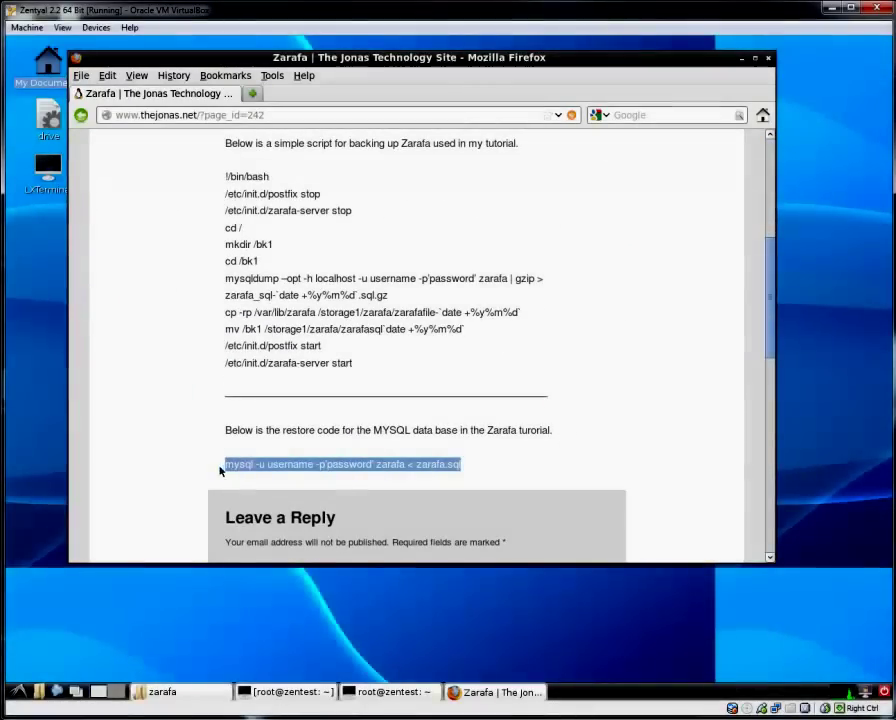
{"action": "right_click", "coordinate": [257, 466]}
{"action": "left_click", "coordinate": [271, 472]}
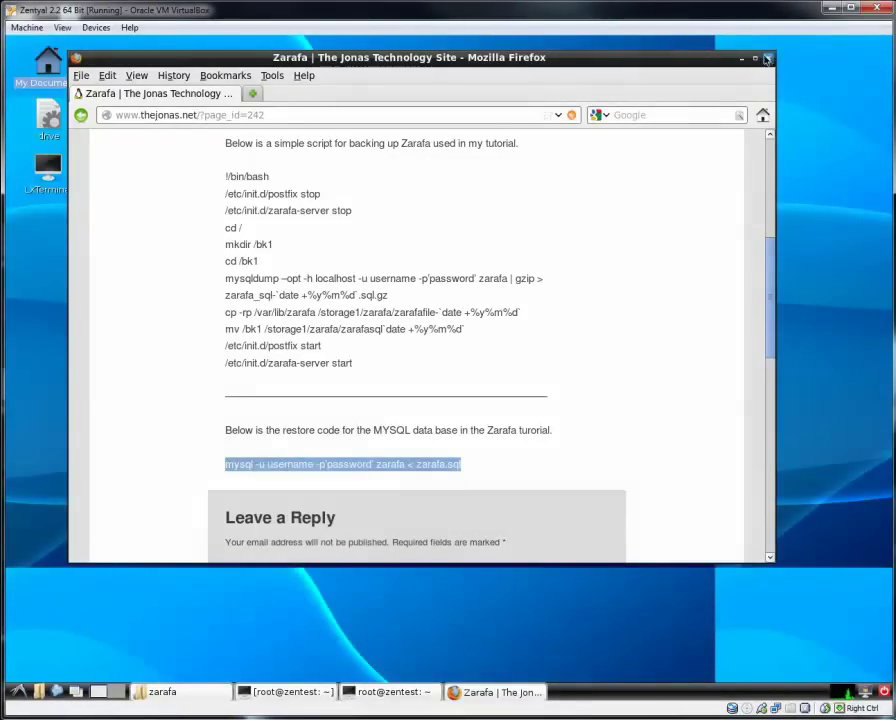
{"action": "left_click", "coordinate": [768, 58]}
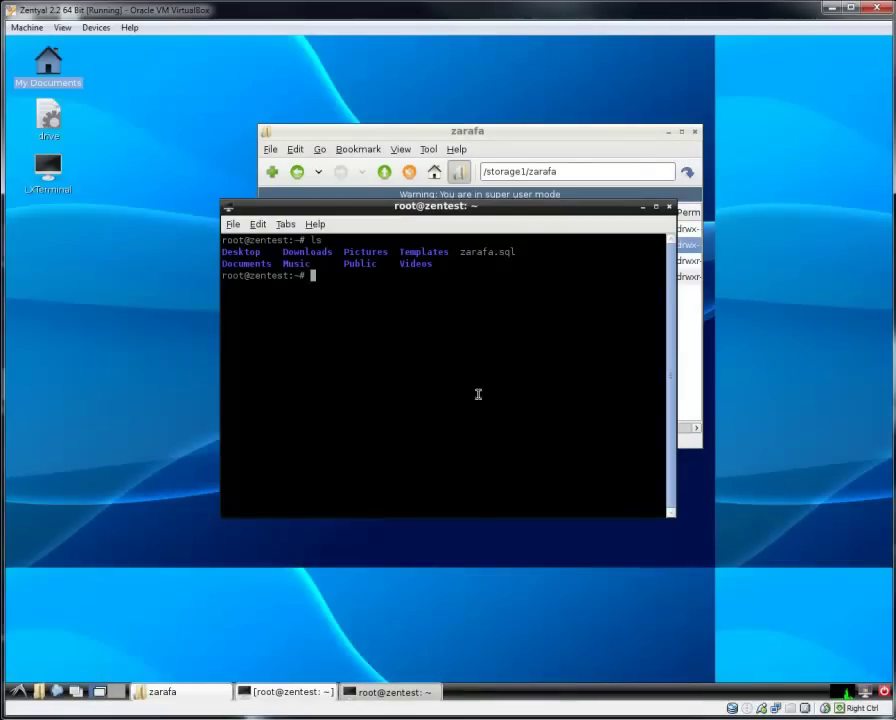
Attempt a paste at the terminal prompt, then reopen thejonas.net's Zarafa page.
{"action": "right_click", "coordinate": [552, 339]}
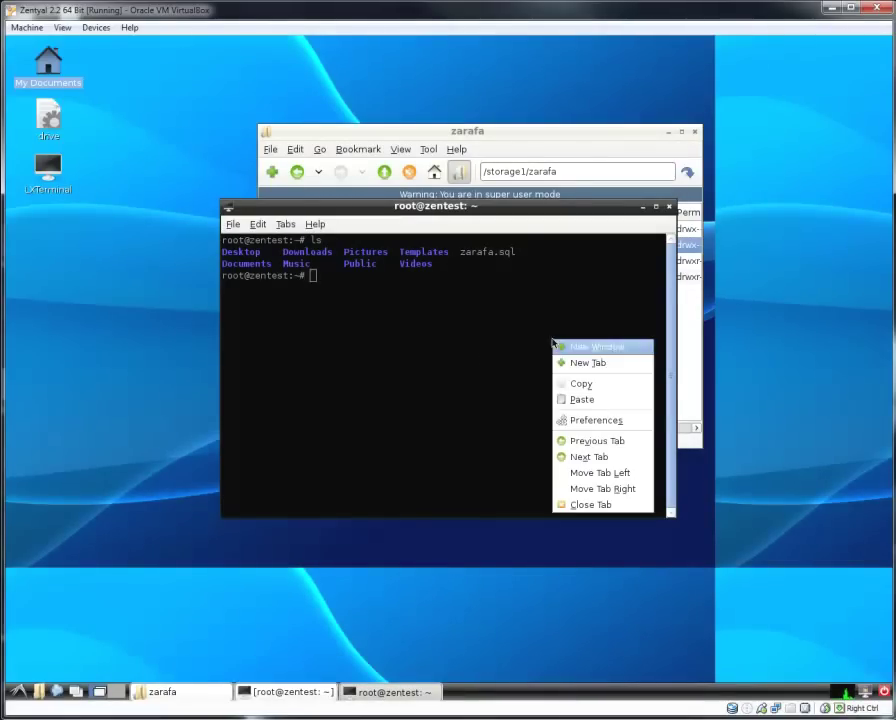
{"action": "left_click", "coordinate": [571, 397]}
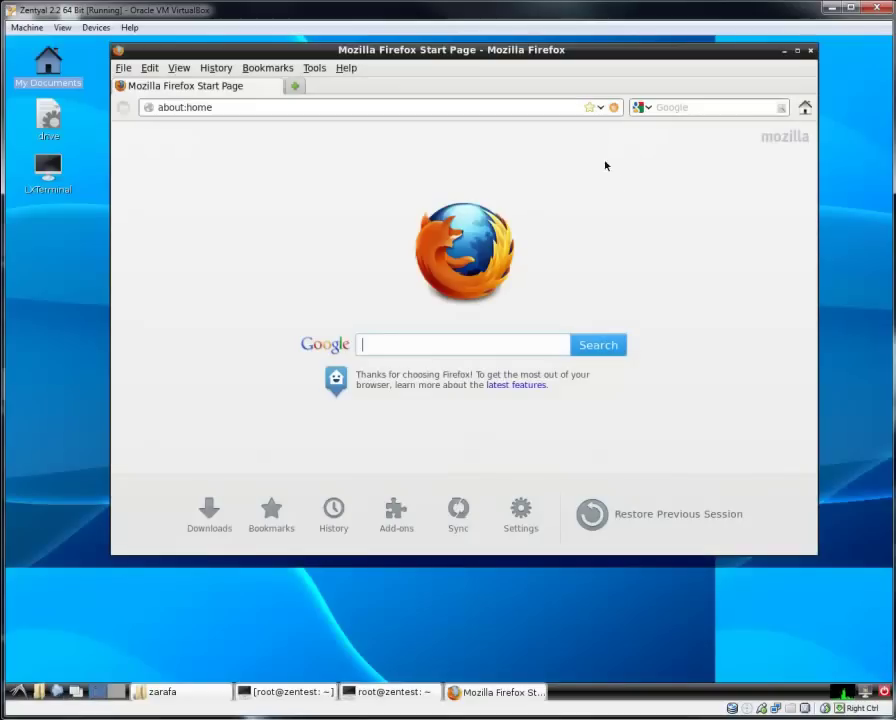
{"action": "left_click", "coordinate": [601, 108]}
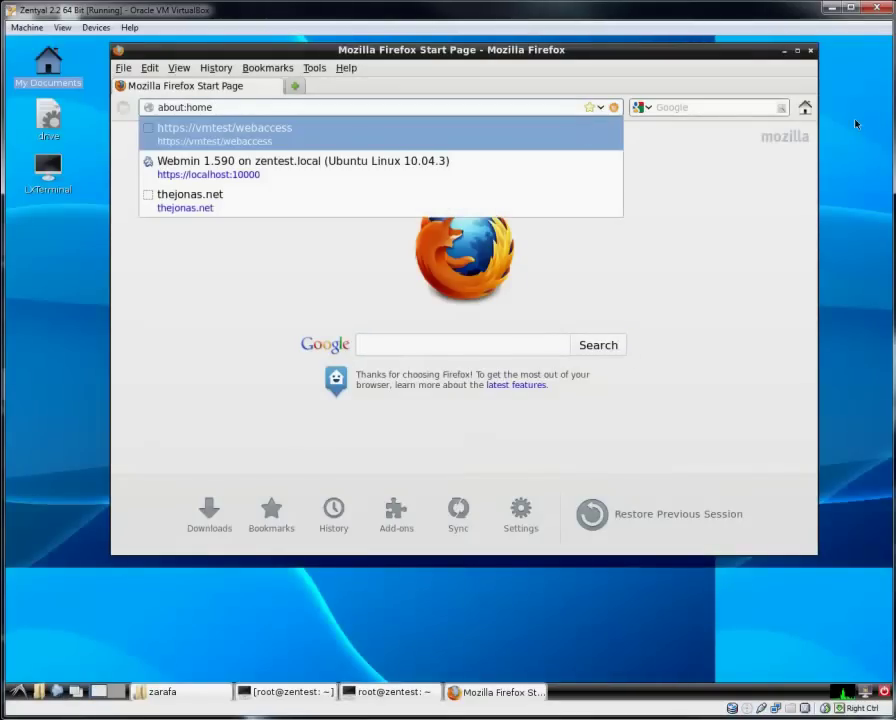
{"action": "left_click", "coordinate": [218, 205]}
{"action": "mouse_move", "coordinate": [492, 305]}
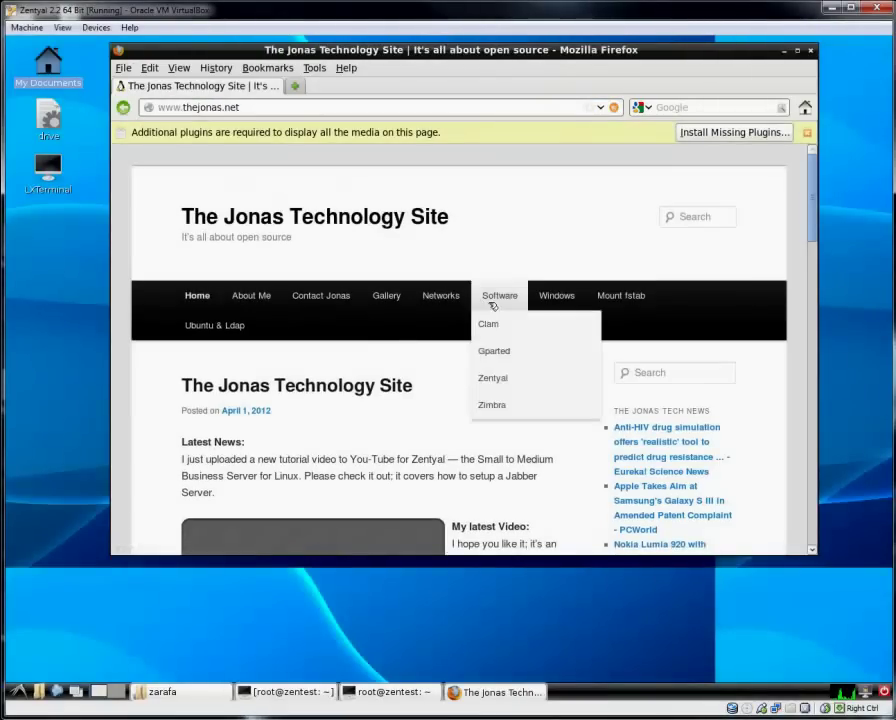
{"action": "mouse_move", "coordinate": [498, 377]}
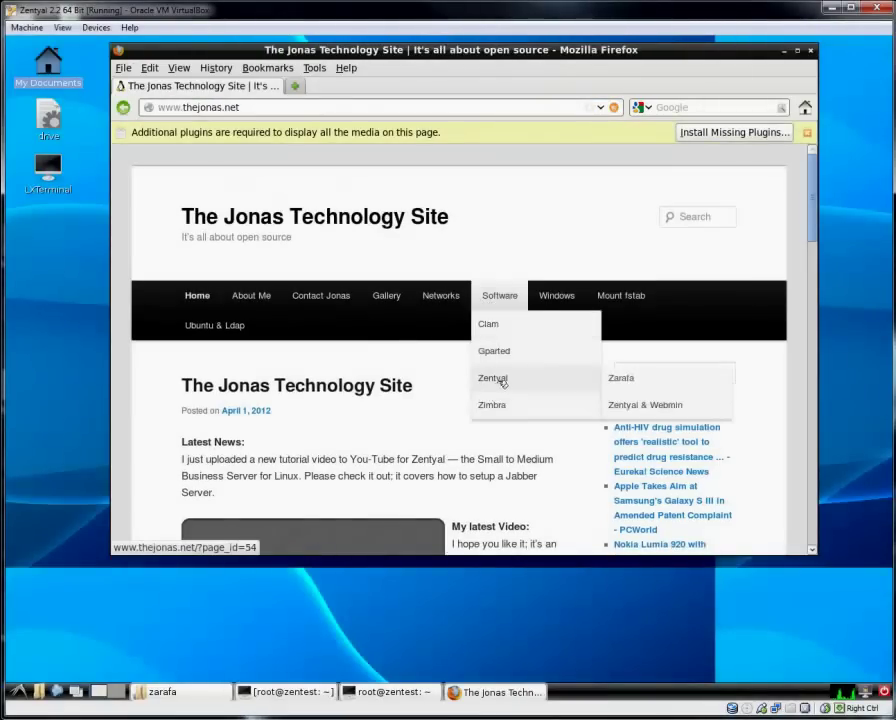
{"action": "left_click", "coordinate": [643, 380]}
Copy the MySQL restore command again and minimize Firefox.
{"action": "scroll", "coordinate": [454, 436], "scroll_direction": "down", "scroll_amount": 6}
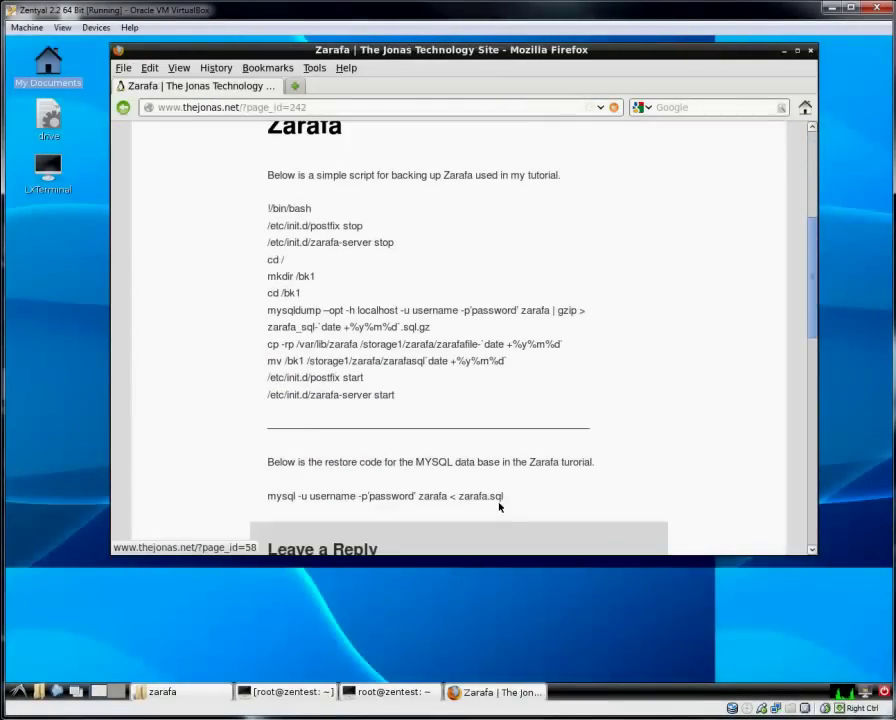
{"action": "left_click_drag", "start_coordinate": [506, 498], "coordinate": [268, 500]}
{"action": "right_click", "coordinate": [276, 499]}
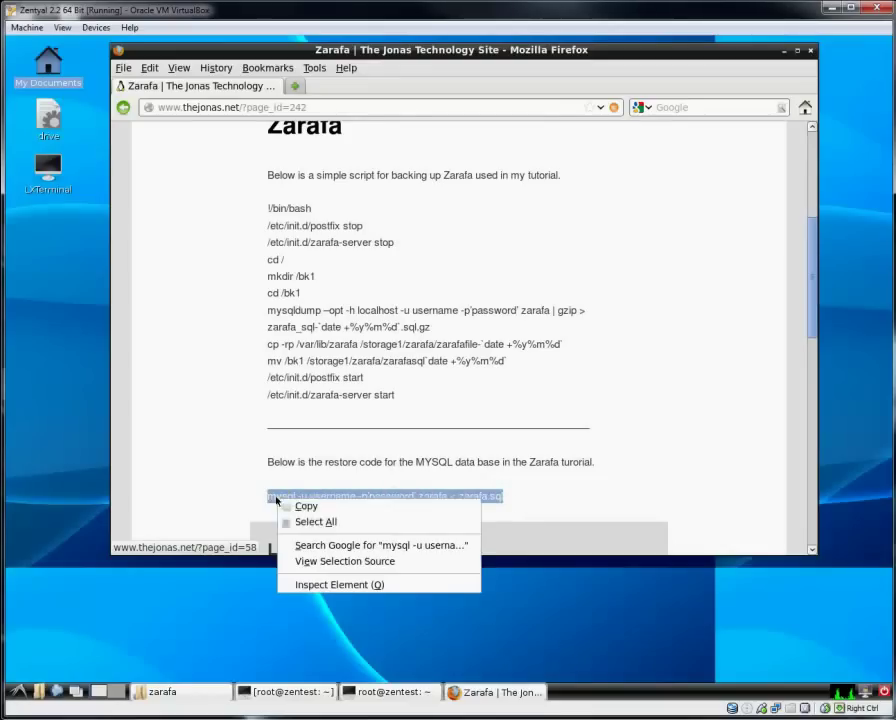
{"action": "left_click", "coordinate": [298, 506]}
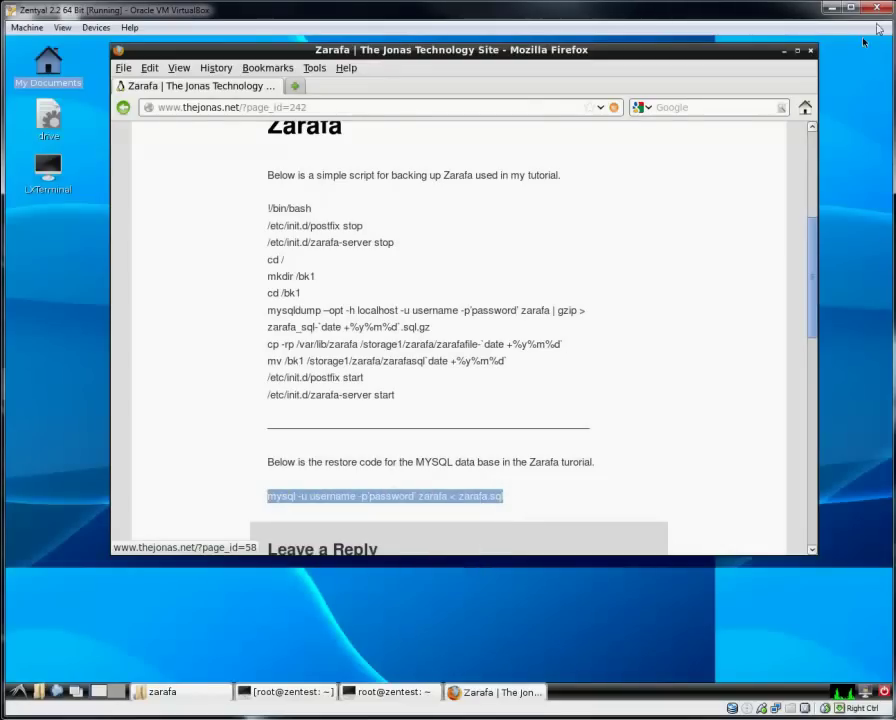
{"action": "left_click", "coordinate": [783, 50]}
Paste the mysql restore command, fix its quotes and trailing space, and clear the placeholder password.
{"action": "right_click", "coordinate": [496, 297]}
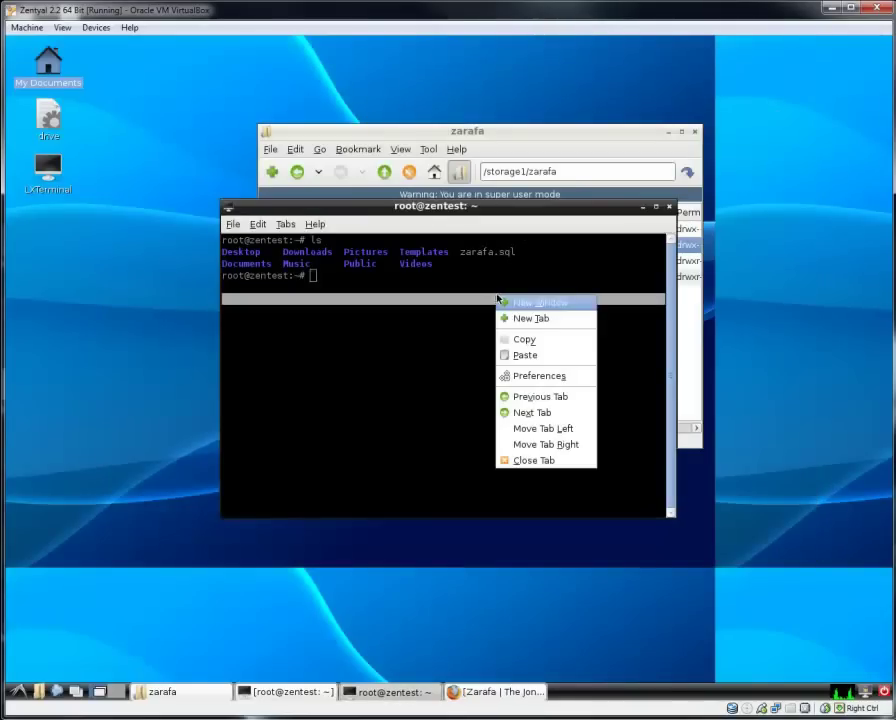
{"action": "left_click", "coordinate": [515, 354]}
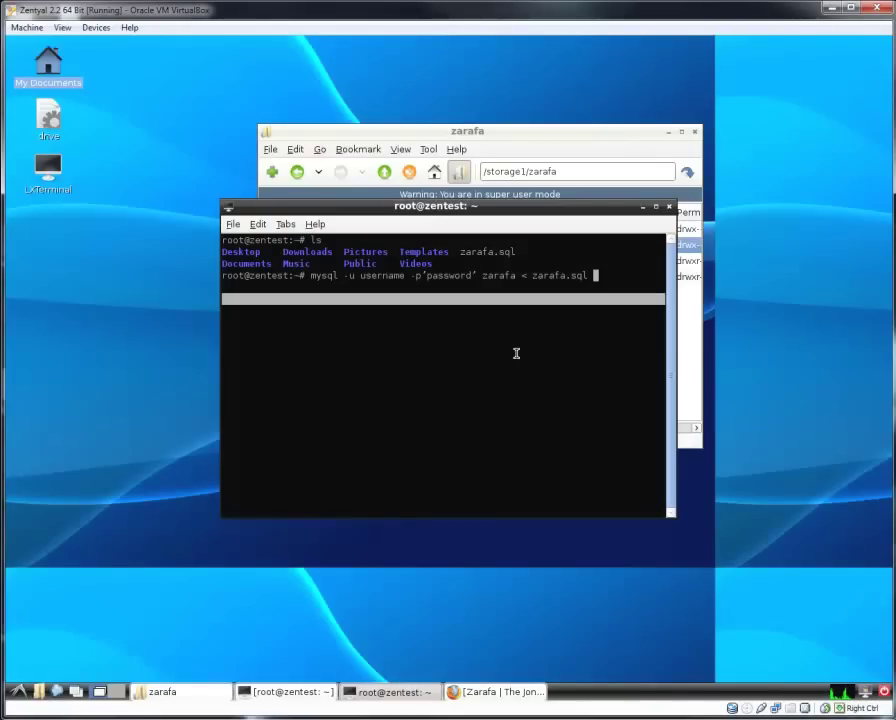
{"action": "key", "text": "BackSpace"}
{"action": "key", "text": "Left"}
{"action": "key", "text": "Left"}
{"action": "key", "text": "Left"}
{"action": "key", "text": "Left"}
{"action": "key", "text": "Left"}
{"action": "key", "text": "Left"}
{"action": "key", "text": "Left"}
{"action": "key", "text": "Left"}
{"action": "key", "text": "Left"}
{"action": "key", "text": "Left"}
{"action": "key", "text": "Left"}
{"action": "key", "text": "Left"}
{"action": "key", "text": "Left"}
{"action": "key", "text": "Left"}
{"action": "key", "text": "Left"}
{"action": "key", "text": "Left"}
{"action": "key", "text": "Left"}
{"action": "key", "text": "Left"}
{"action": "key", "text": "Left"}
{"action": "key", "text": "Left"}
{"action": "key", "text": "BackSpace"}
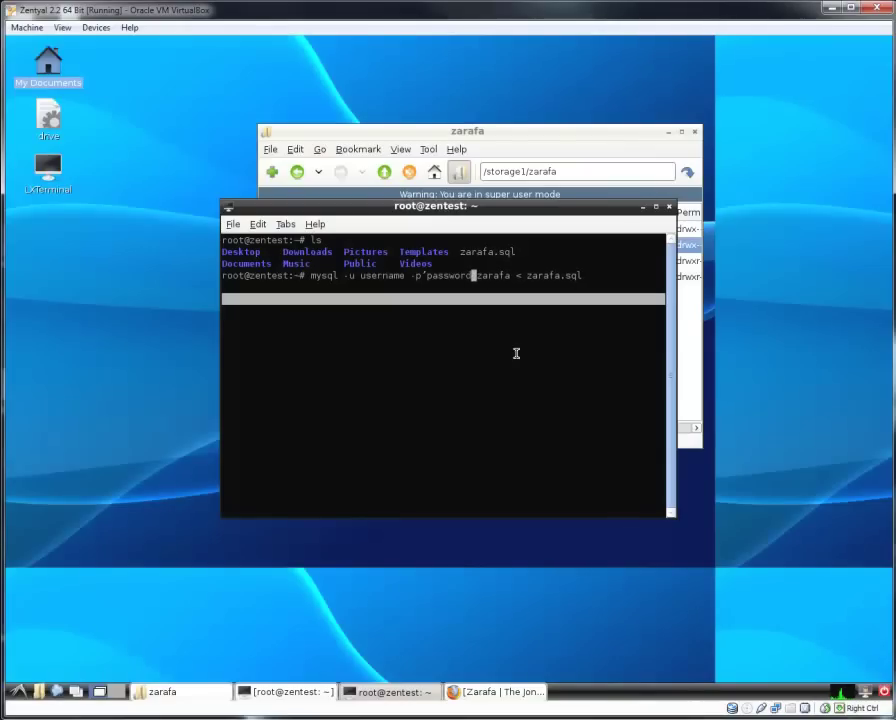
{"action": "type", "text": "'"}
{"action": "key", "text": "Left"}
{"action": "key", "text": "Left"}
{"action": "key", "text": "Left"}
{"action": "key", "text": "Left"}
{"action": "key", "text": "Left"}
{"action": "key", "text": "Left"}
{"action": "key", "text": "Left"}
{"action": "key", "text": "Left"}
{"action": "key", "text": "Left"}
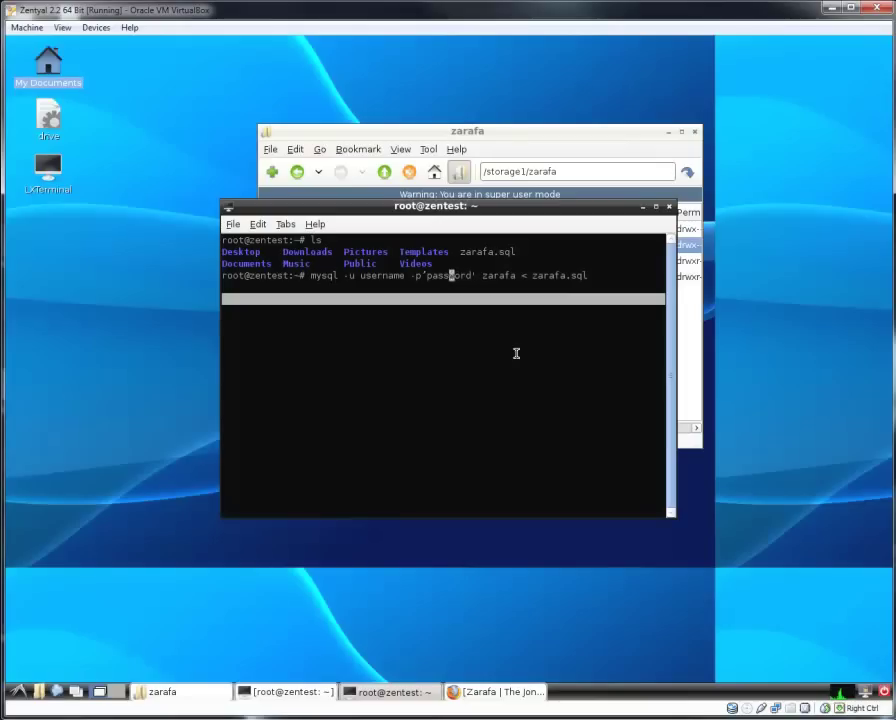
{"action": "key", "text": "BackSpace"}
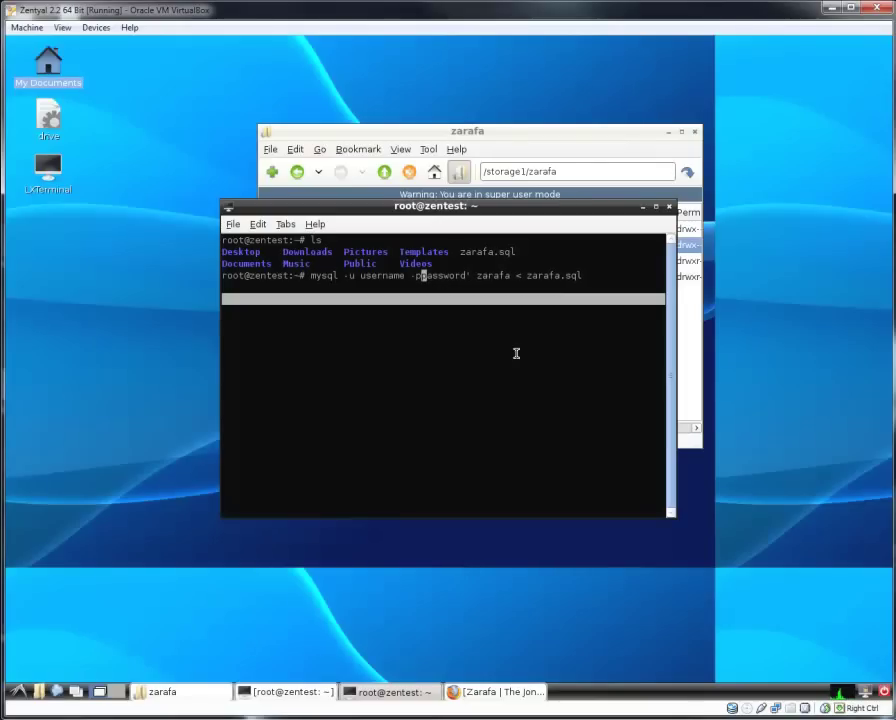
{"action": "type", "text": "'"}
{"action": "key", "text": "Right"}
{"action": "key", "text": "Right"}
{"action": "key", "text": "Right"}
{"action": "key", "text": "Right"}
{"action": "key", "text": "Right"}
{"action": "key", "text": "Right"}
{"action": "key", "text": "Right"}
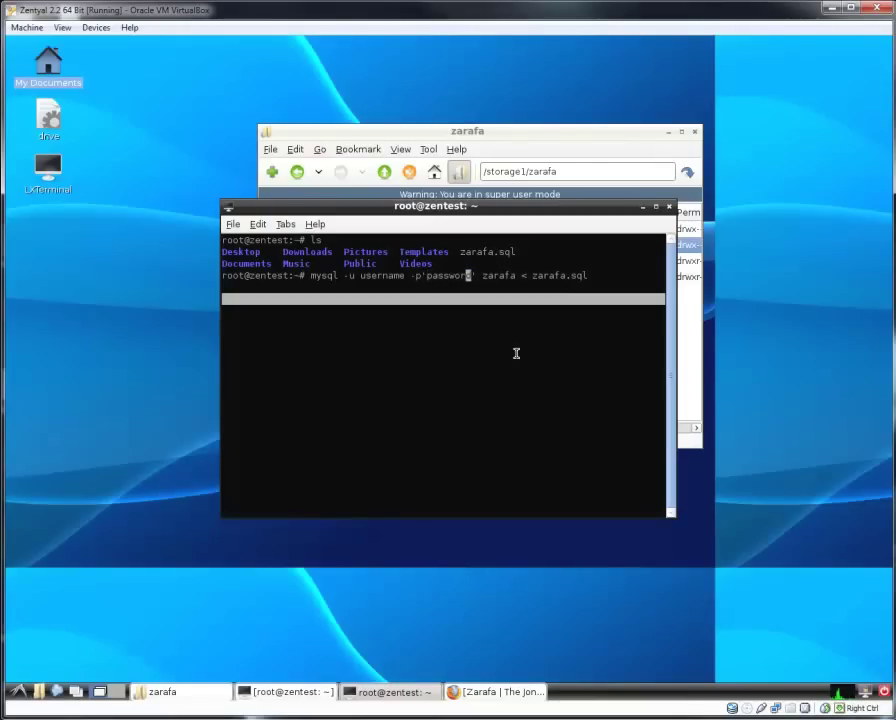
{"action": "key", "text": "Right"}
{"action": "key", "text": "BackSpace"}
{"action": "key", "text": "BackSpace"}
{"action": "key", "text": "BackSpace"}
{"action": "key", "text": "BackSpace"}
{"action": "key", "text": "BackSpace"}
{"action": "key", "text": "BackSpace"}
{"action": "key", "text": "BackSpace"}
{"action": "key", "text": "BackSpace"}
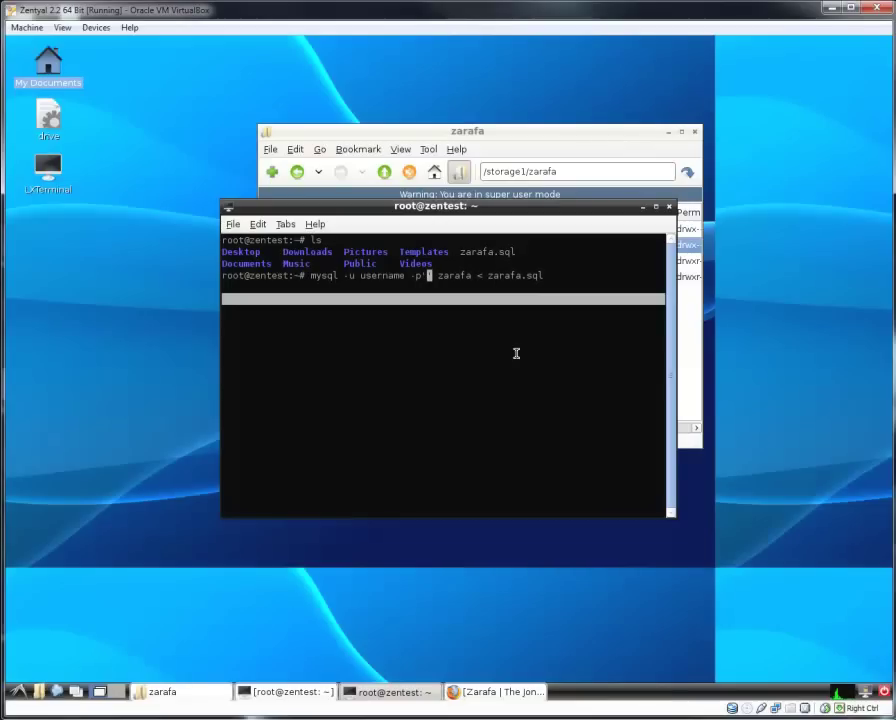
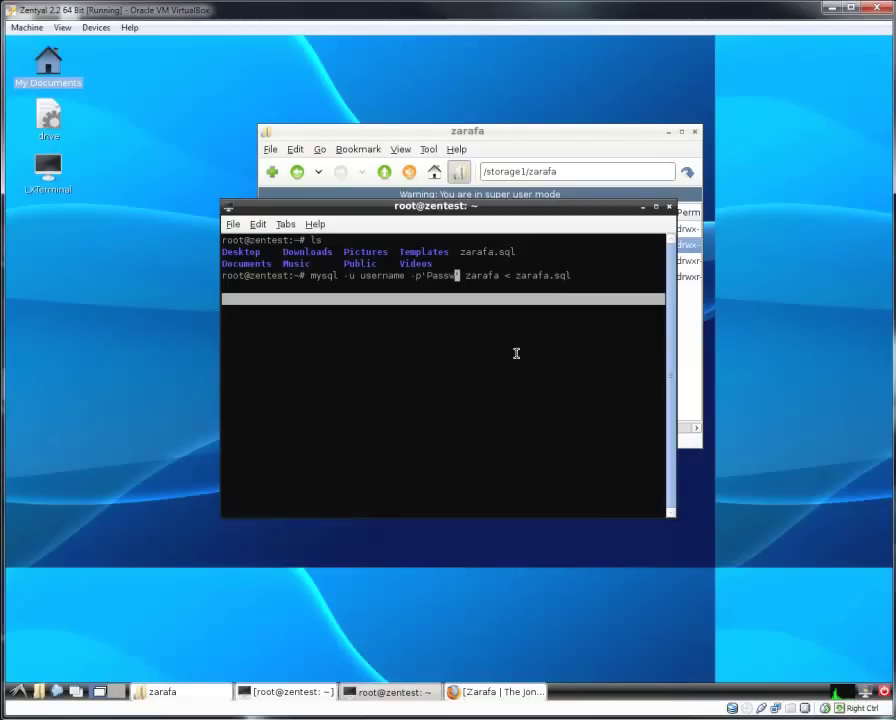
Enter the real password and user test, then run the restore of zarafa.sql.
{"action": "key", "text": "Left"}
{"action": "key", "text": "Left"}
{"action": "key", "text": "Left"}
{"action": "key", "text": "Left"}
{"action": "key", "text": "Left"}
{"action": "key", "text": "Left"}
{"action": "key", "text": "Left"}
{"action": "key", "text": "Left"}
{"action": "key", "text": "Left"}
{"action": "key", "text": "Left"}
{"action": "key", "text": "Left"}
{"action": "key", "text": "Left"}
{"action": "key", "text": "Left"}
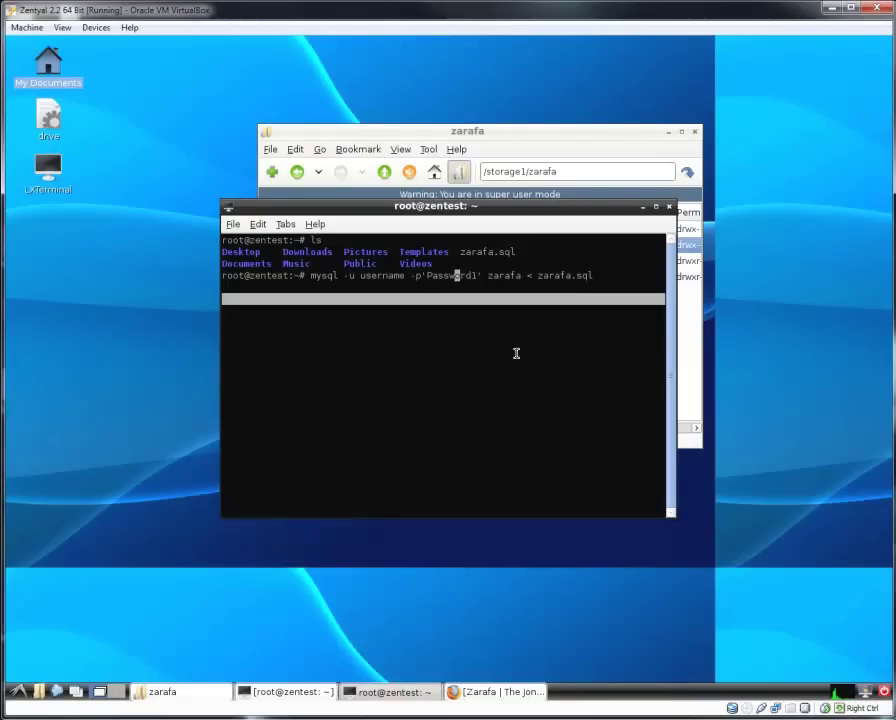
{"action": "key", "text": "BackSpace"}
{"action": "key", "text": "BackSpace"}
{"action": "key", "text": "BackSpace"}
{"action": "key", "text": "BackSpace"}
{"action": "key", "text": "BackSpace"}
{"action": "key", "text": "BackSpace"}
{"action": "key", "text": "BackSpace"}
{"action": "key", "text": "BackSpace"}
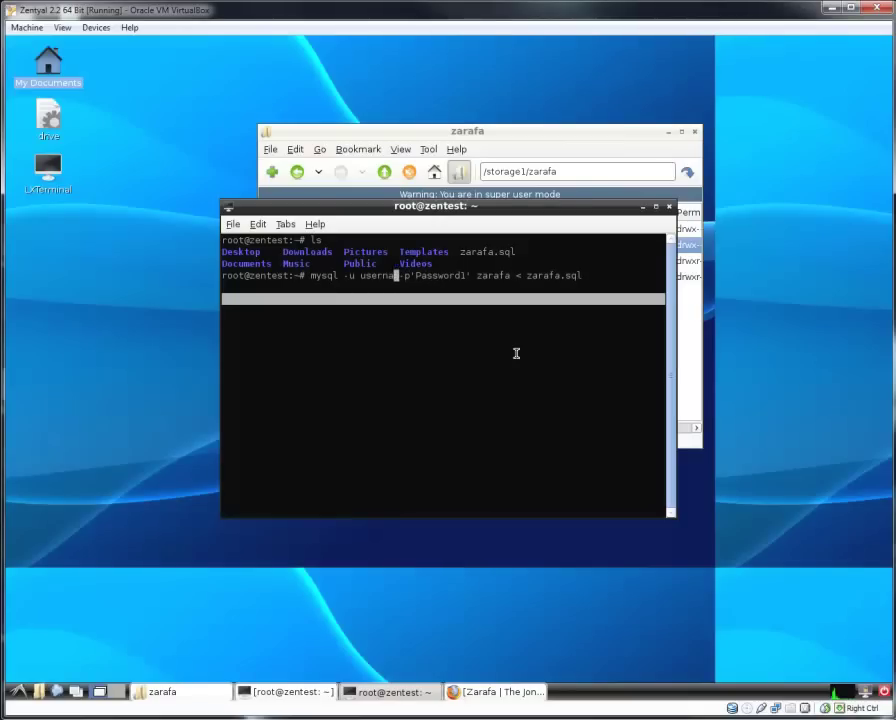
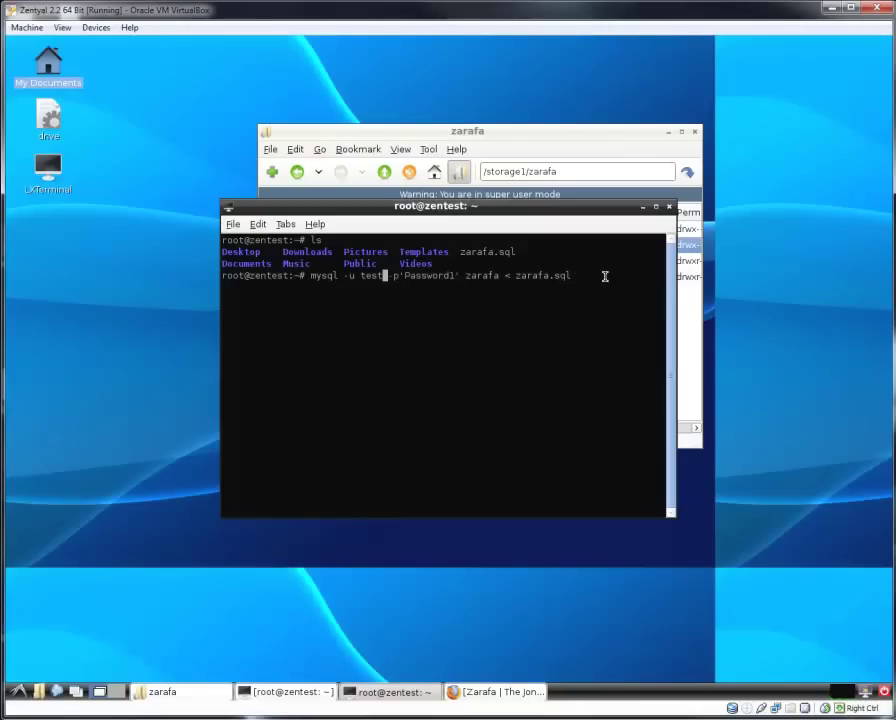
{"action": "key", "text": "Return"}
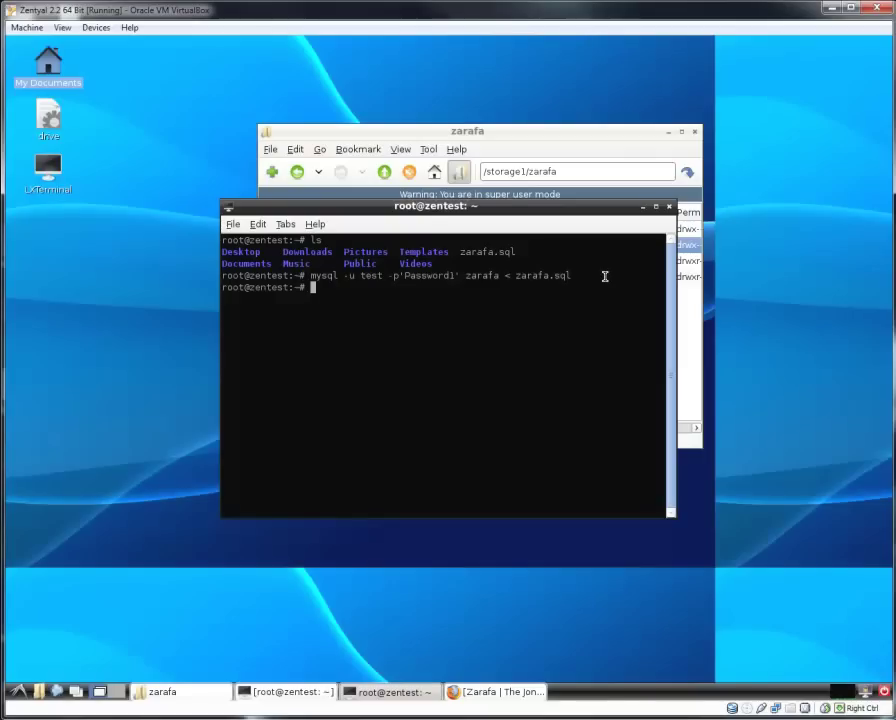
Restart Postfix and zarafa-server with their /etc/init.d start commands, then exit the terminal.
{"action": "key", "text": "Up"}
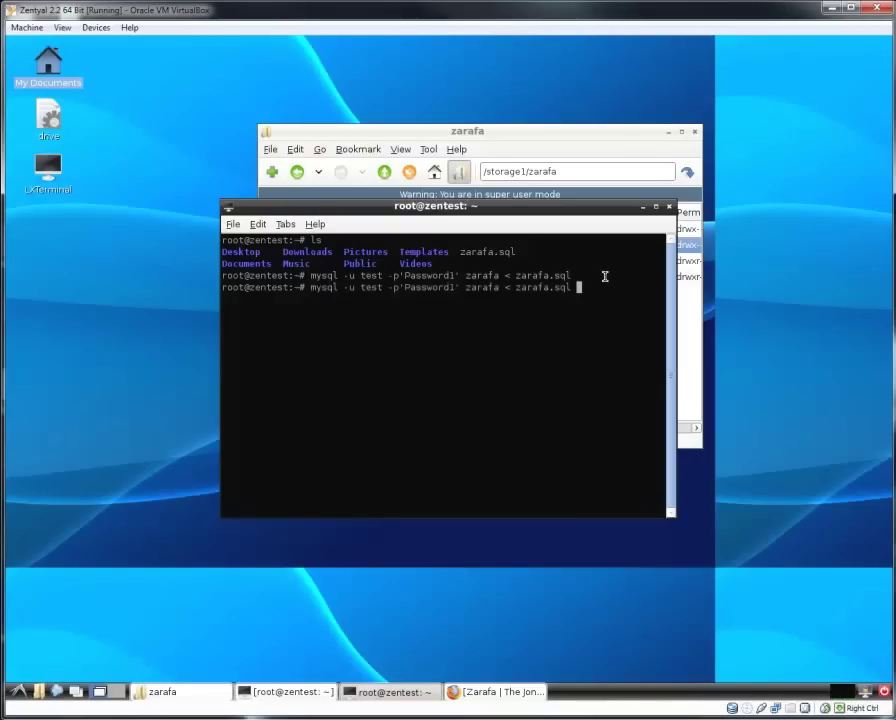
{"action": "key", "text": "Down"}
{"action": "type", "text": "/etc/init.d/zarafa-server start"}
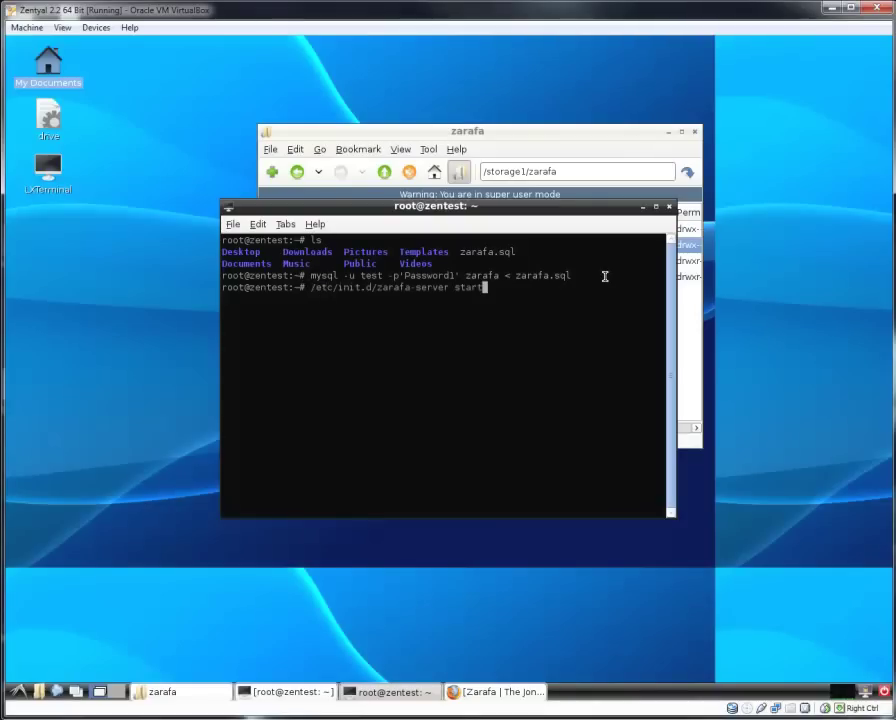
{"action": "key", "text": "Up"}
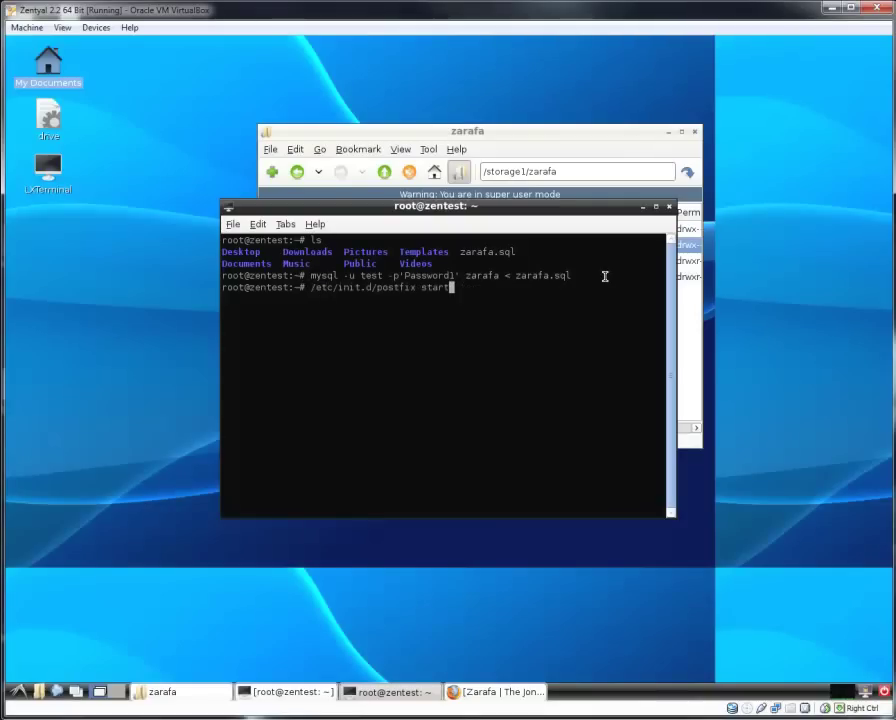
{"action": "key", "text": "Return"}
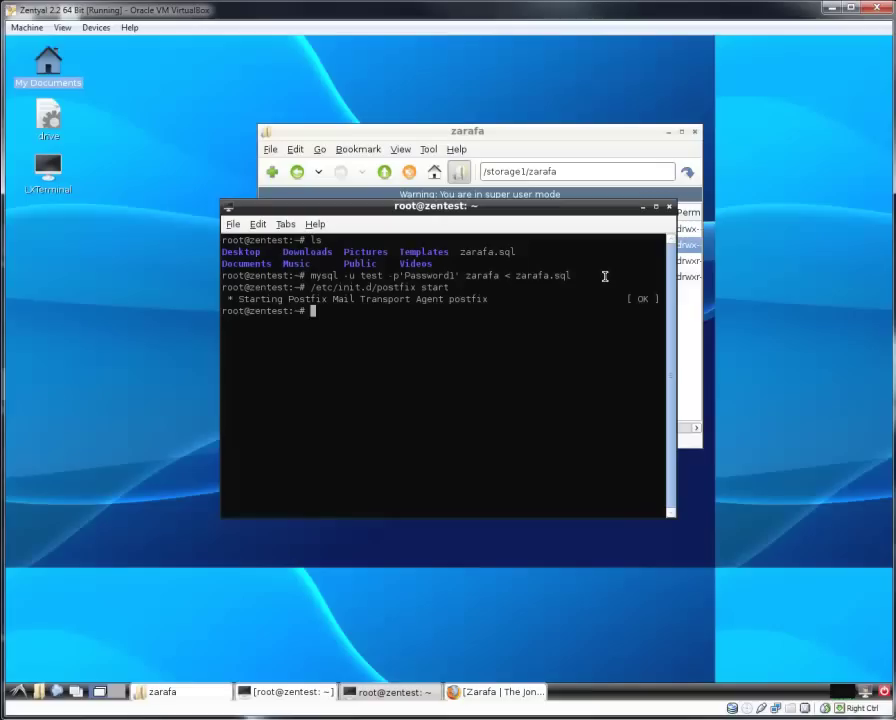
{"action": "key", "text": "Up"}
{"action": "key", "text": "Up"}
{"action": "key", "text": "Up"}
{"action": "key", "text": "Down"}
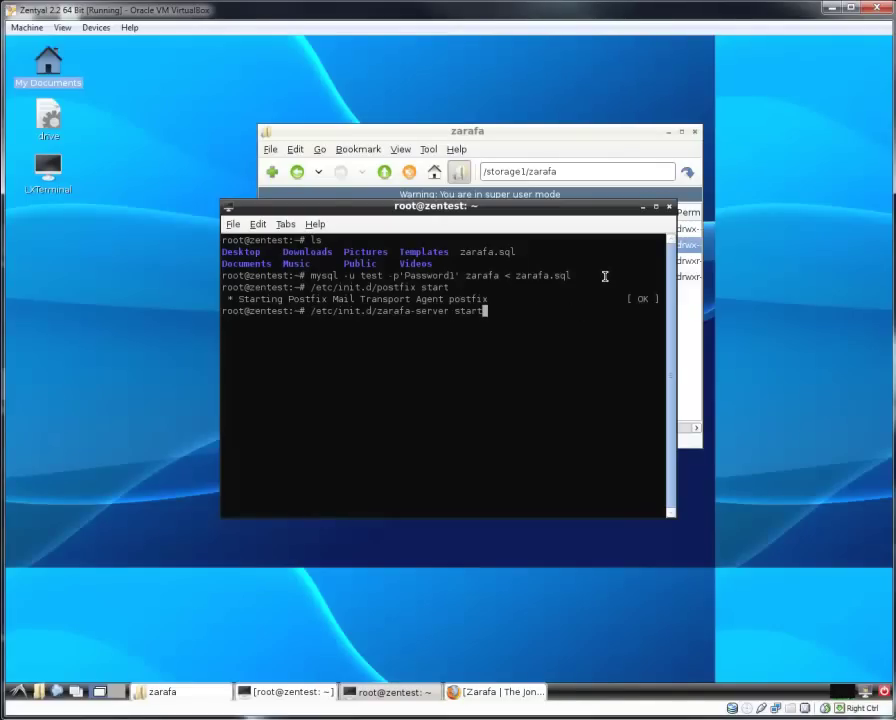
{"action": "key", "text": "Return"}
{"action": "type", "text": "exit"}
{"action": "key", "text": "Return"}
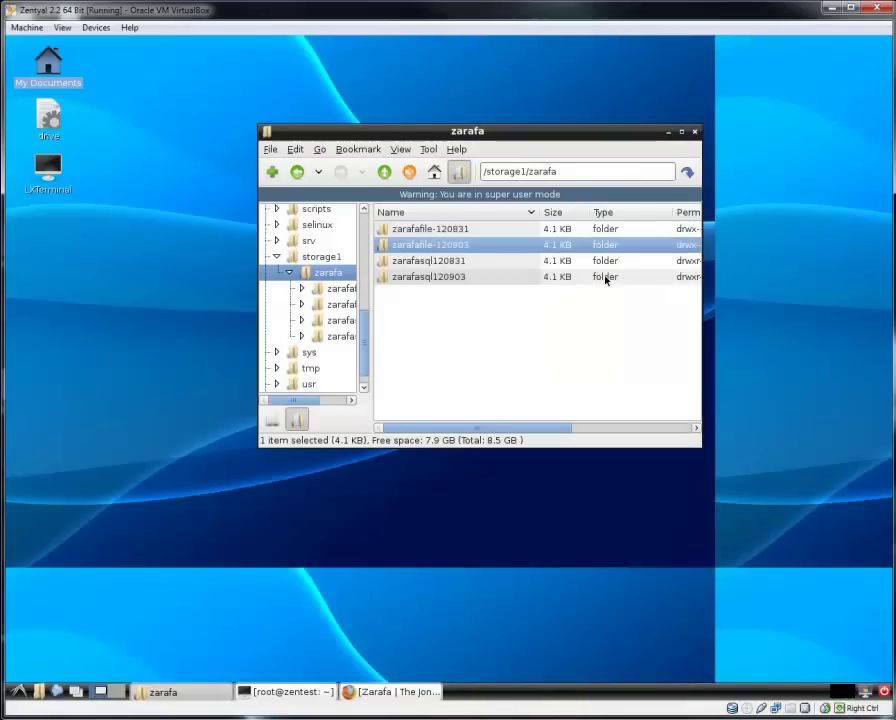
{"action": "left_click", "coordinate": [694, 131]}
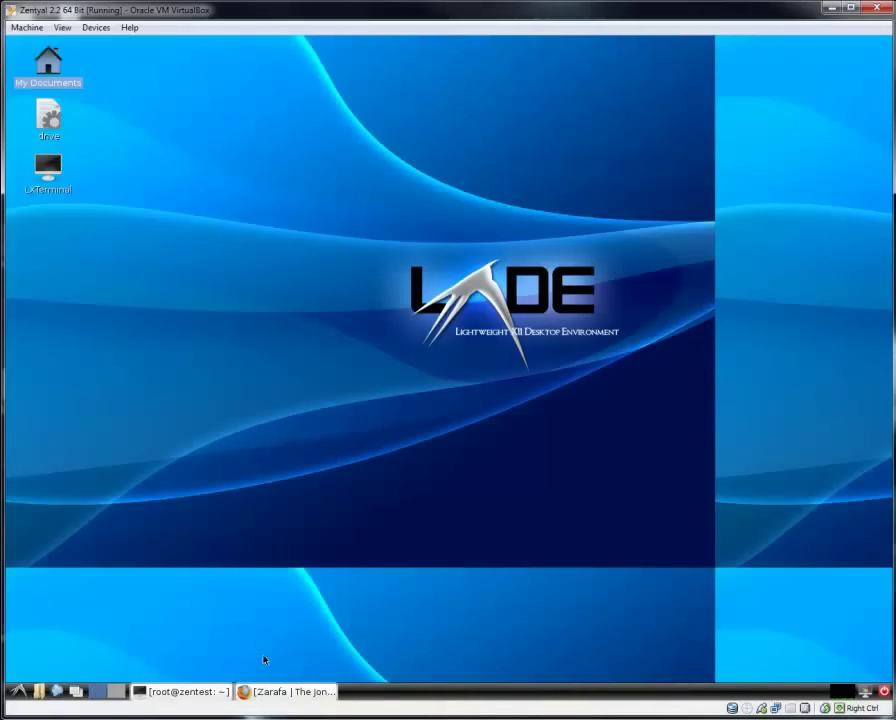
{"action": "left_click", "coordinate": [279, 690]}
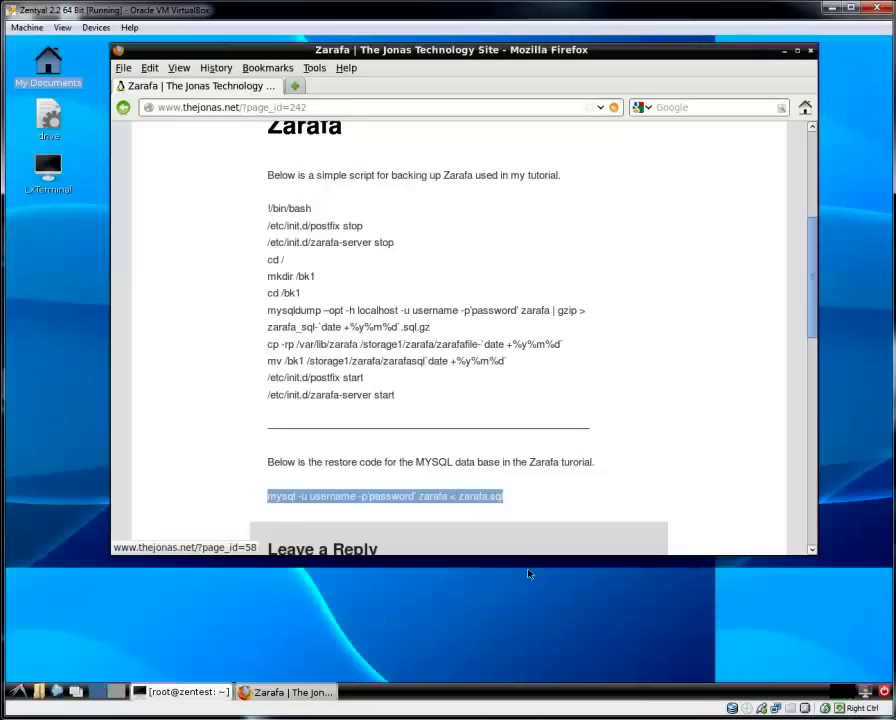
{"action": "left_click", "coordinate": [602, 107]}
{"action": "left_click", "coordinate": [556, 142]}
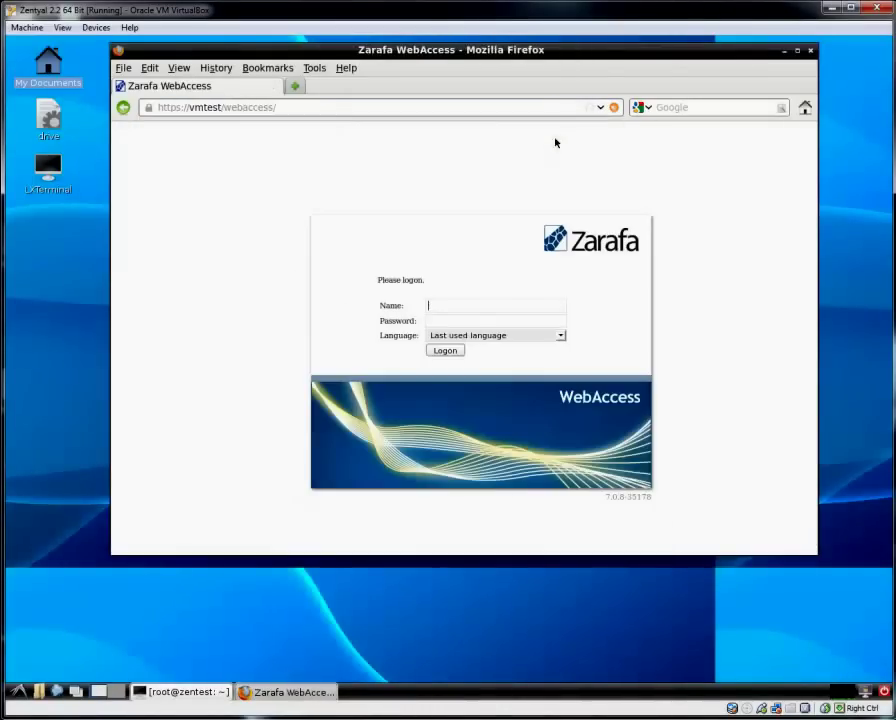
{"action": "double_click", "coordinate": [456, 306]}
{"action": "type", "text": "donal"}
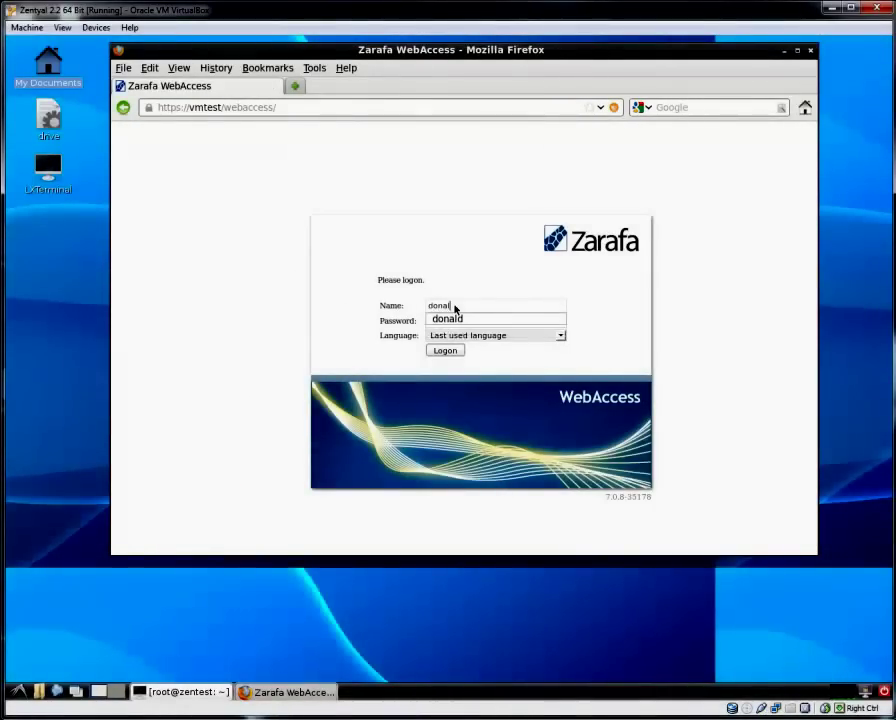
{"action": "type", "text": "d"}
{"action": "key", "text": "Tab"}
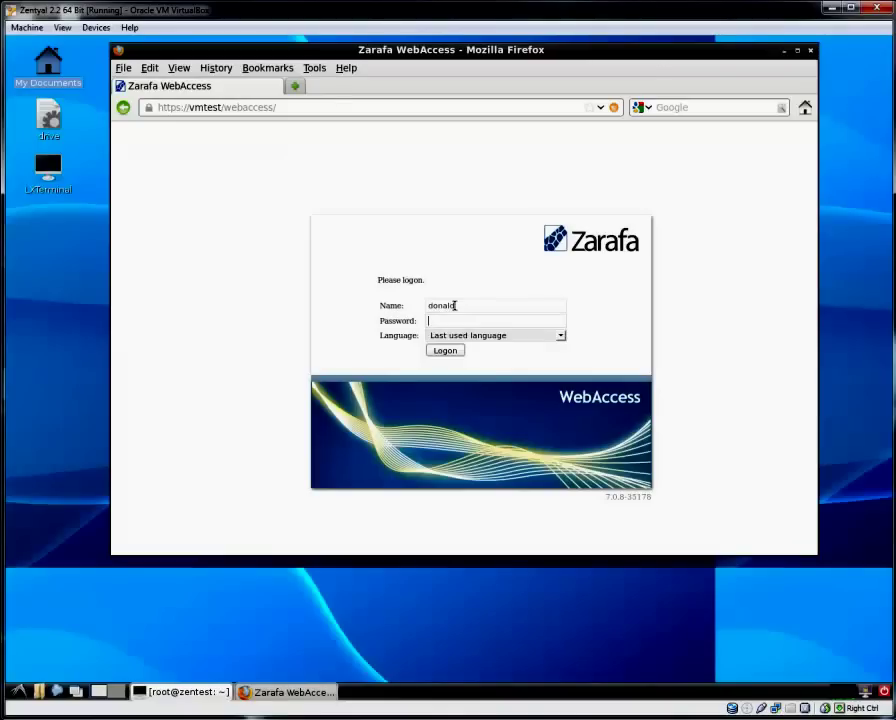
{"action": "type", "text": "****"}
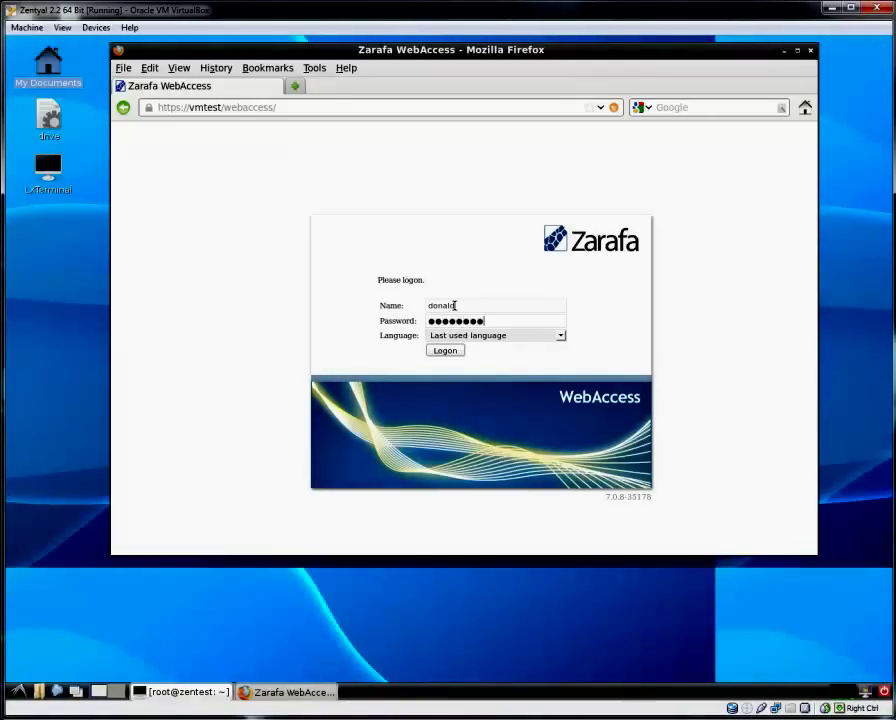
{"action": "key", "text": "Return"}
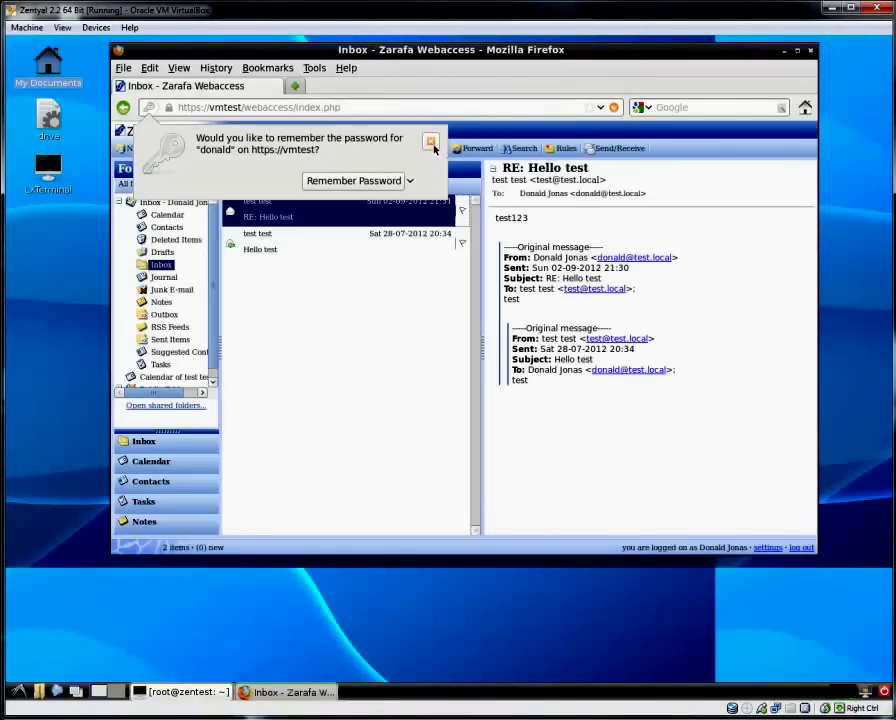
Decline saving the password and view the calendar week of 27–31 August.
{"action": "left_click", "coordinate": [430, 141]}
{"action": "left_click", "coordinate": [205, 467]}
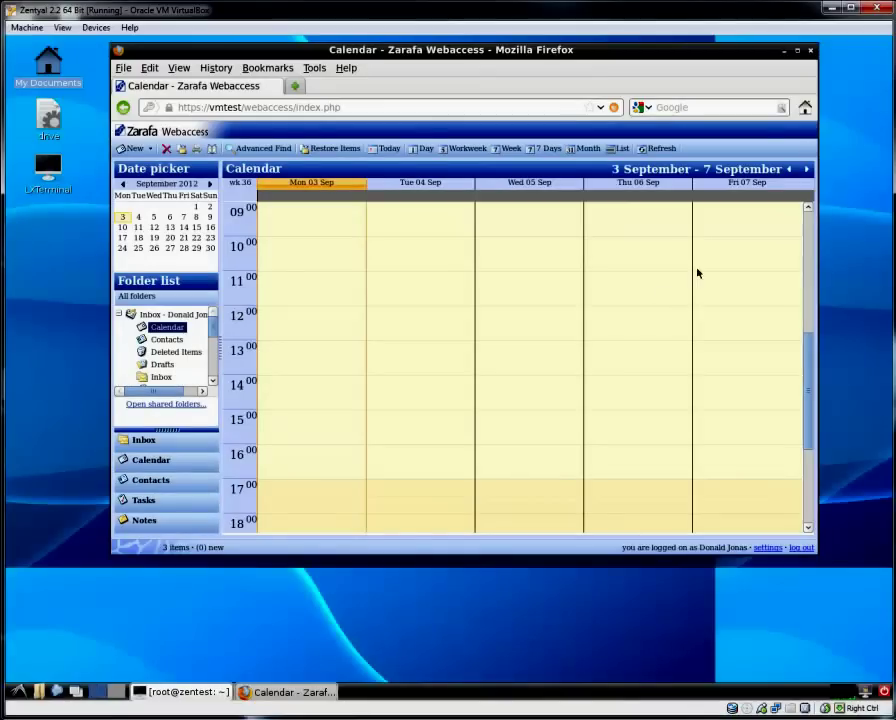
{"action": "left_click", "coordinate": [789, 169]}
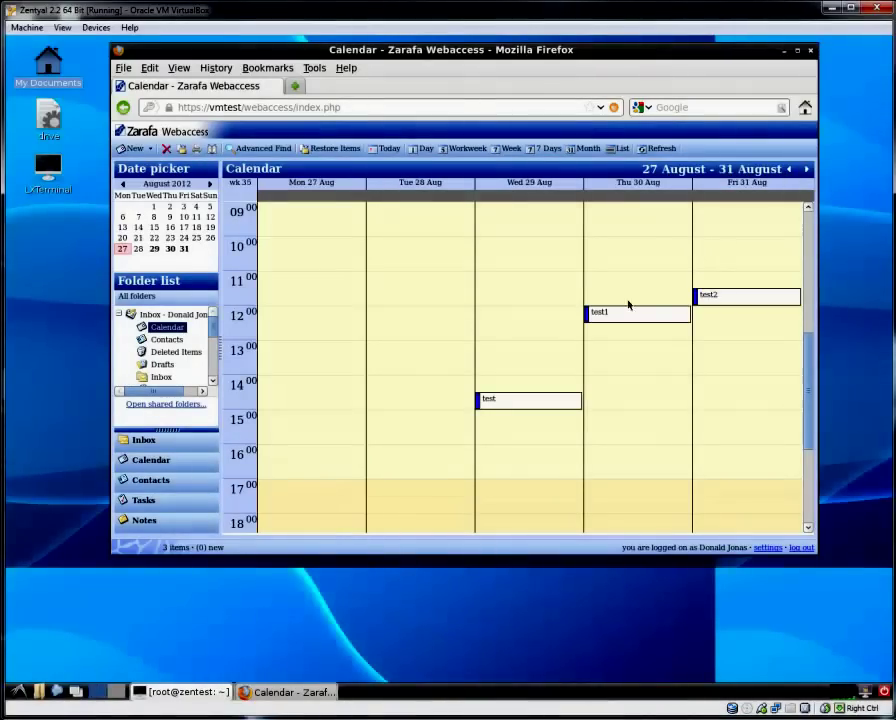
Log out the first user and sign in as the second saved user, declining password saving.
{"action": "left_click", "coordinate": [800, 547]}
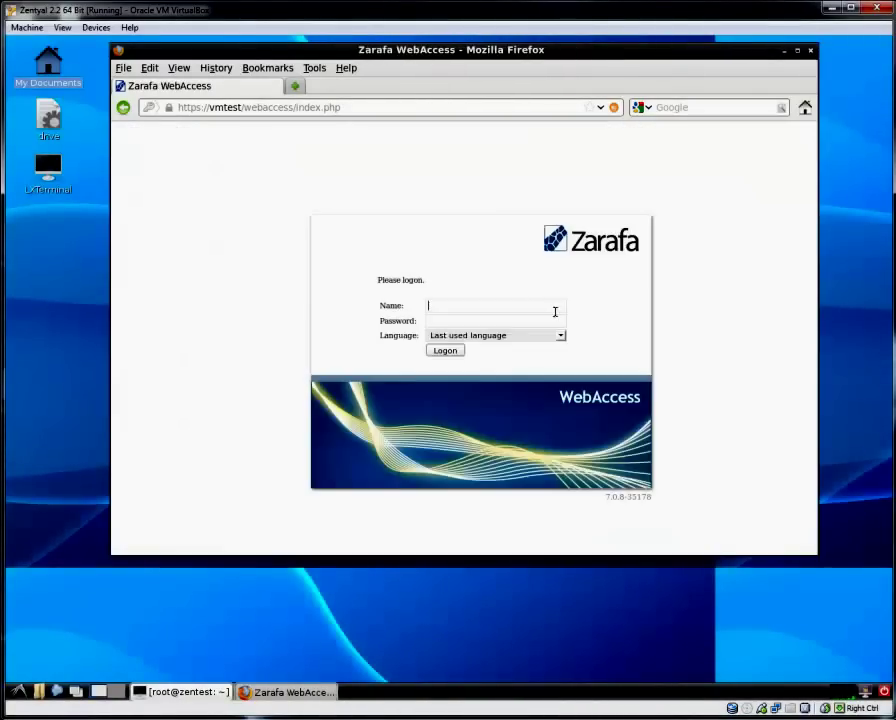
{"action": "left_click", "coordinate": [500, 309]}
{"action": "left_click", "coordinate": [490, 331]}
{"action": "left_click", "coordinate": [486, 322]}
{"action": "type", "text": "*********"}
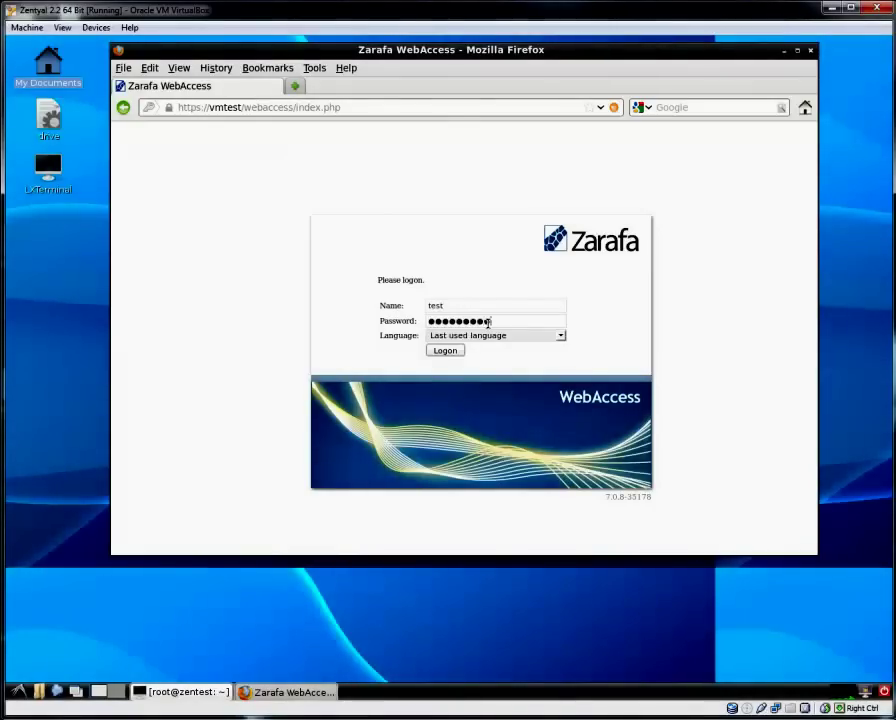
{"action": "key", "text": "Return"}
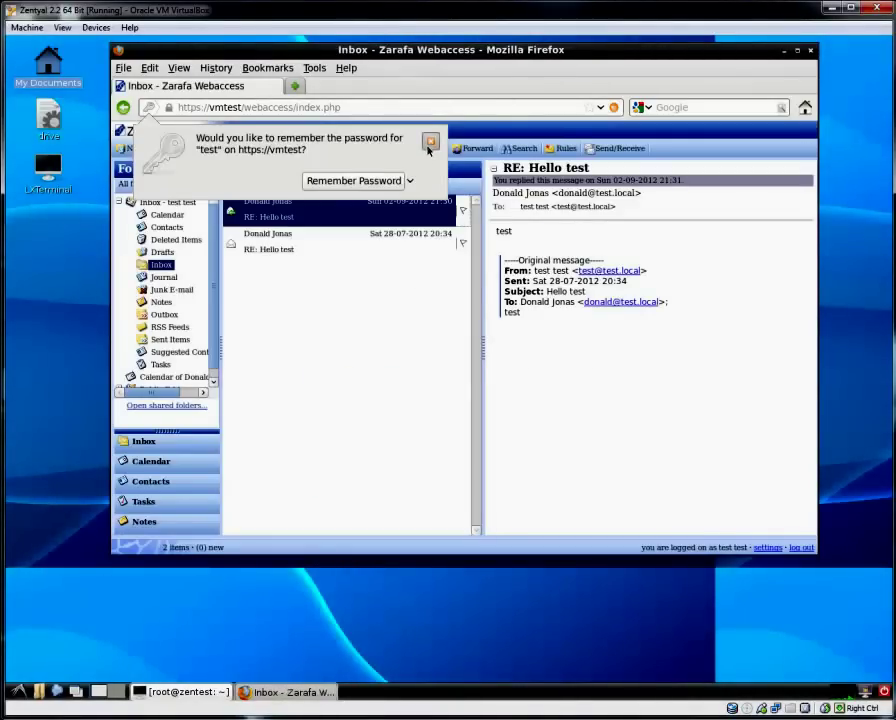
{"action": "left_click", "coordinate": [430, 141]}
Check the 27–31 August calendar for testing and test123, log out, and close Firefox.
{"action": "left_click", "coordinate": [155, 461]}
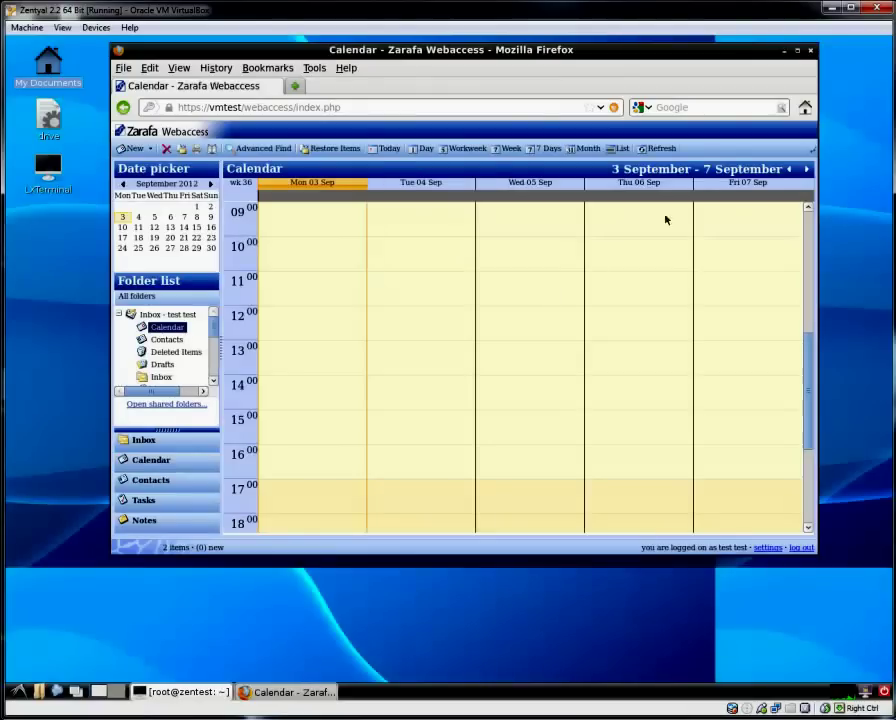
{"action": "left_click", "coordinate": [789, 170]}
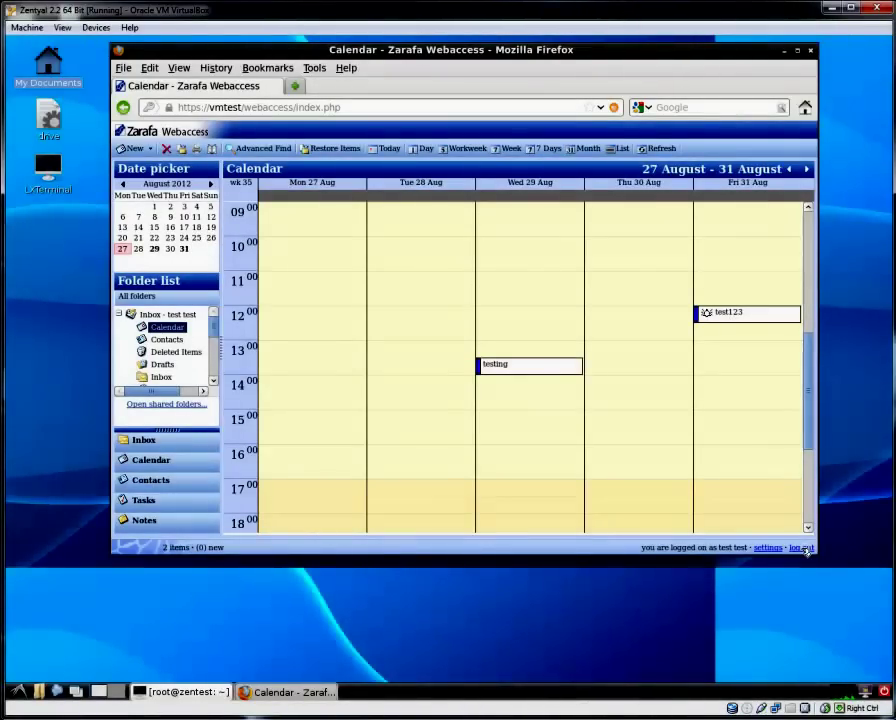
{"action": "left_click", "coordinate": [805, 548]}
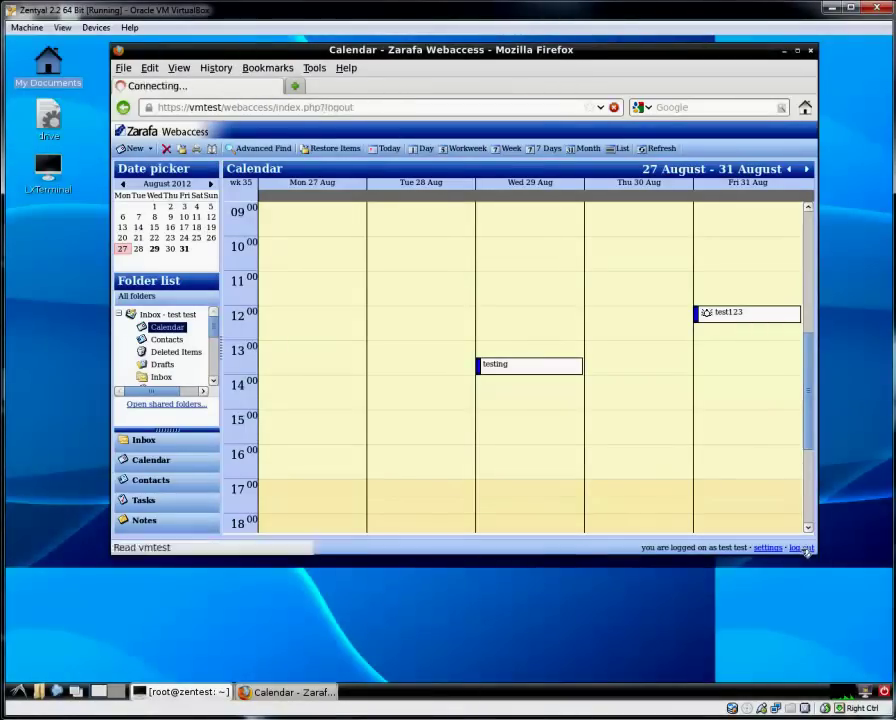
{"action": "left_click", "coordinate": [810, 49]}
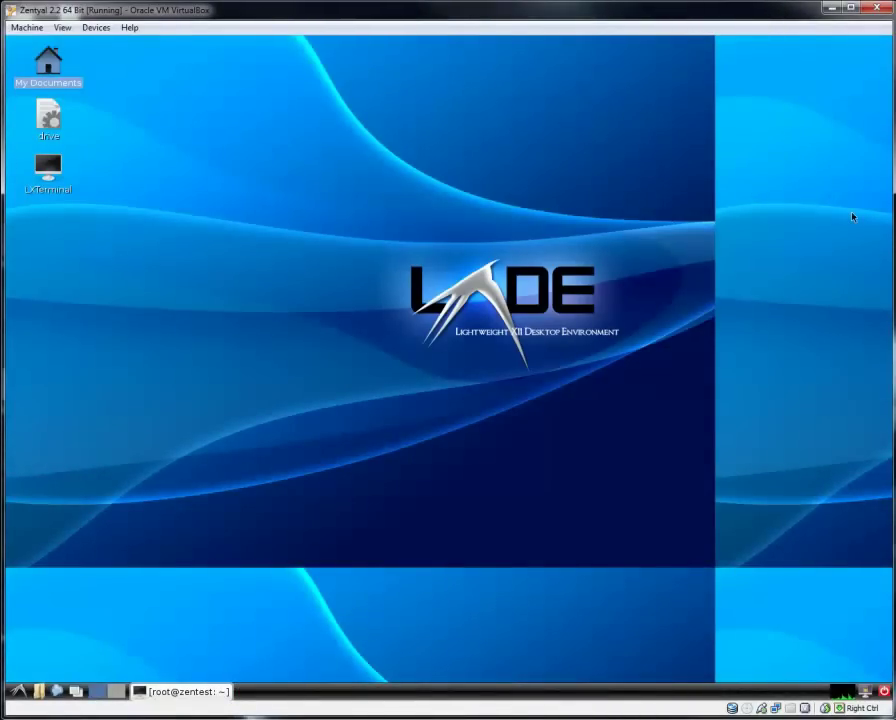